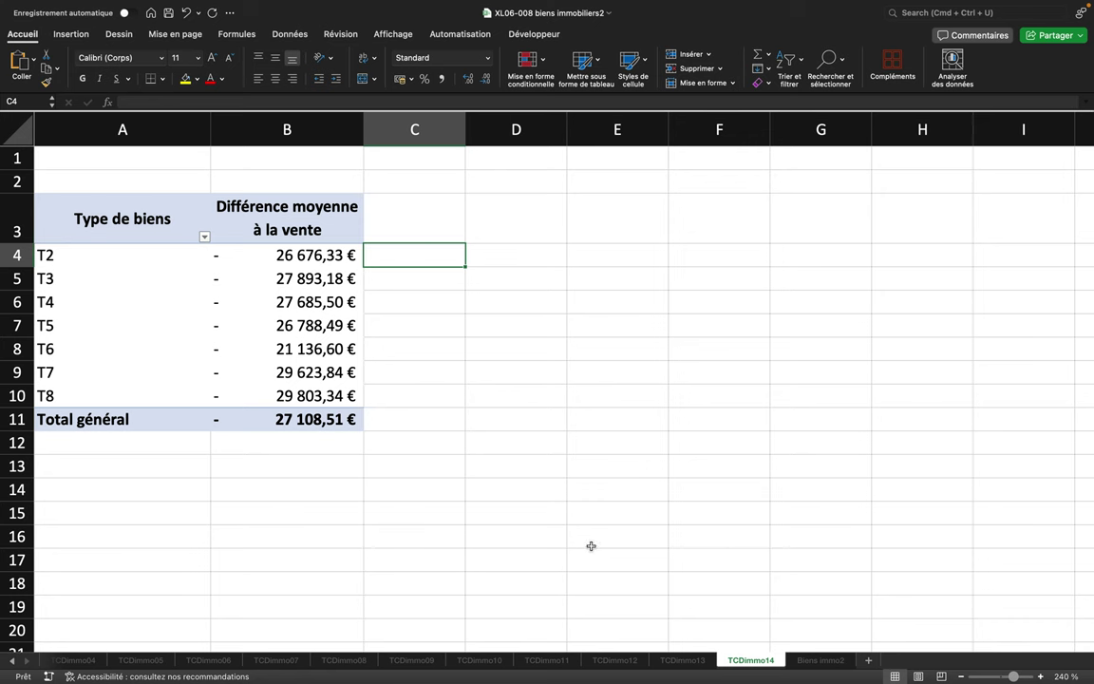
Switch to the Biens immo2 sheet that lists the properties with estimated and sale prices
left_click(808, 658)
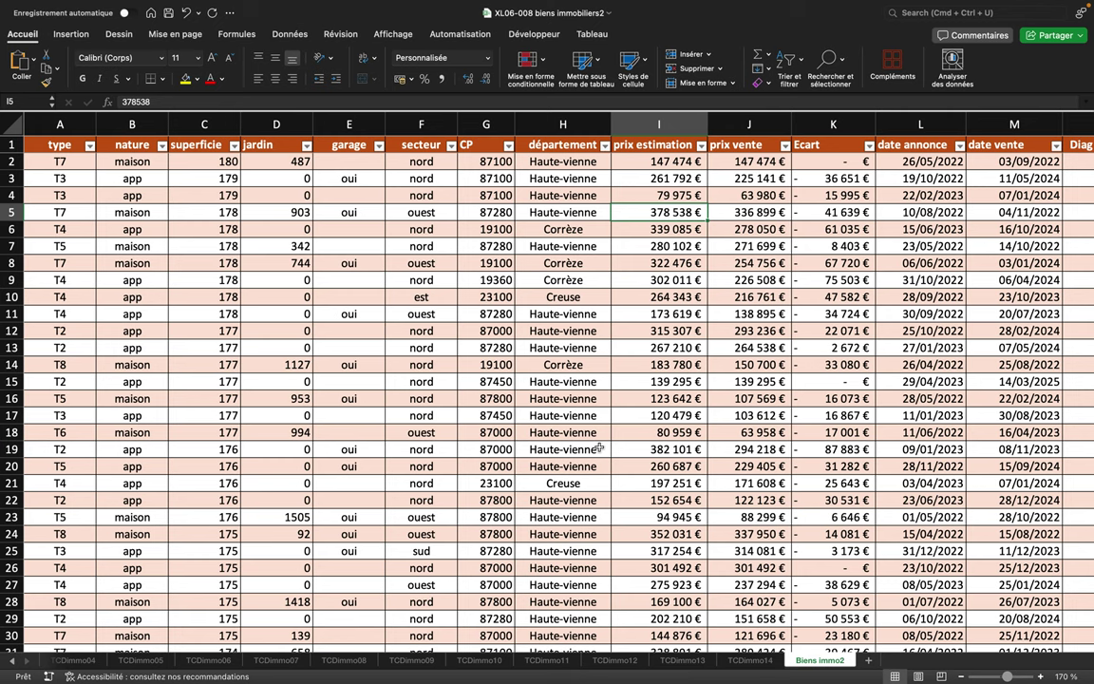
Insert a pivot table from the immo range on a new worksheet and zoom to 200%
left_click(74, 34)
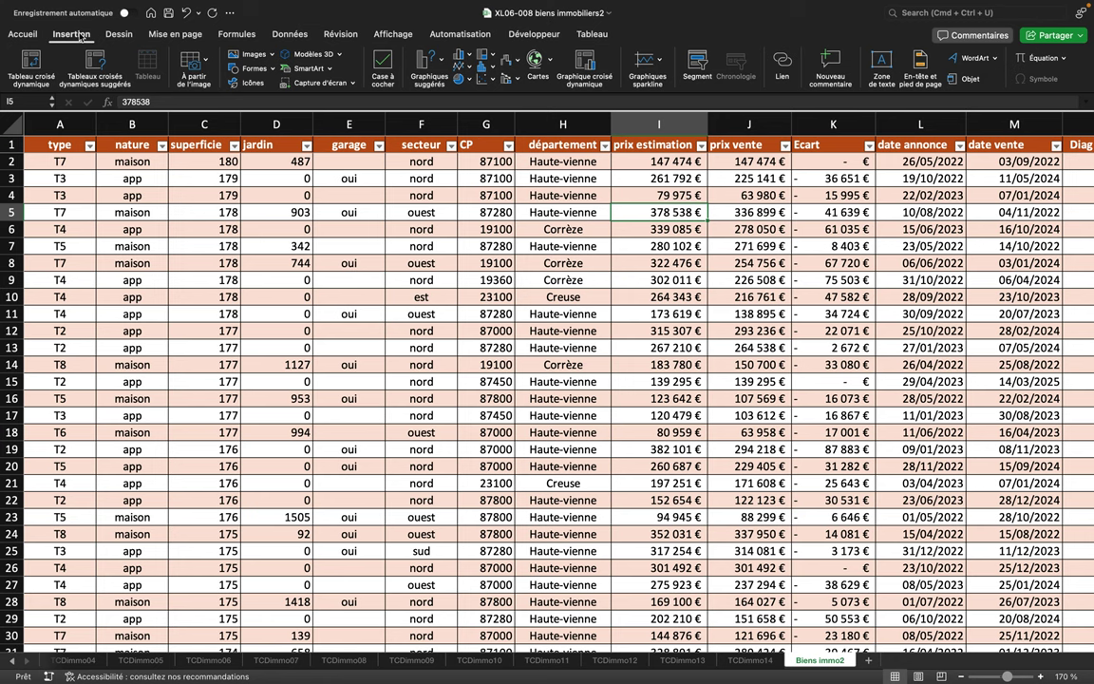
left_click(31, 59)
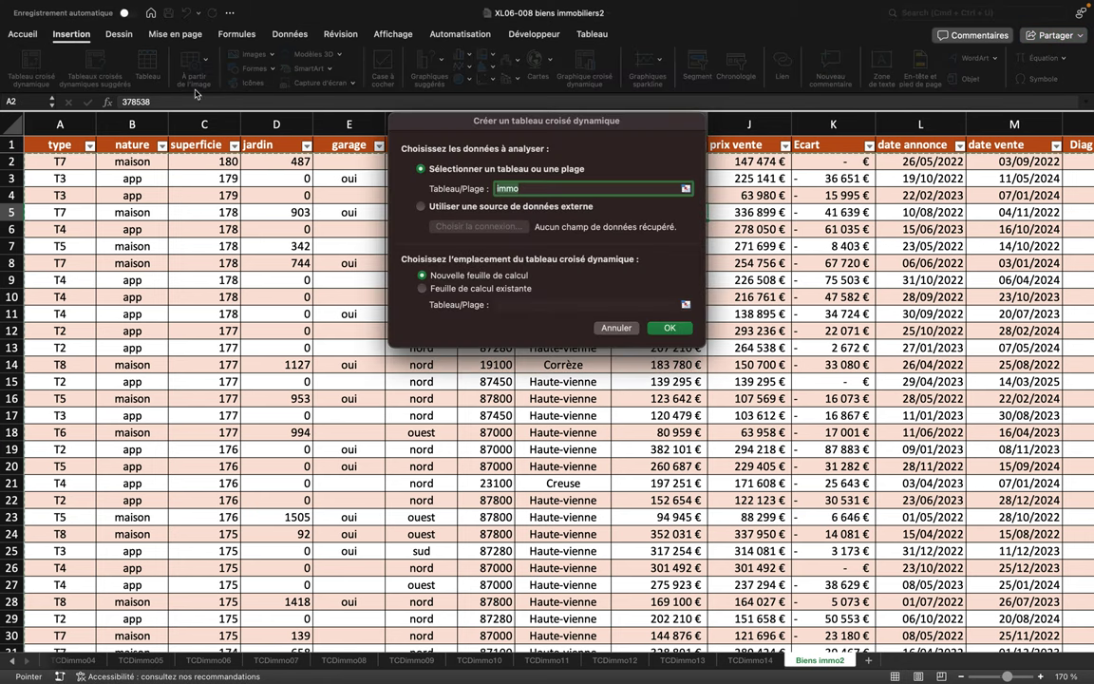
left_click(669, 329)
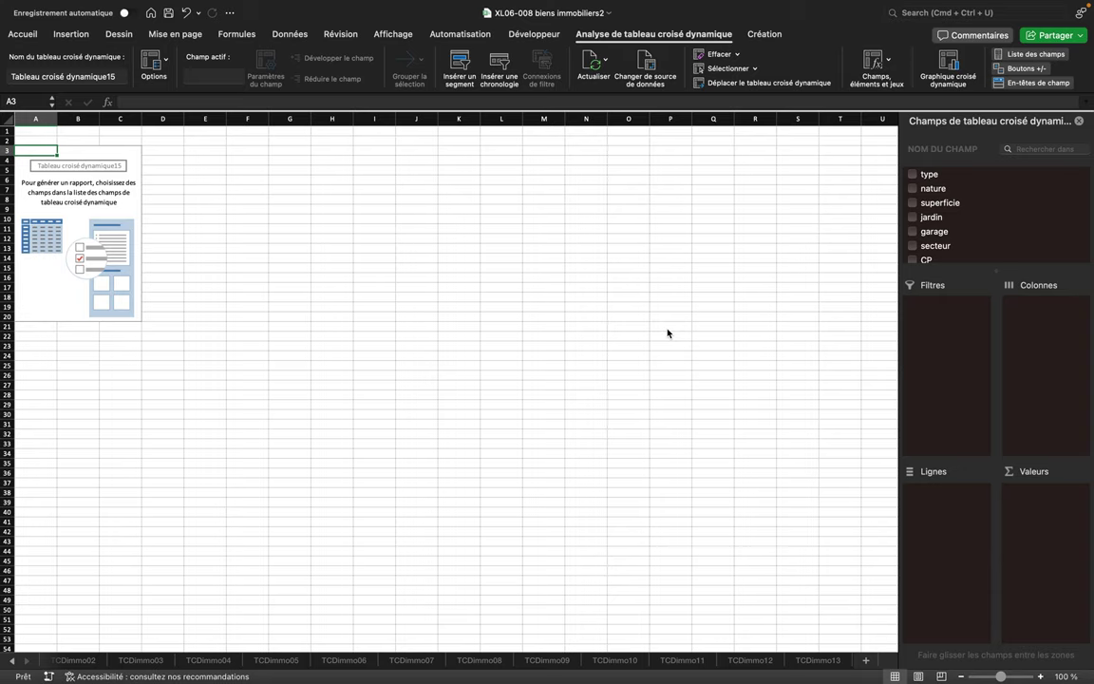
left_click(1043, 677)
left_click(1043, 678)
left_click(1043, 677)
left_click(1043, 678)
left_click(1043, 677)
left_click(1043, 678)
left_click(1043, 677)
left_click(1043, 678)
left_click(1043, 678)
left_click(1043, 677)
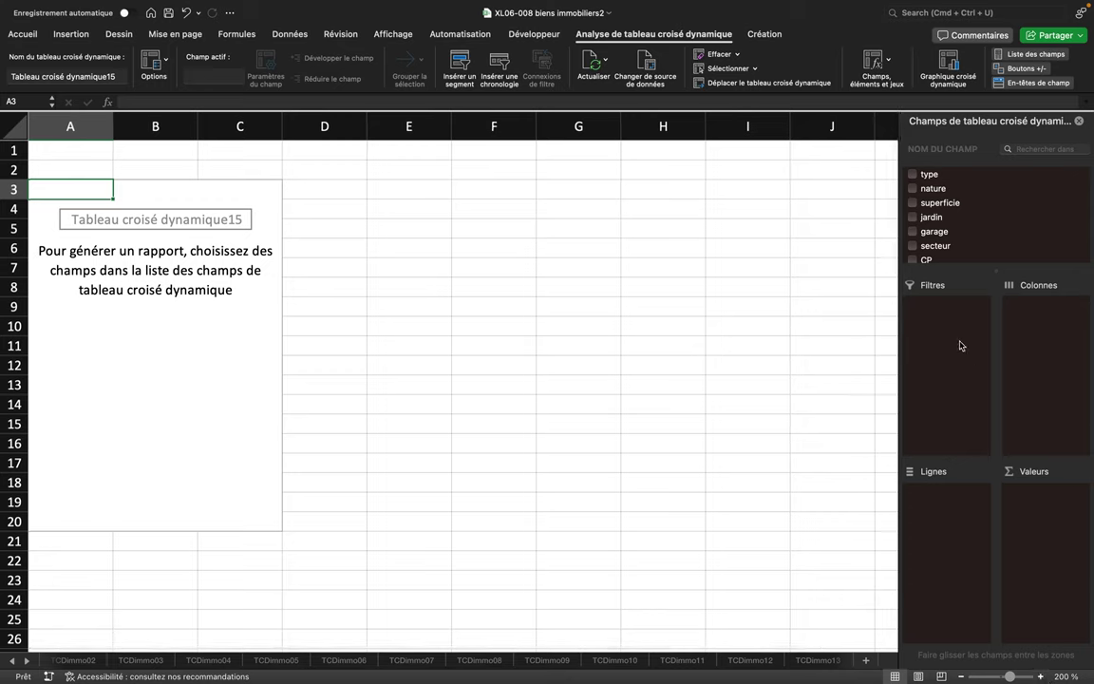
Count properties by type and add département as the report filter
left_click_drag(927, 174, 952, 501)
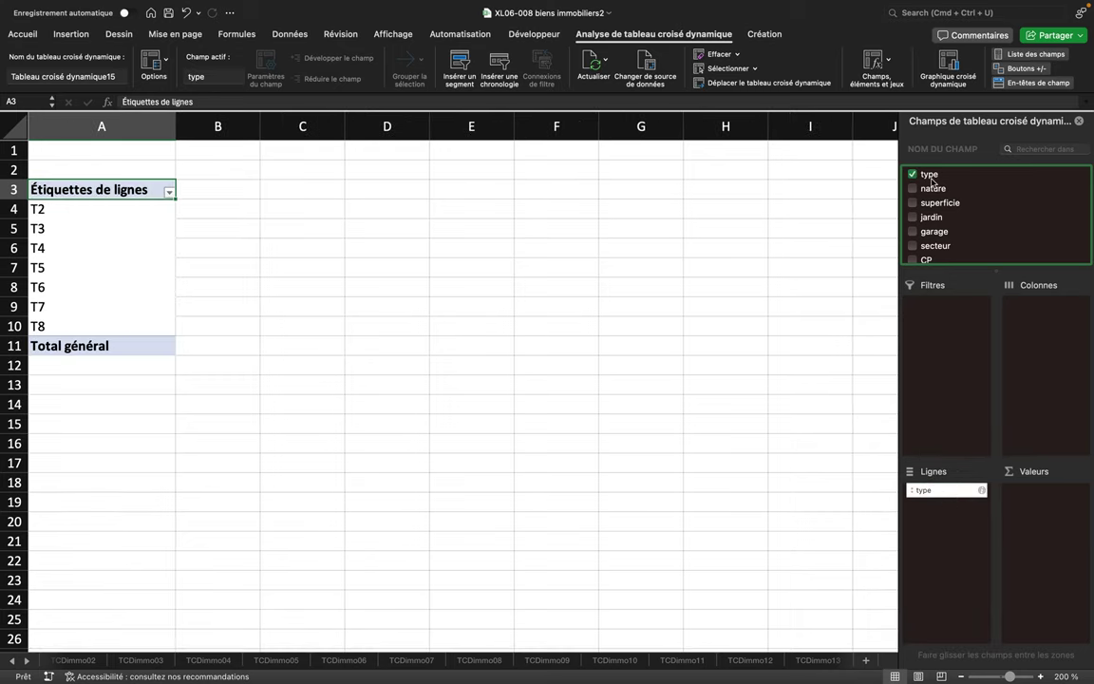
left_click_drag(932, 182, 1043, 511)
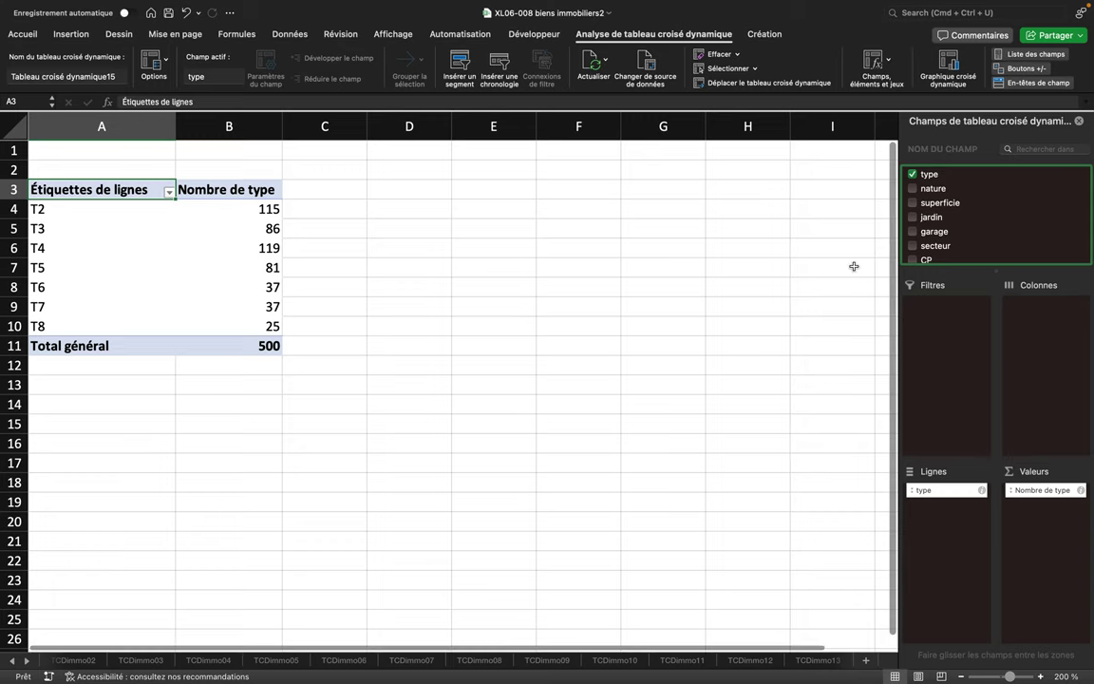
scroll(941, 218, "down", 2)
scroll(926, 228, "down", 1)
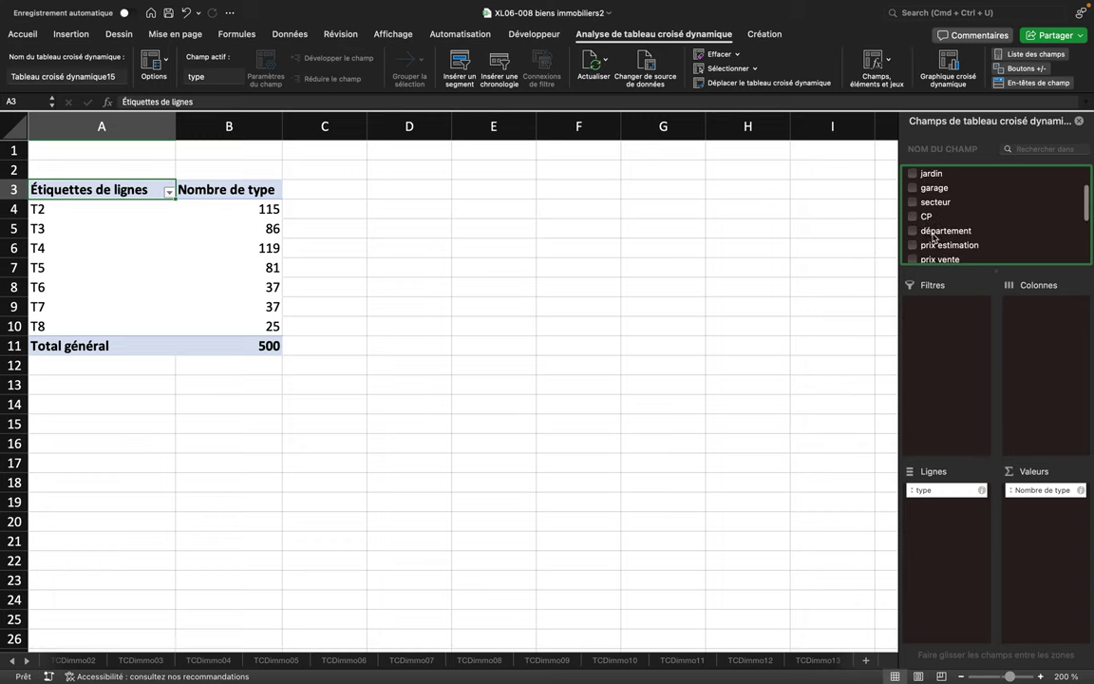
left_click_drag(926, 231, 935, 321)
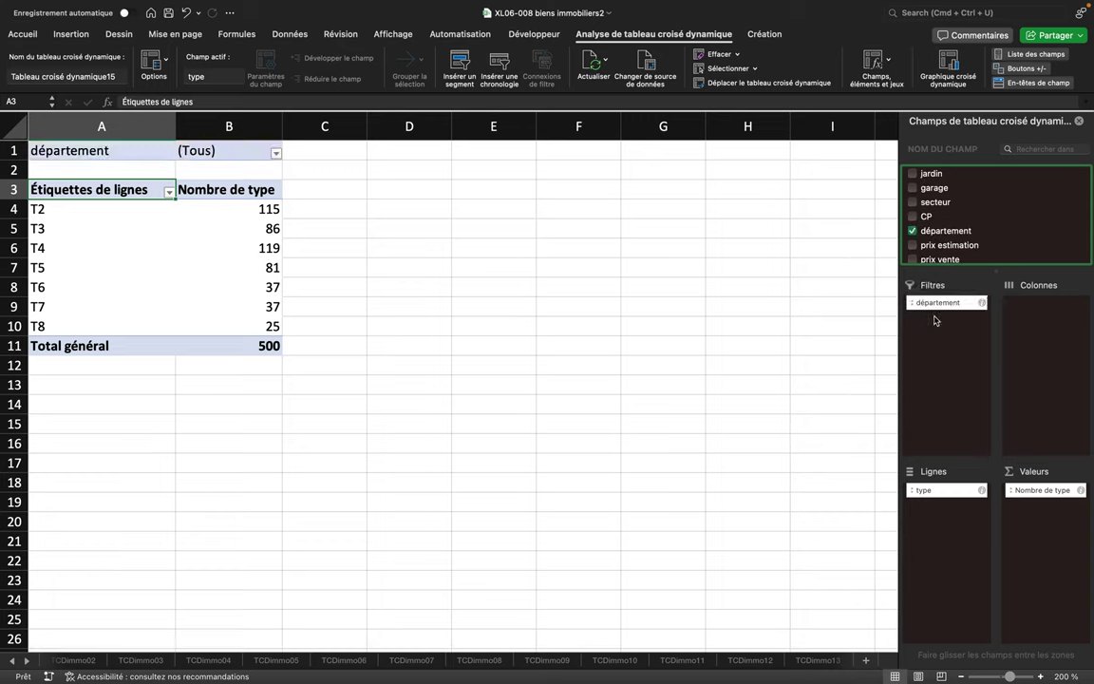
Filter département to only Corrèze and Haute-vienne, bringing the total to 457
left_click(276, 153)
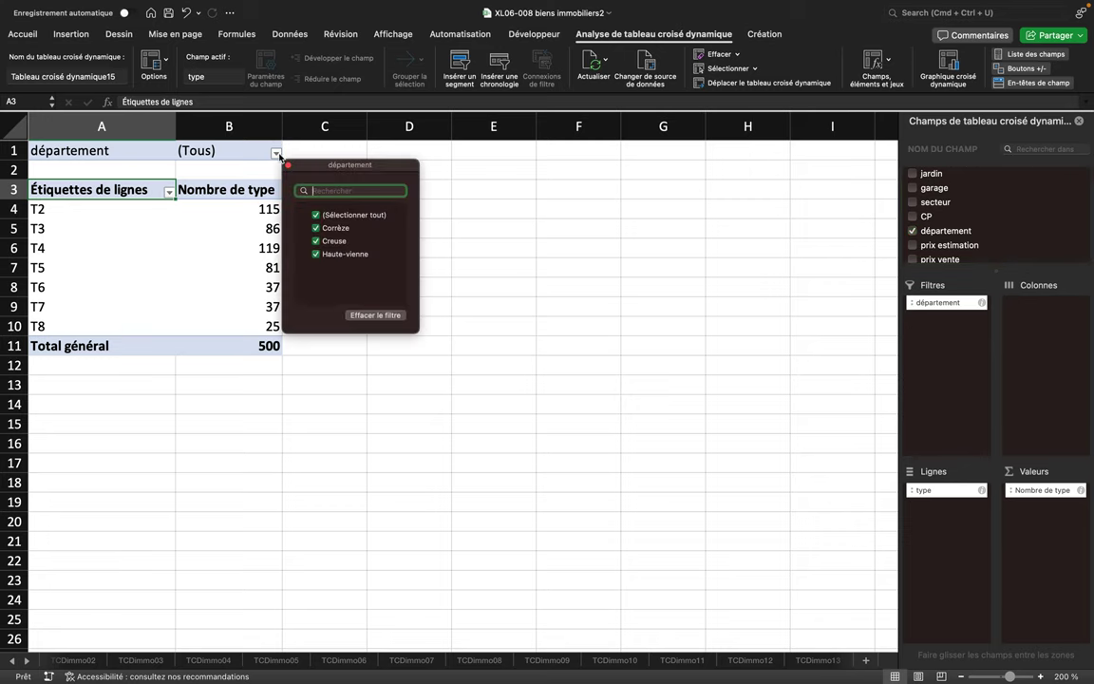
left_click(315, 215)
left_click(315, 215)
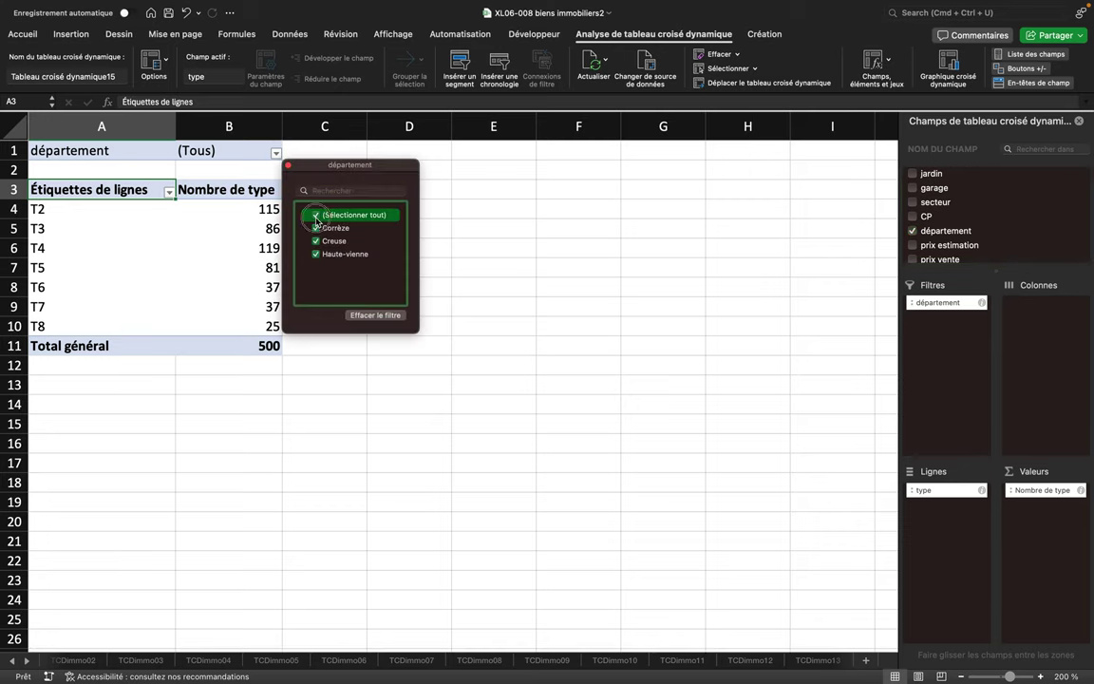
left_click(316, 214)
left_click(315, 228)
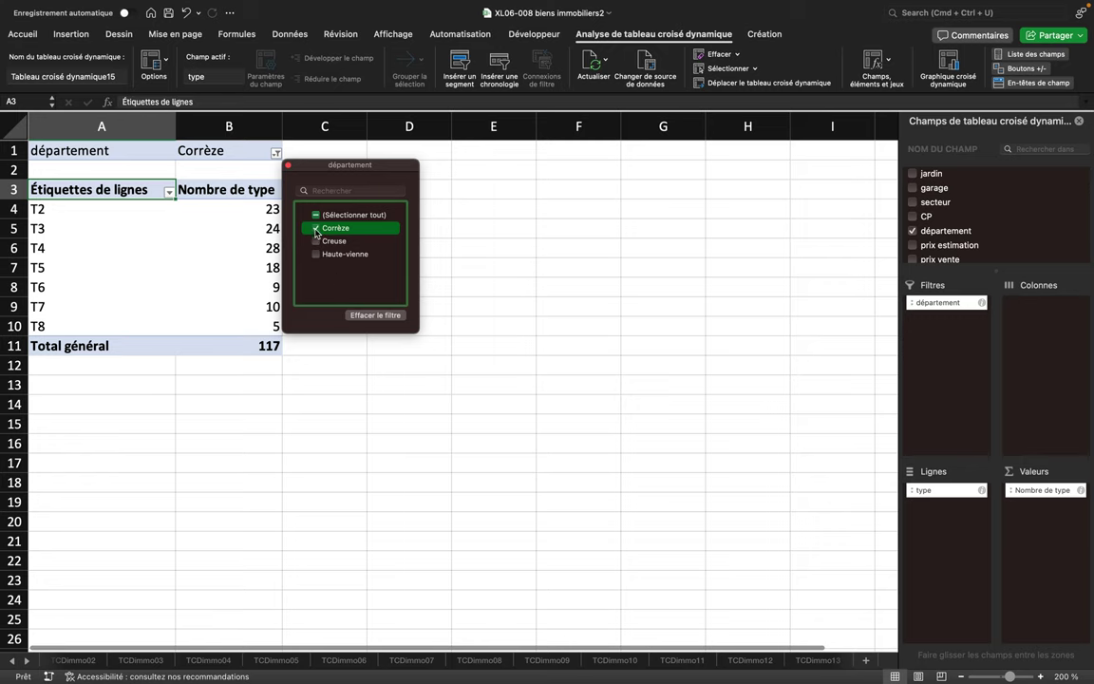
left_click(317, 255)
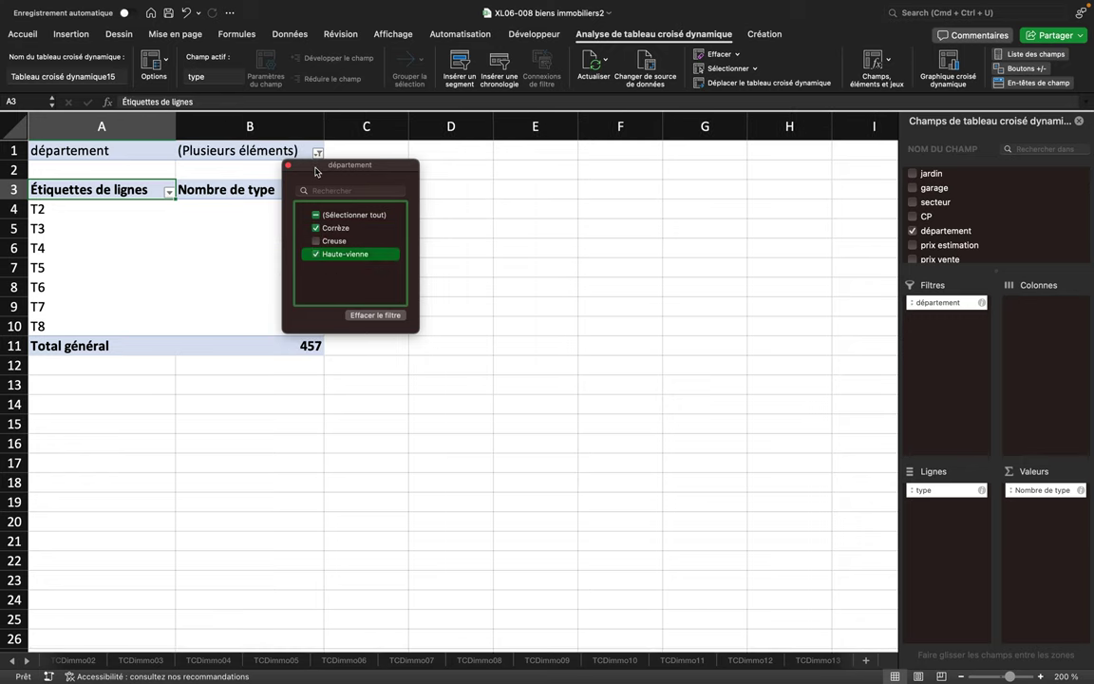
left_click_drag(317, 171, 424, 175)
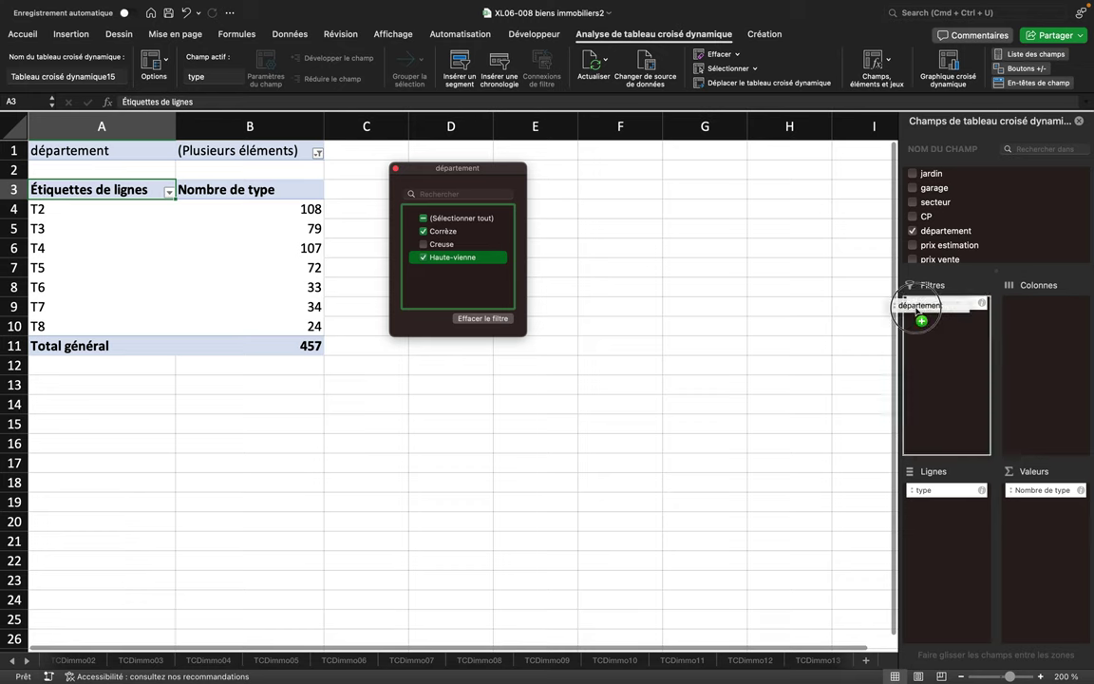
Remove département from Filtres and insert a département slicer instead
left_click_drag(948, 304, 739, 326)
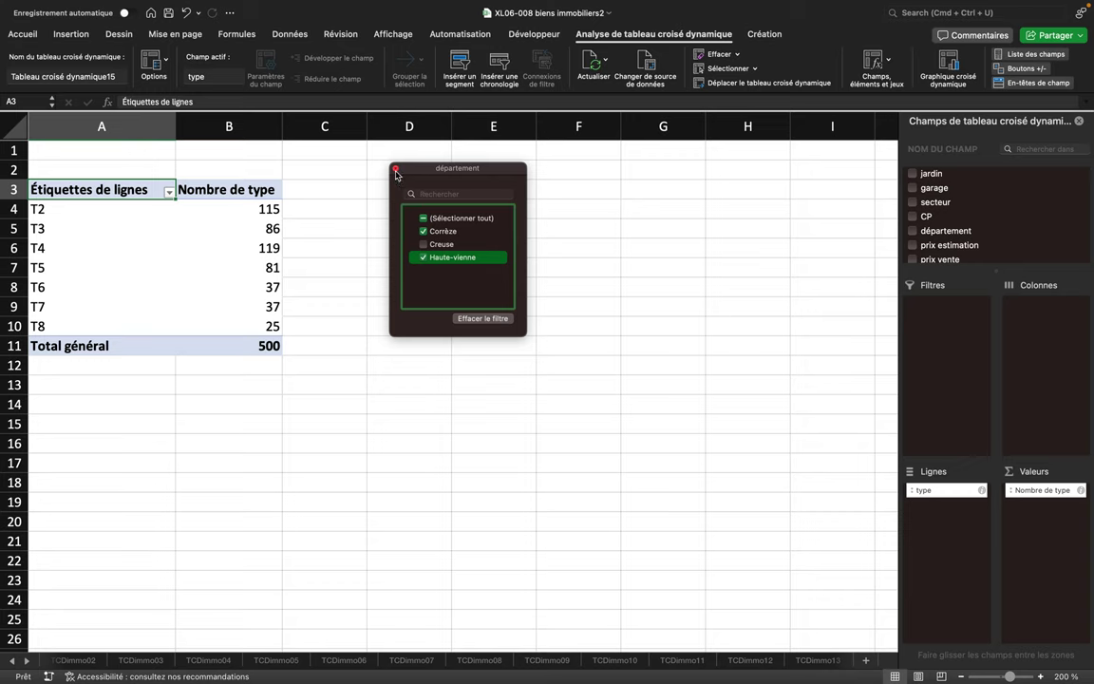
left_click(395, 172)
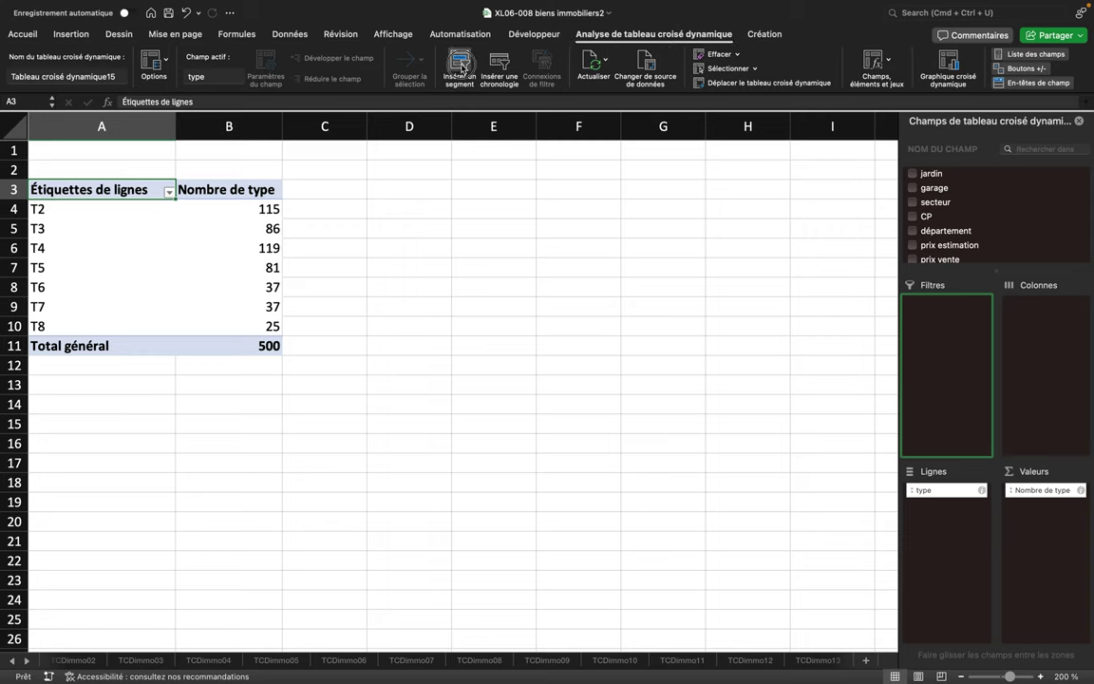
left_click(464, 68)
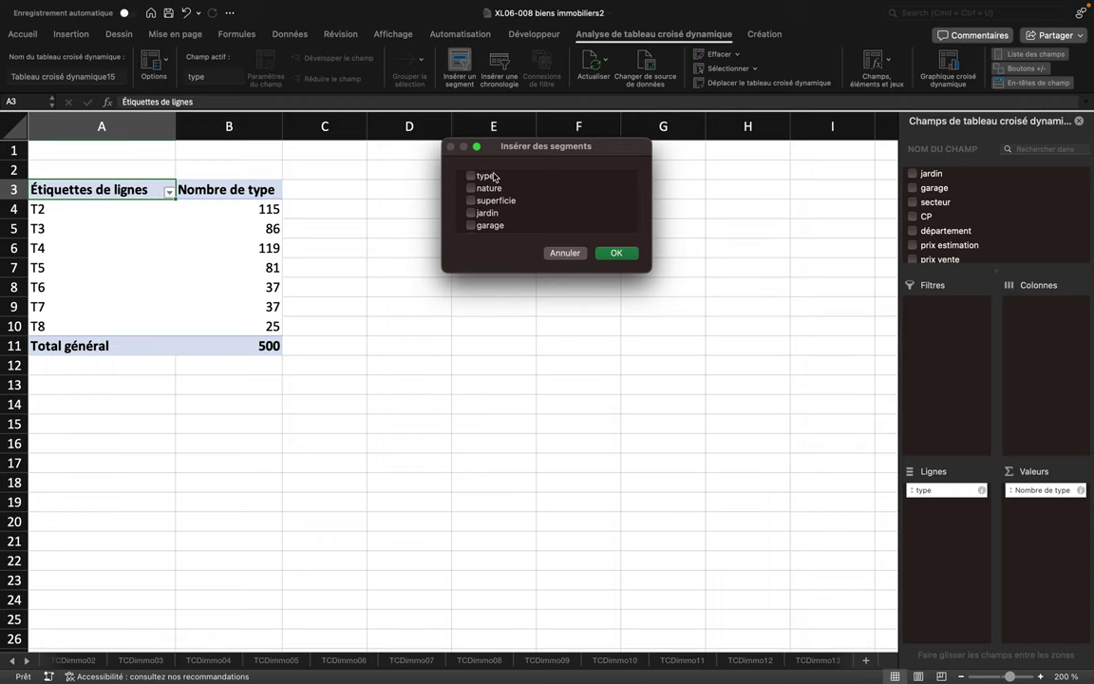
scroll(498, 214, "down", 1)
scroll(498, 214, "down", 2)
scroll(498, 213, "down", 1)
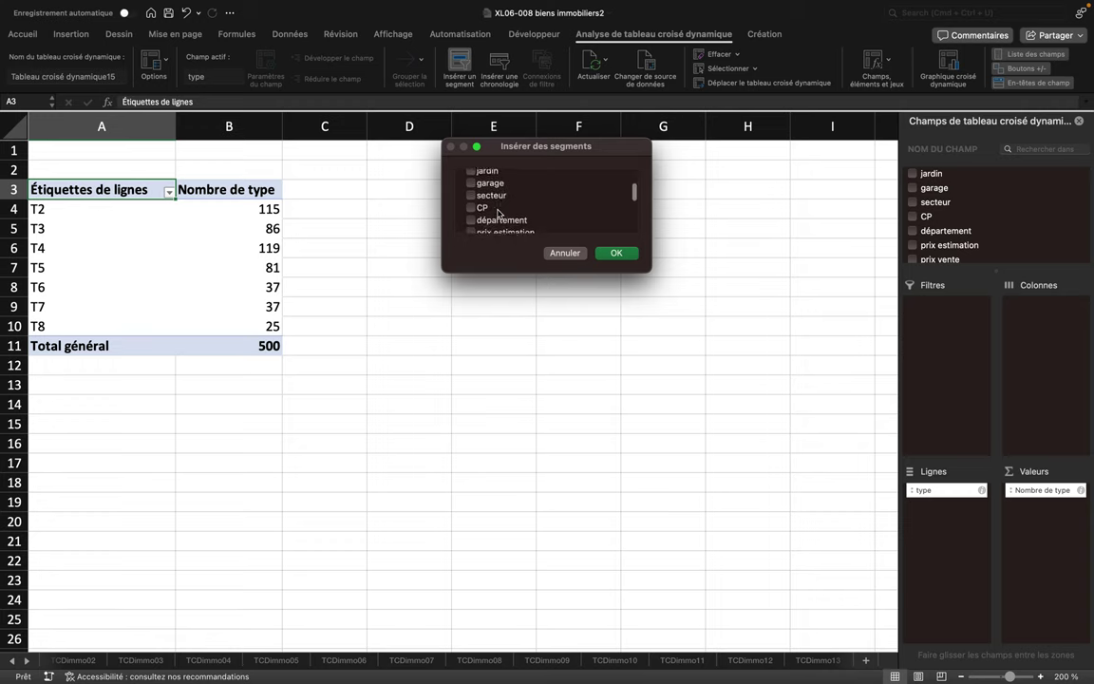
scroll(498, 213, "down", 2)
scroll(498, 213, "down", 1)
left_click(496, 183)
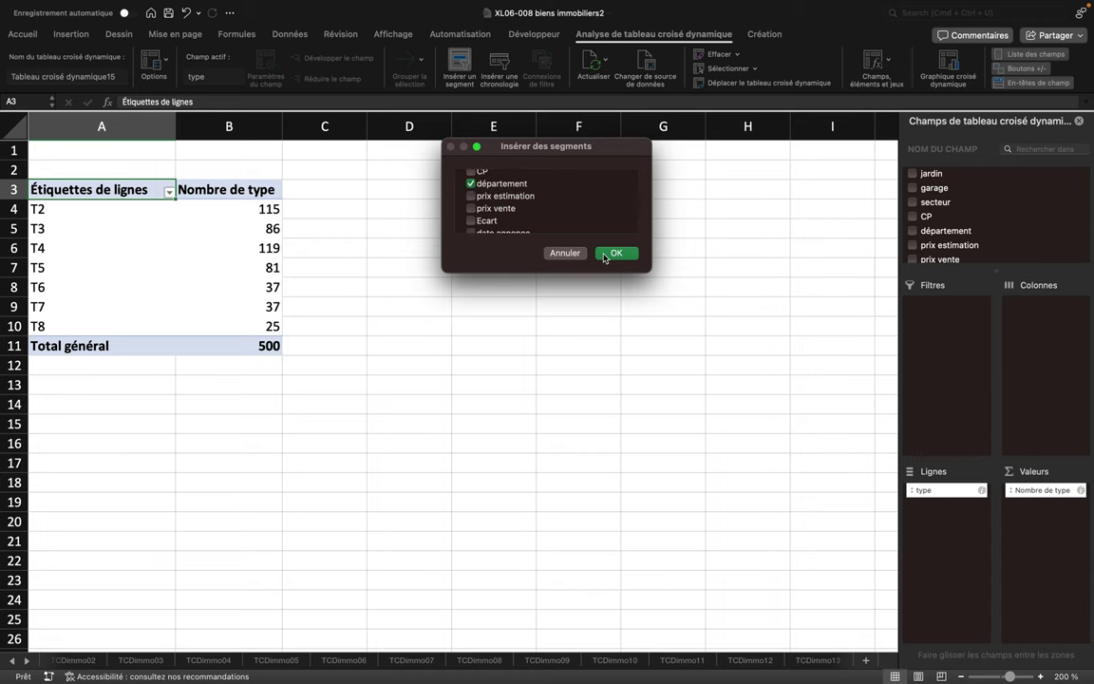
left_click(605, 256)
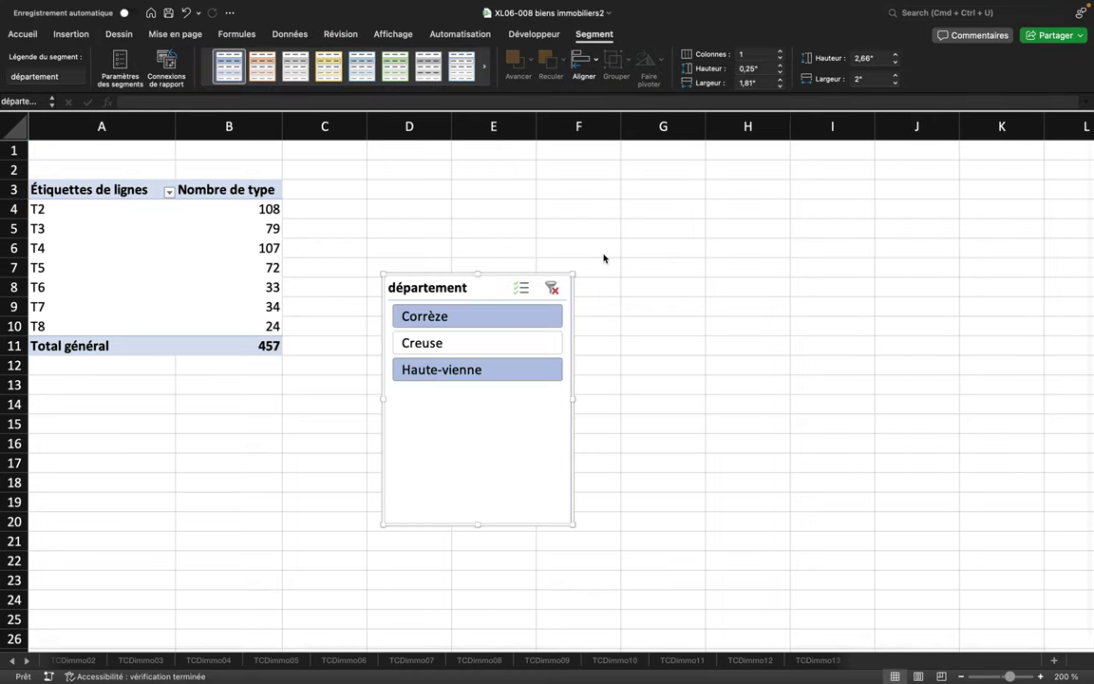
Place the département slicer beside the pivot and shorten it to fit three entries
mouse_move(498, 277)
left_mouse_down()
mouse_move(513, 175)
mouse_move(494, 171)
left_mouse_up()
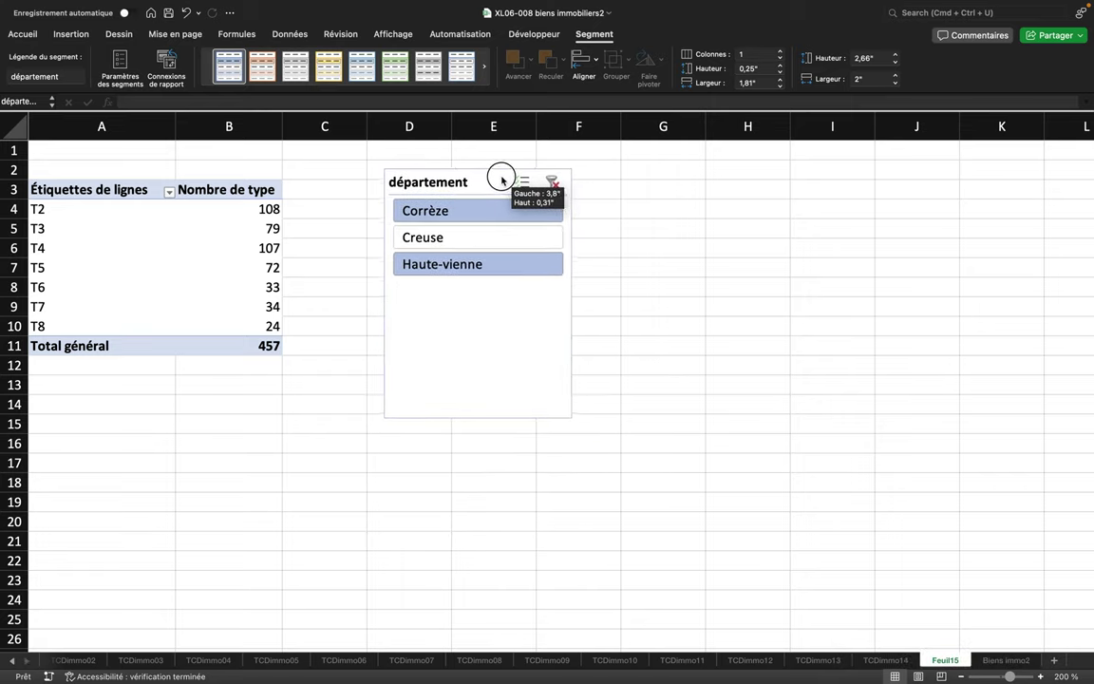
left_click_drag(494, 171, 487, 173)
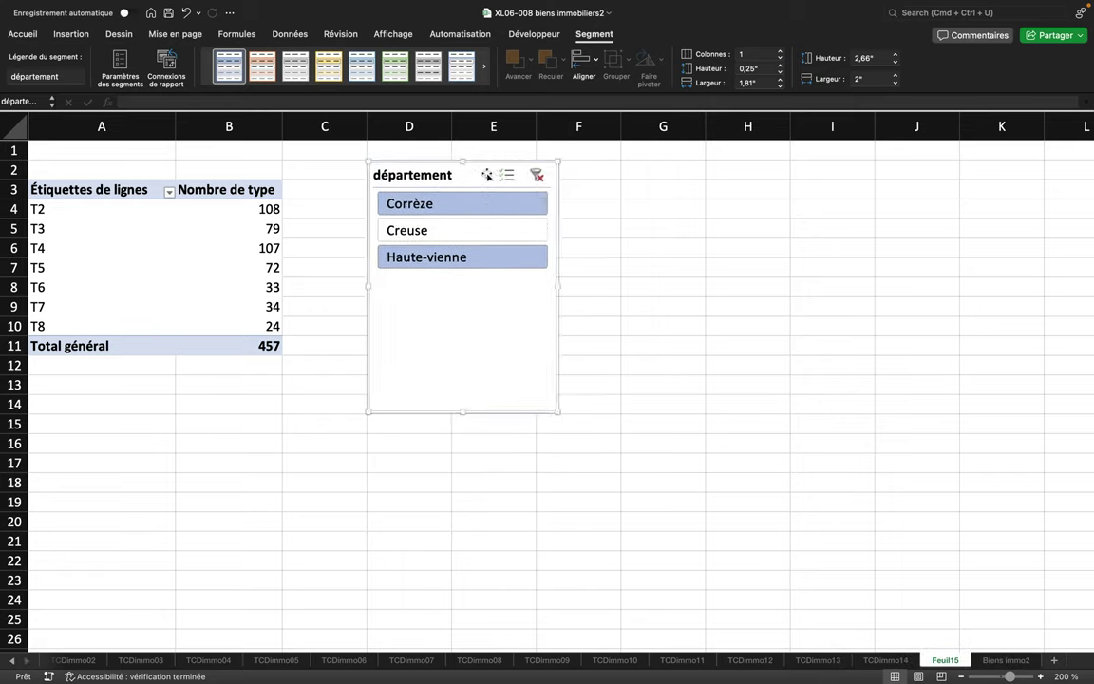
left_click_drag(462, 412, 456, 290)
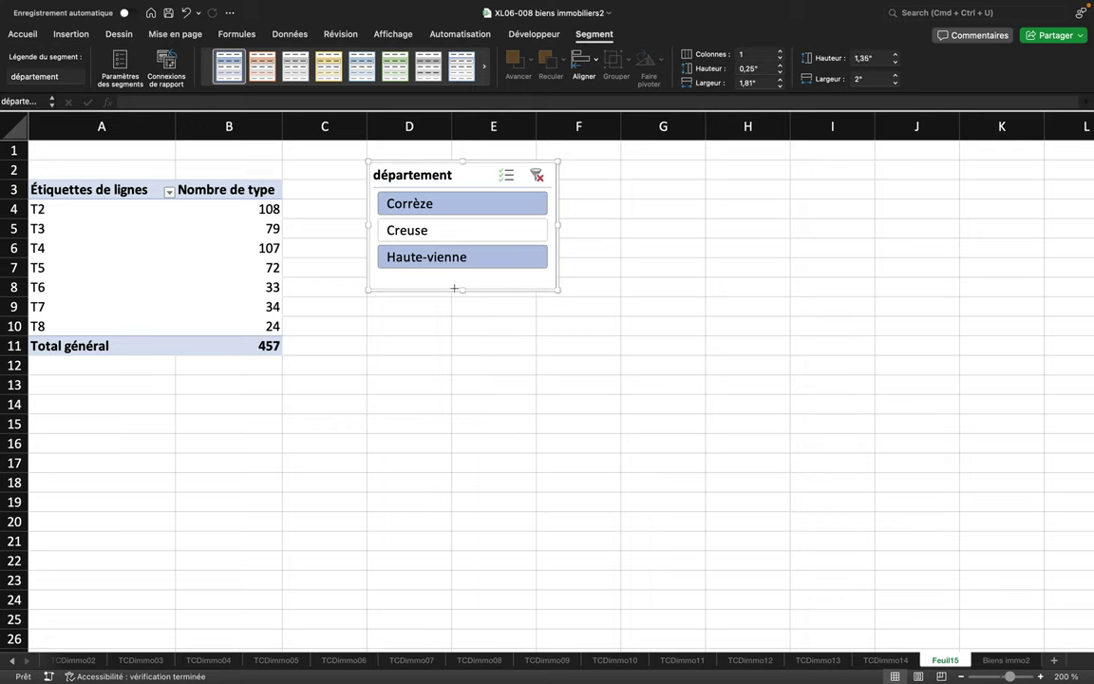
Try filtering the pivot to Corrèze, Creuse and Haute-vienne one at a time
left_click(418, 207, "super")
left_click(470, 230)
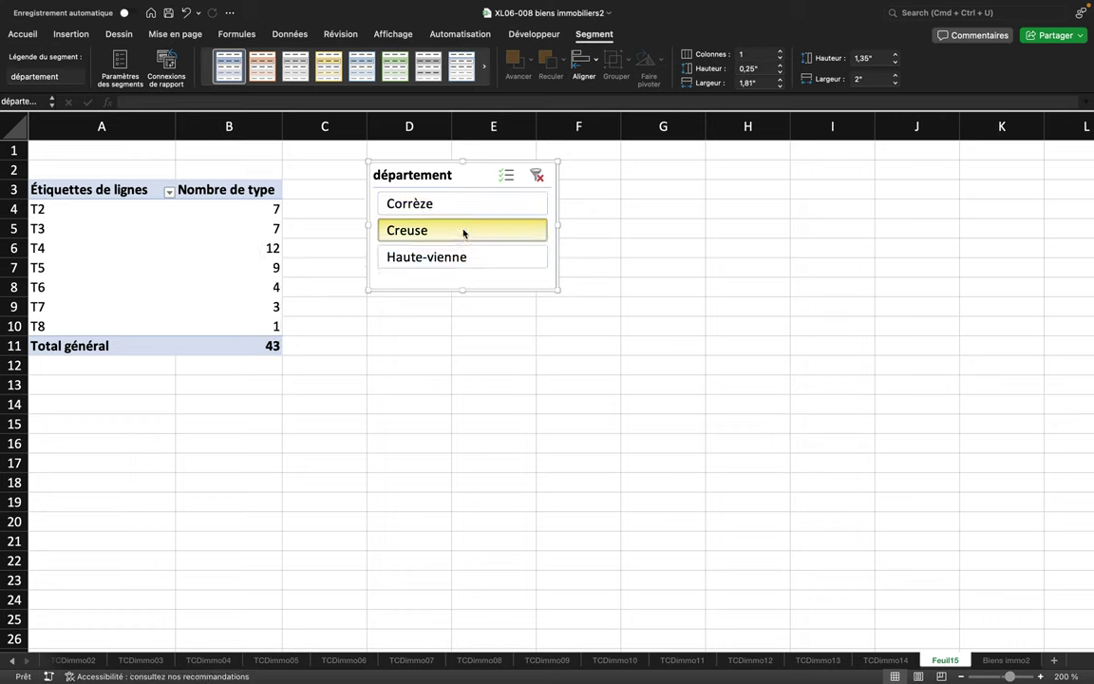
left_click(439, 207)
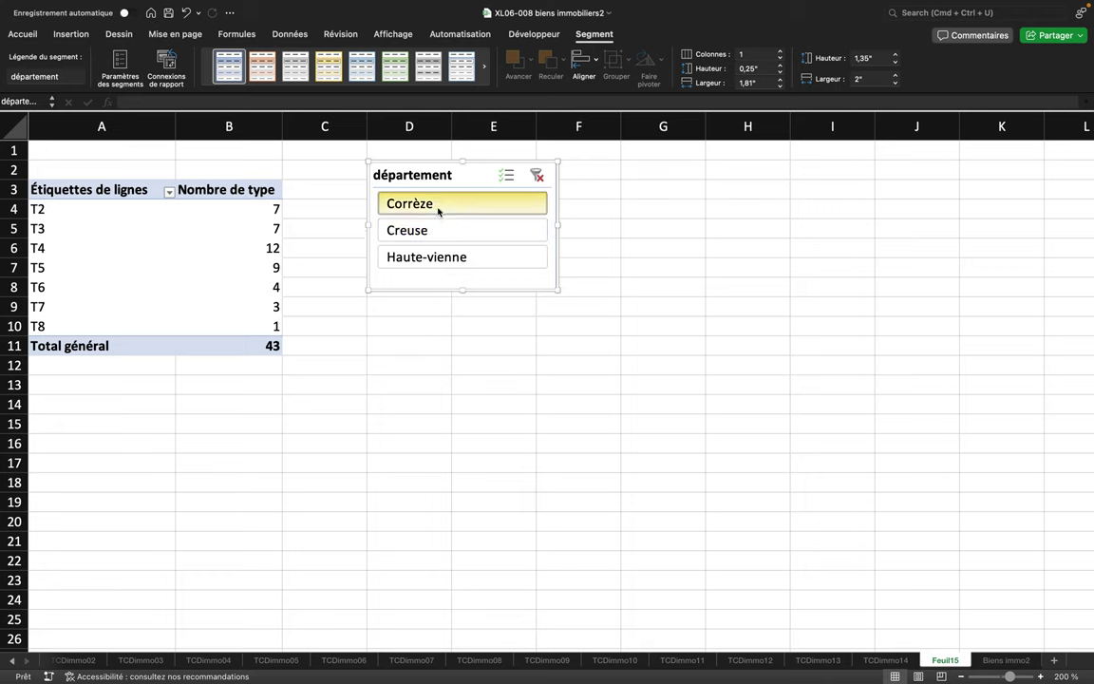
left_click(442, 252)
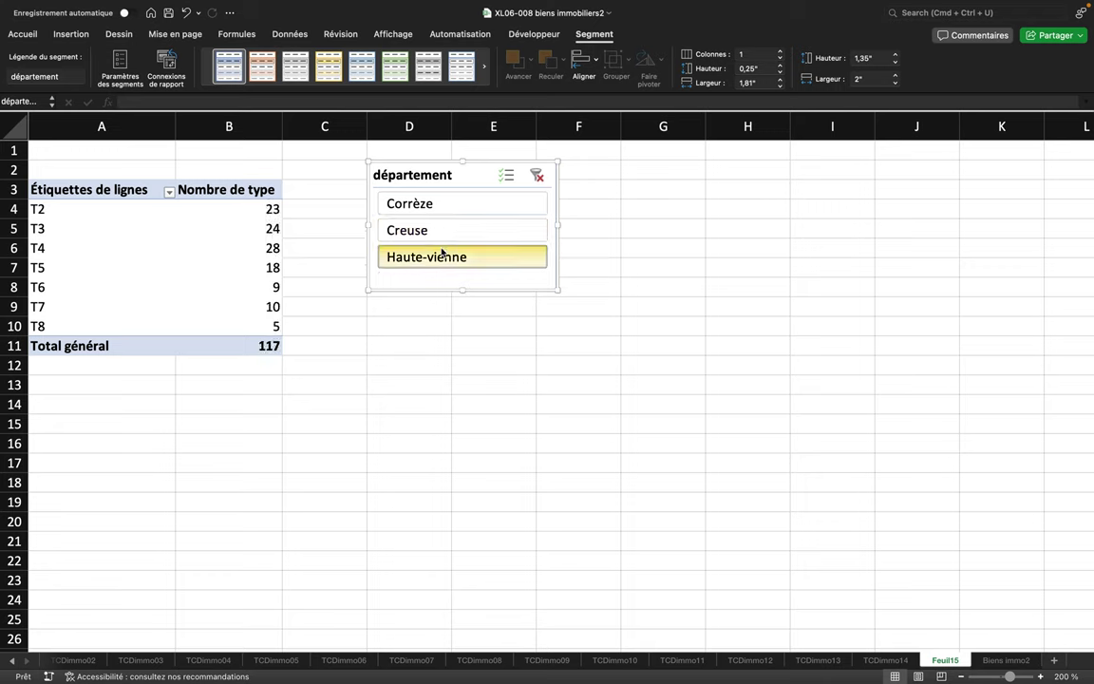
left_click(441, 232)
left_click(440, 209)
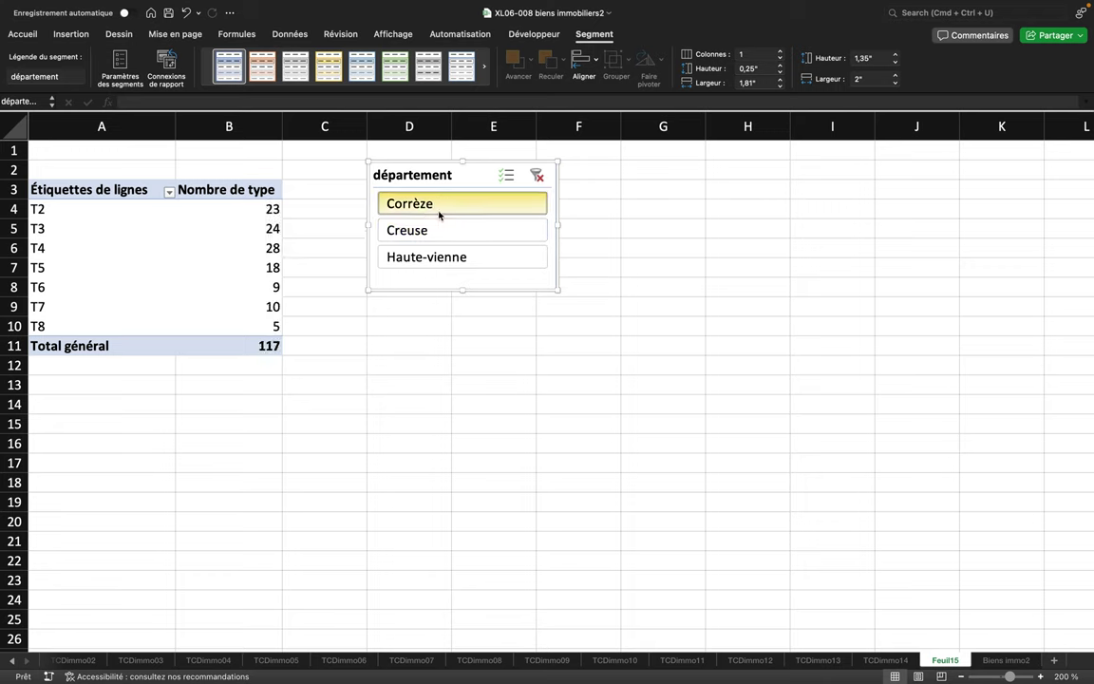
Turn on multiple selection and keep Corrèze and Haute-vienne selected, totalling 457
left_click(508, 181)
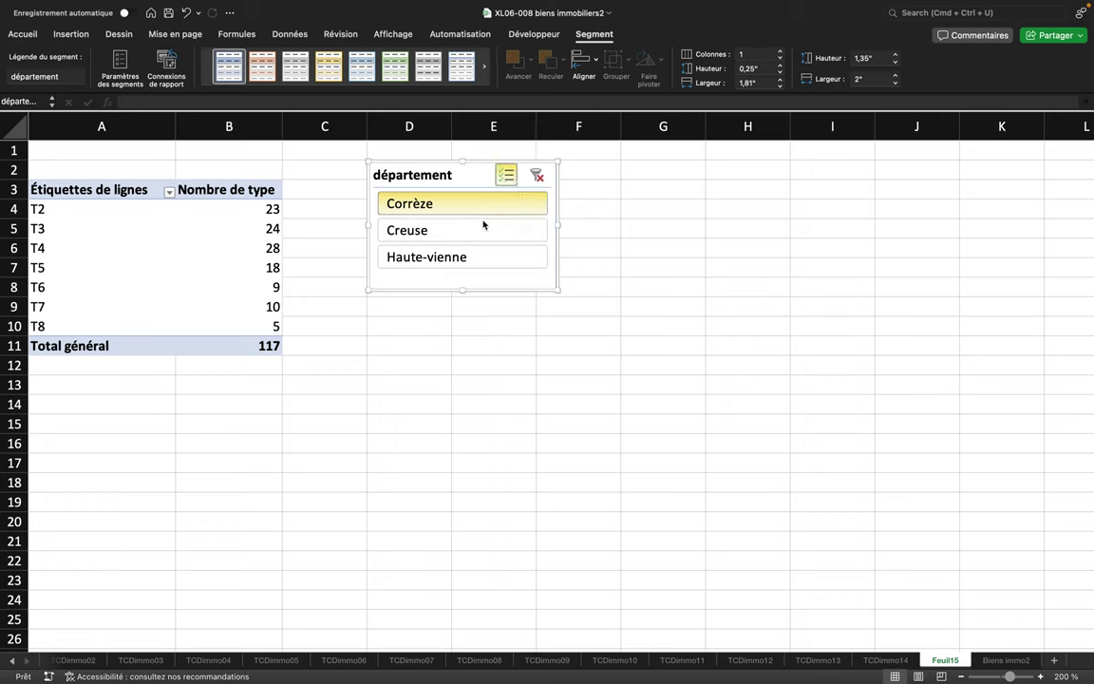
left_click(481, 227)
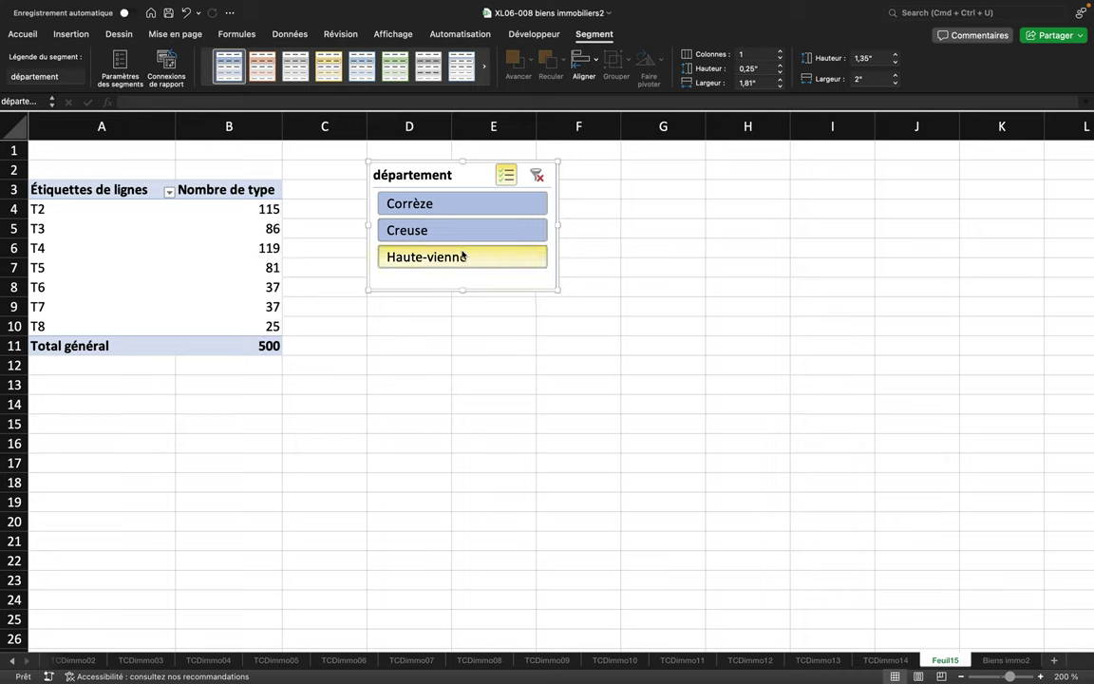
left_click(464, 256)
left_click(453, 231)
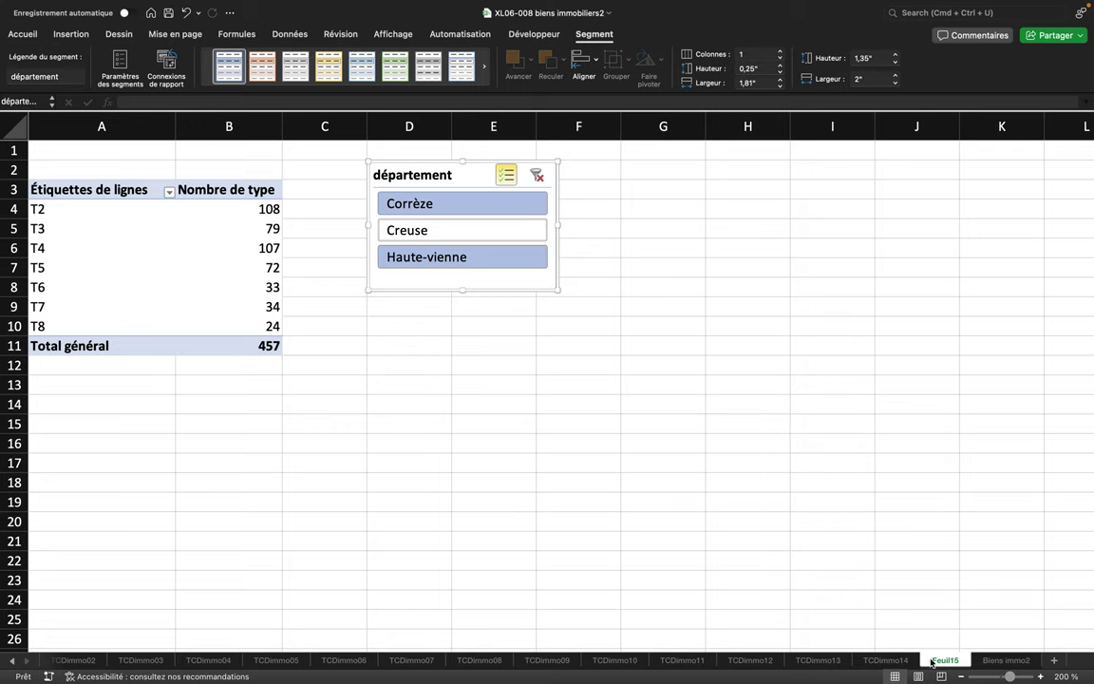
Rename Feuil15 to TCDimmo15, then return to the Biens immo2 sheet
double_click(932, 660)
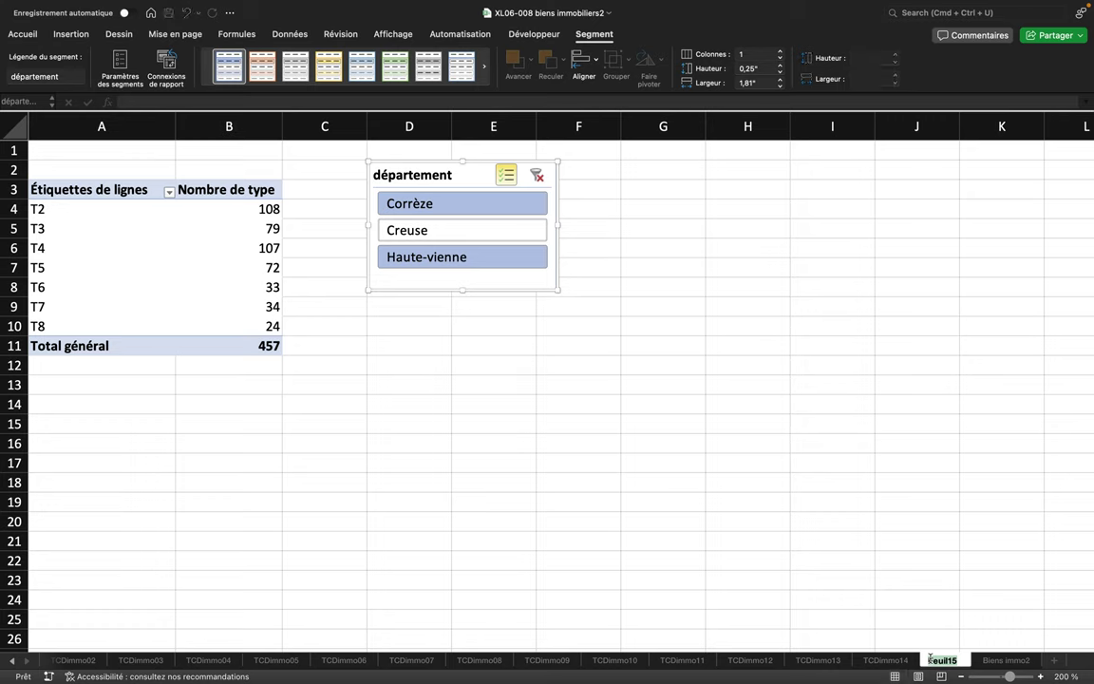
type("TCDimmo15")
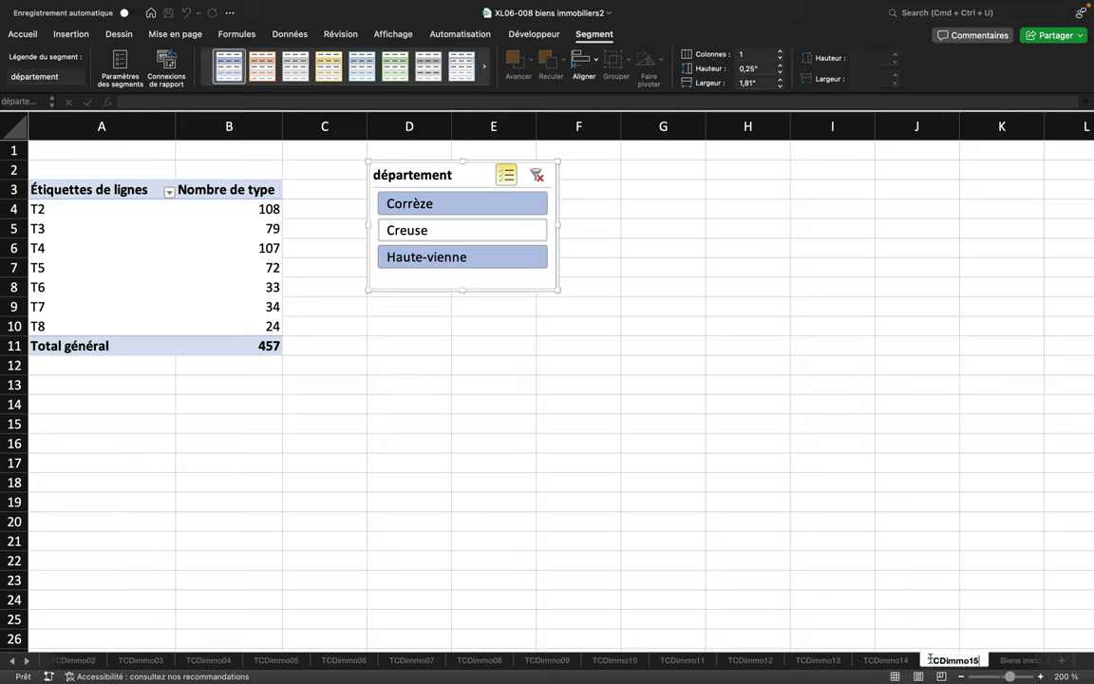
key("Return")
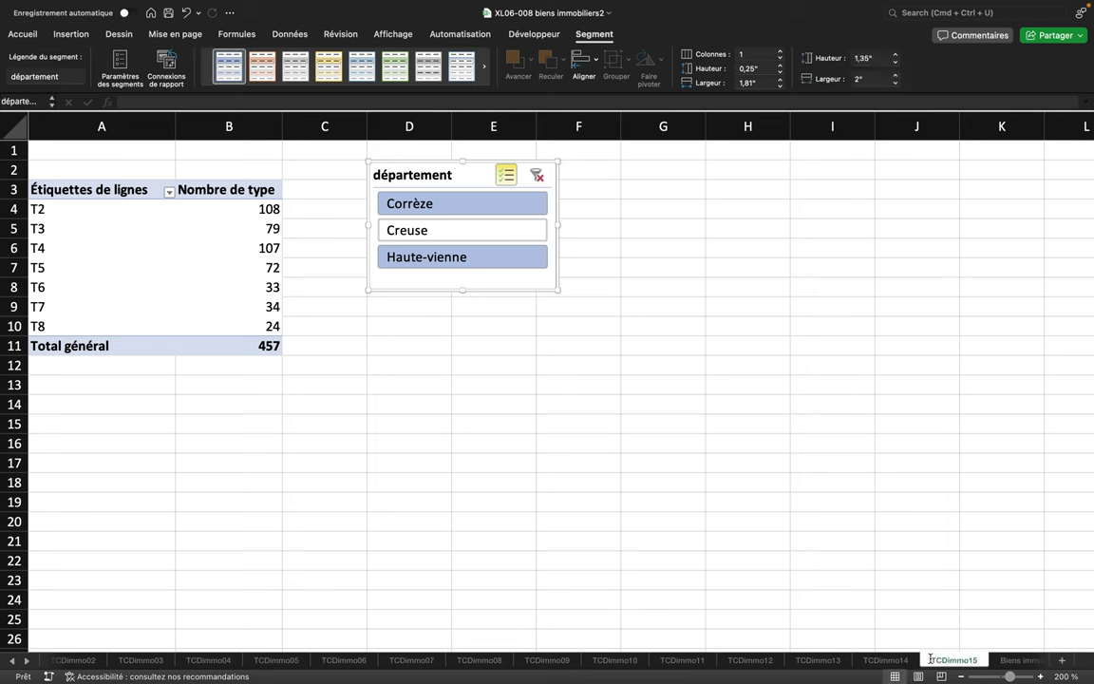
left_click(1021, 661)
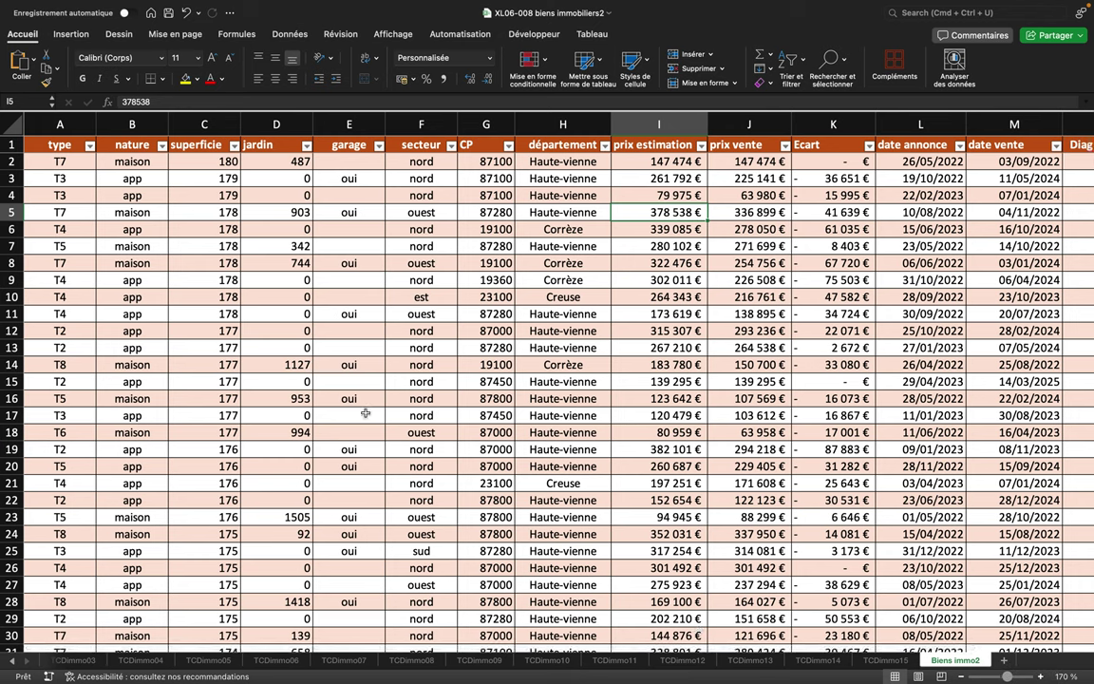
Insert a second pivot from the immo table at TCDimmo15!$D$3 and move the slicer right
left_click(330, 380)
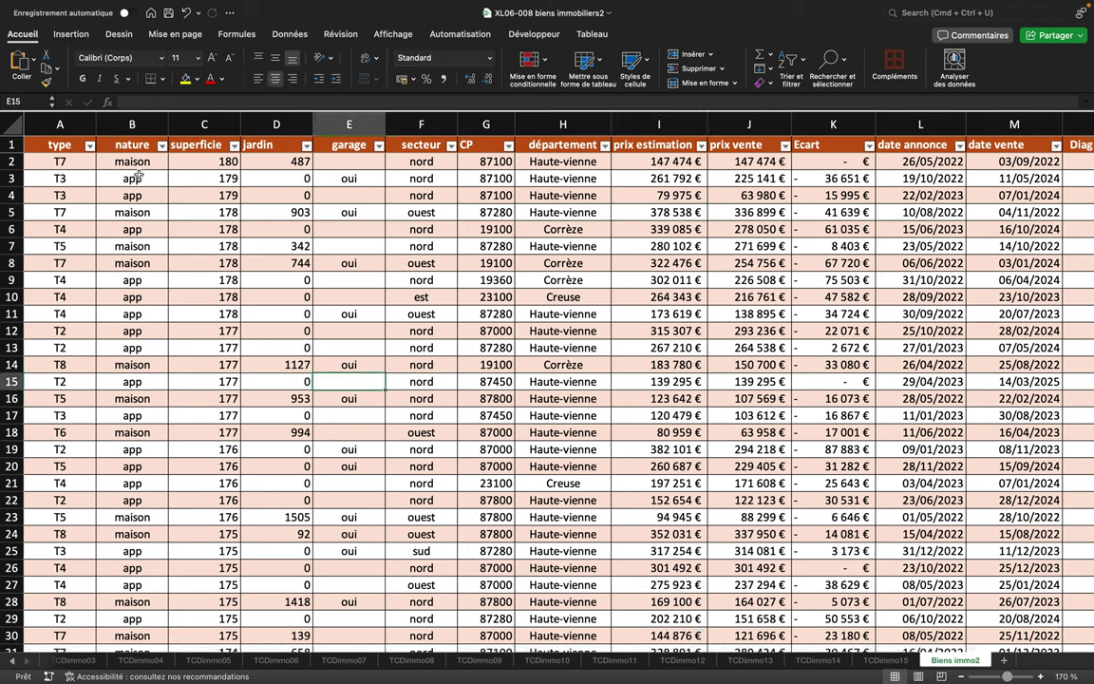
left_click(71, 34)
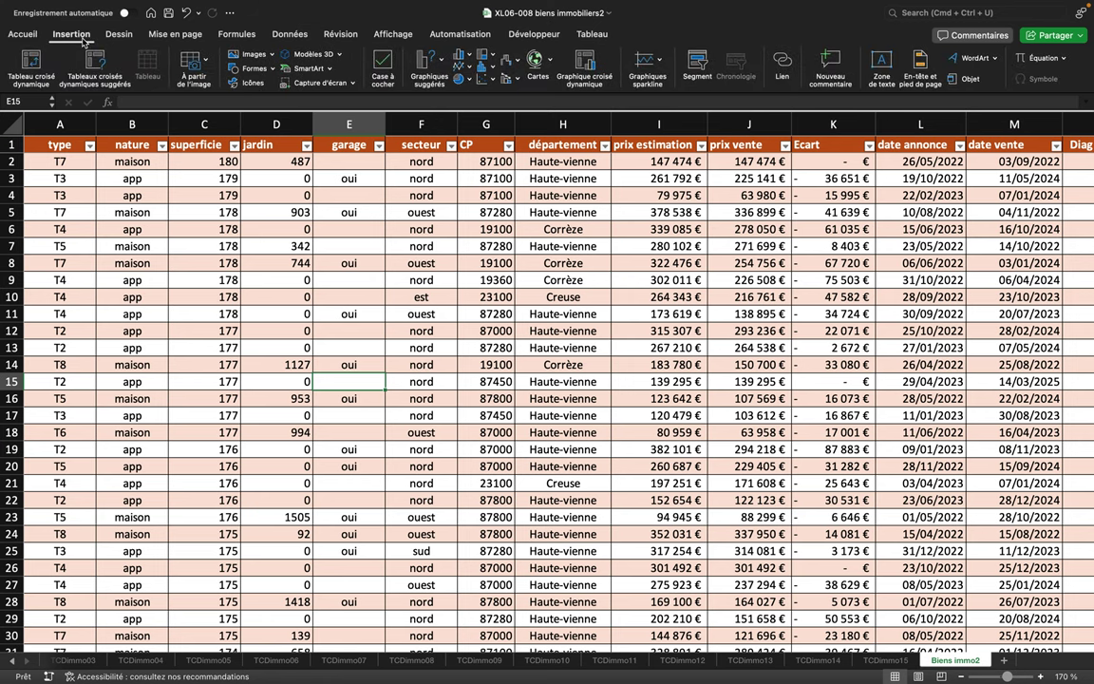
left_click(40, 65)
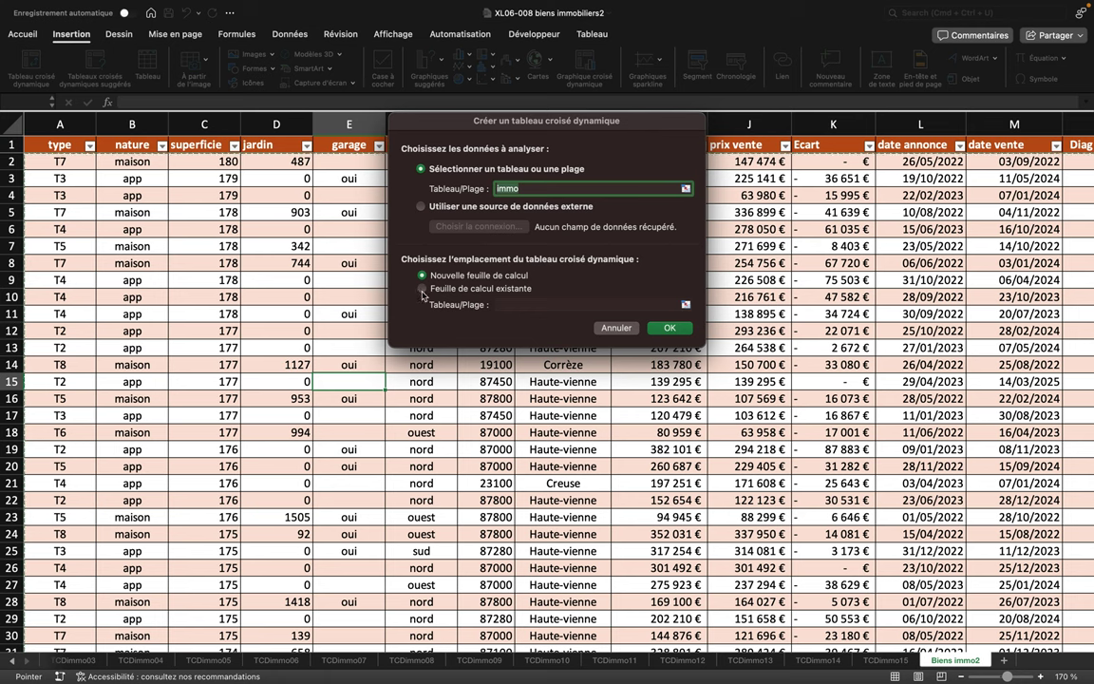
left_click(422, 290)
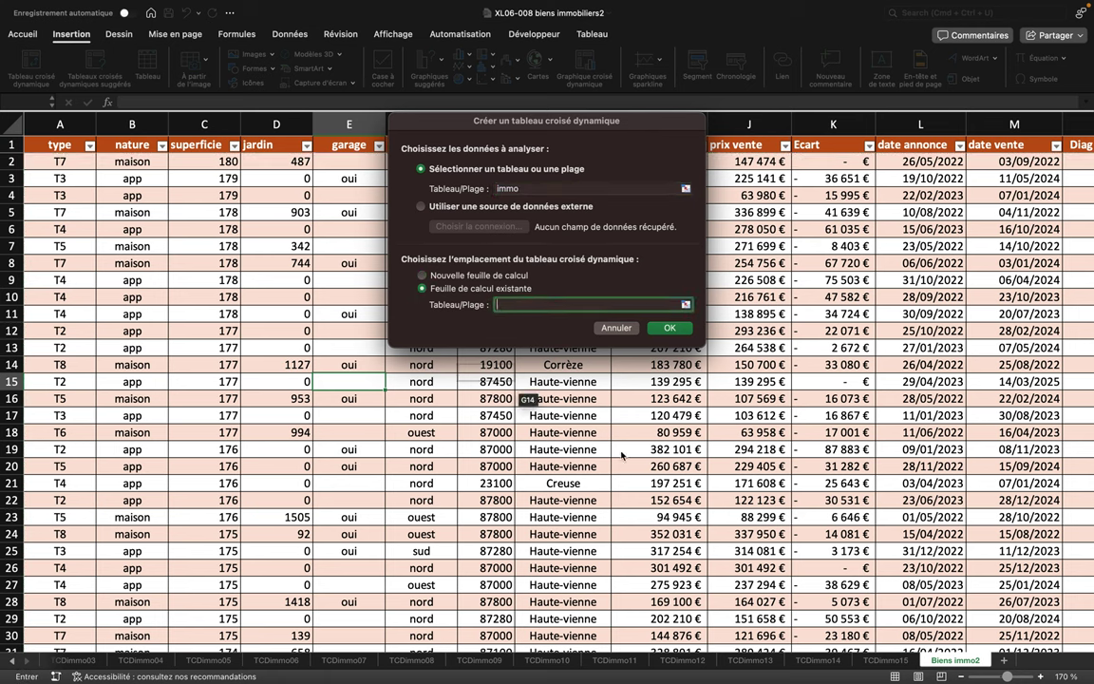
left_click(884, 661)
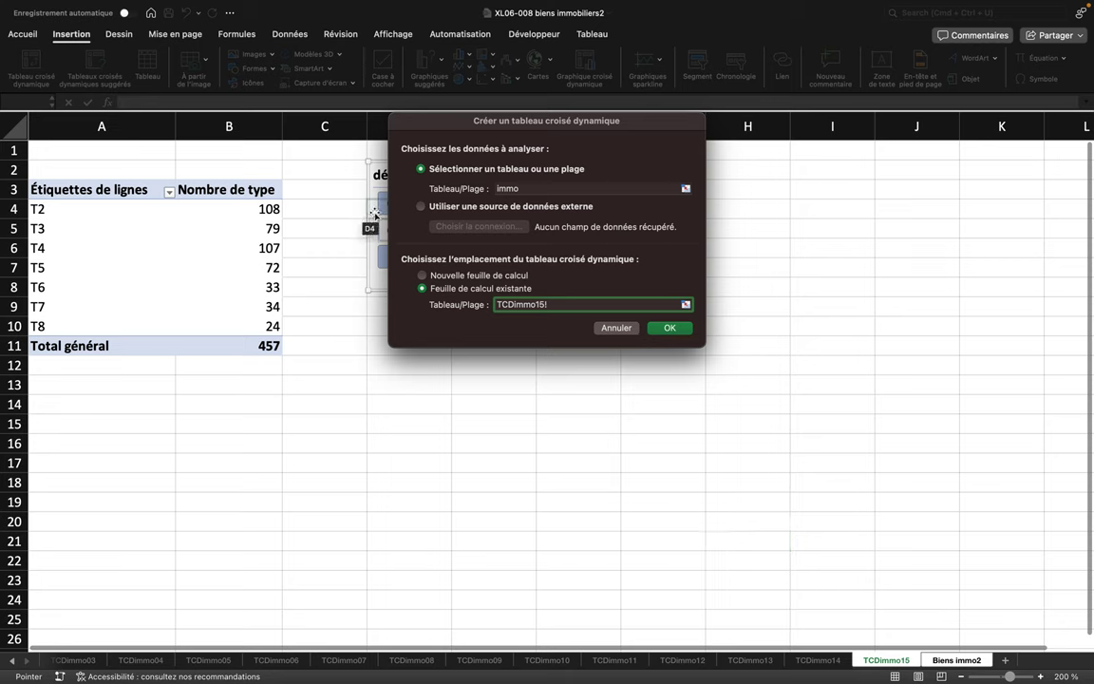
left_click(375, 195)
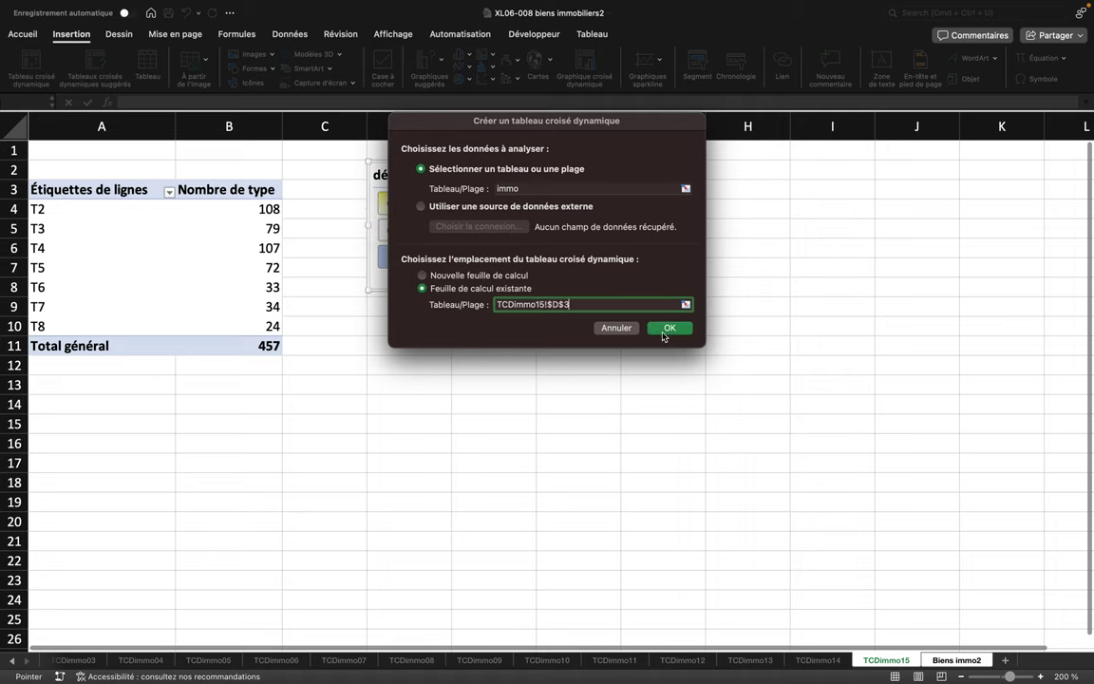
left_click(668, 329)
left_click(516, 252)
mouse_move(459, 174)
left_mouse_down()
mouse_move(665, 226)
mouse_move(730, 190)
left_mouse_up()
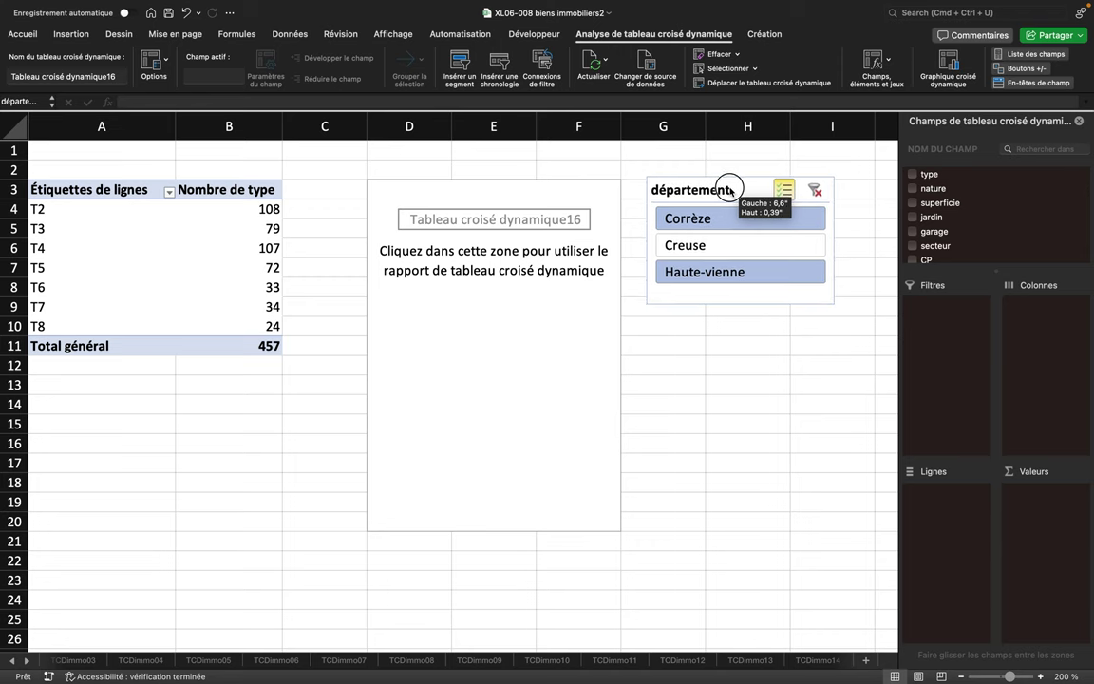
Add prix vente to the new pivot's Valeurs, showing Nombre de prix vente 500
left_click_drag(729, 190, 732, 190)
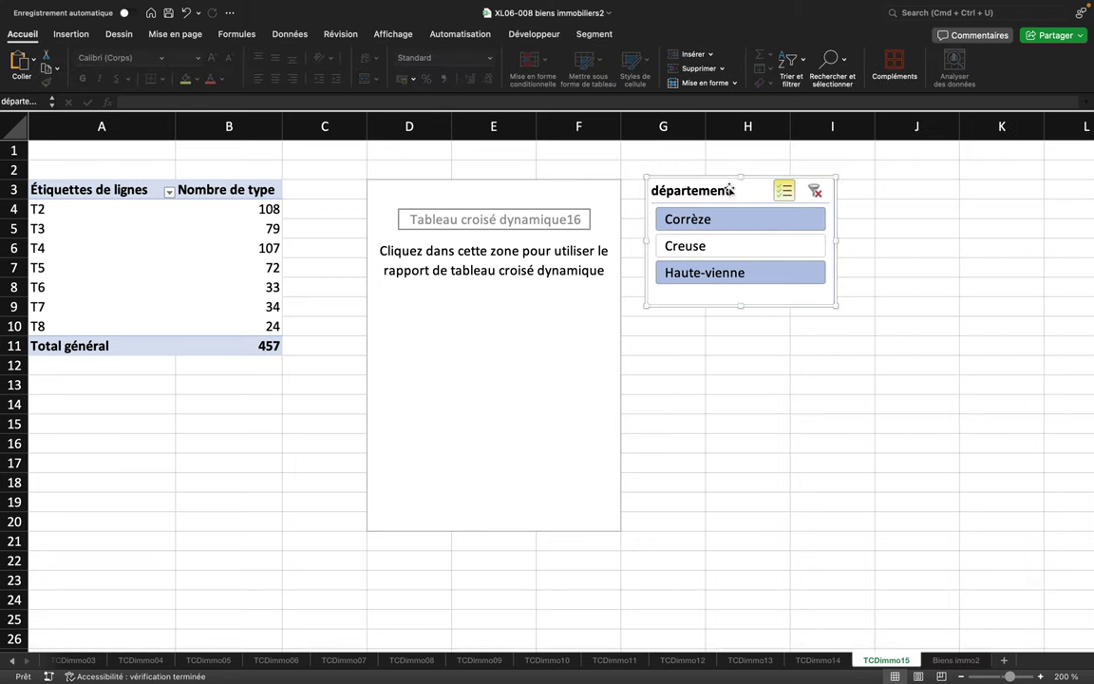
left_click(538, 309)
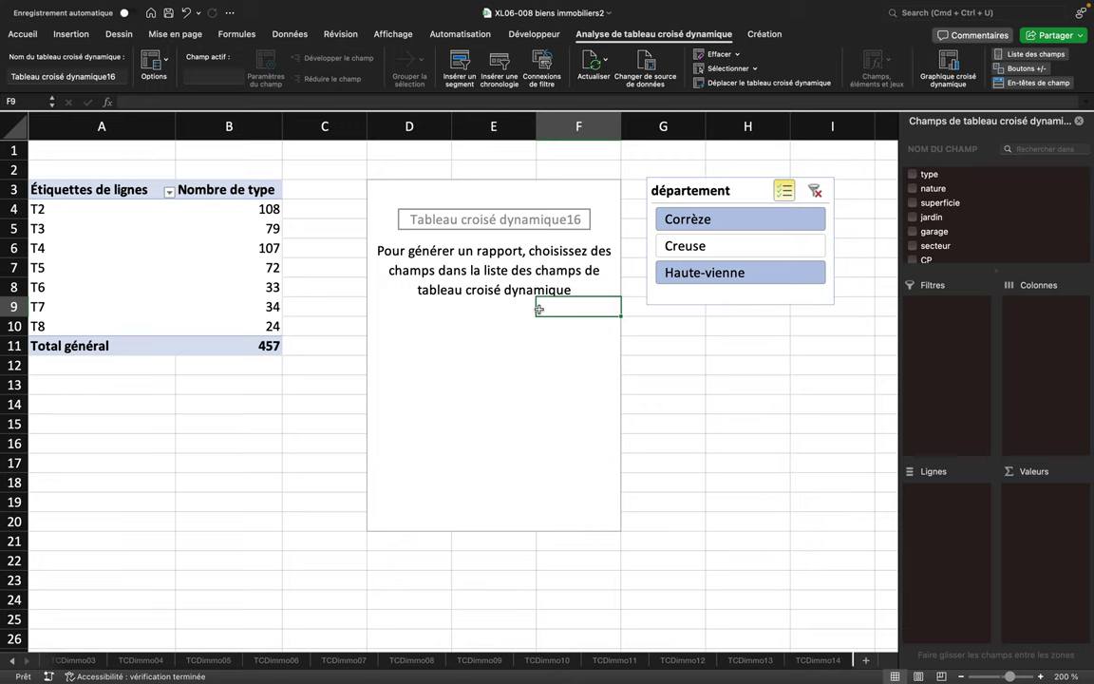
scroll(947, 229, "down", 3)
scroll(947, 229, "down", 2)
scroll(947, 229, "down", 3)
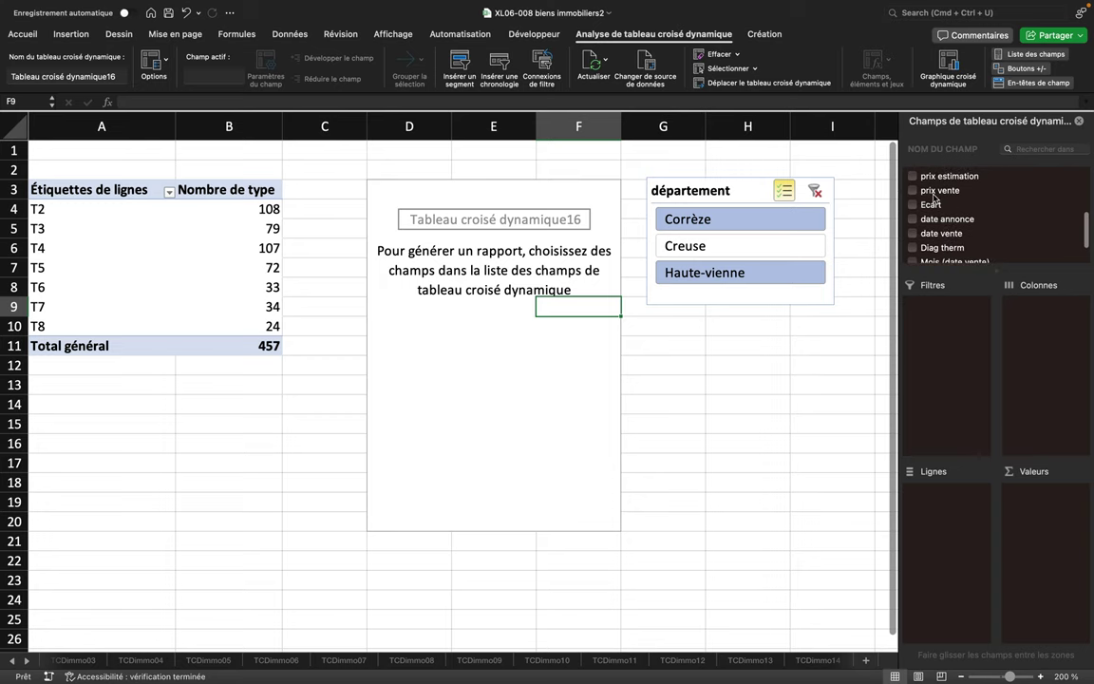
left_click_drag(934, 192, 1049, 513)
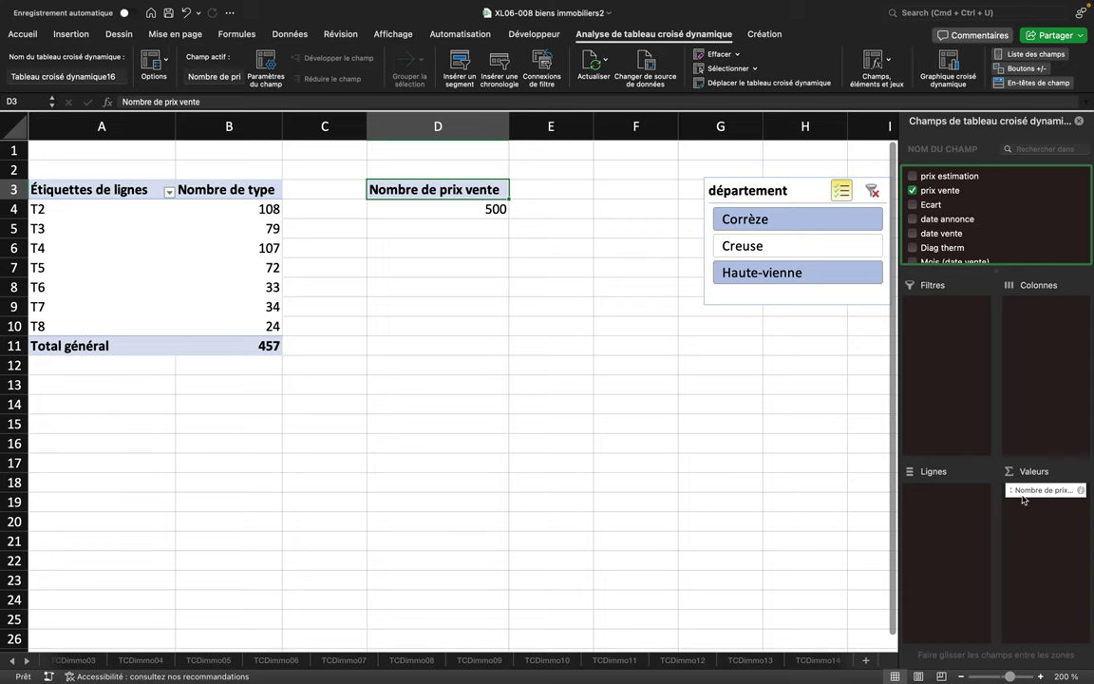
left_click(1045, 492)
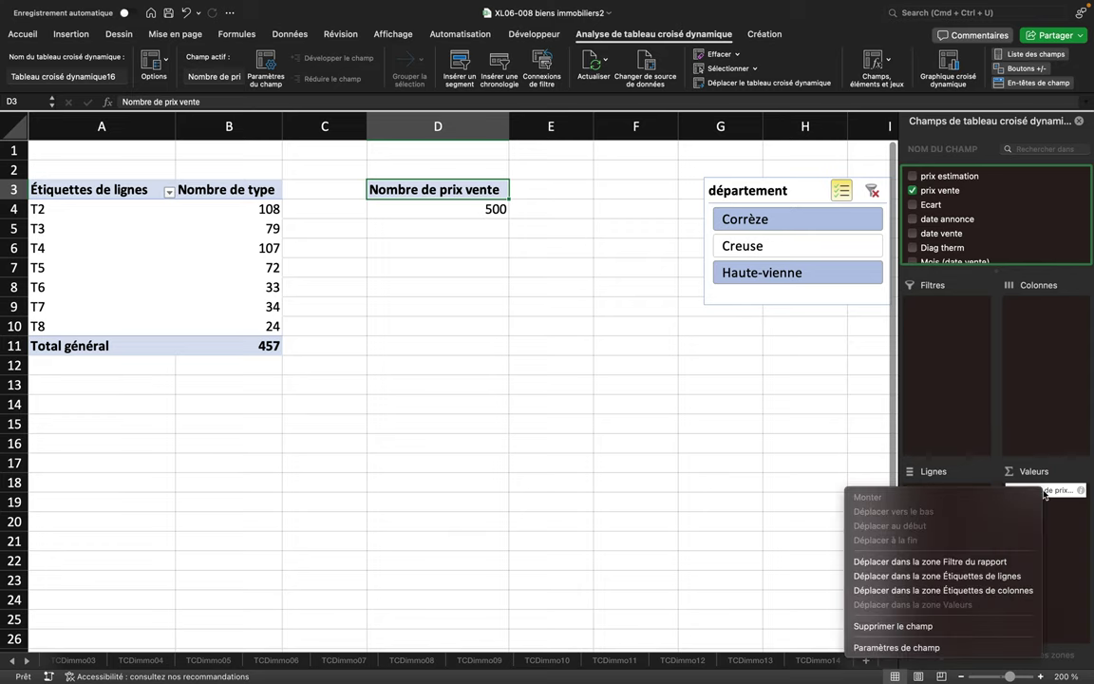
Change the prix vente value field to Somme, giving 94907849,76
left_click(905, 648)
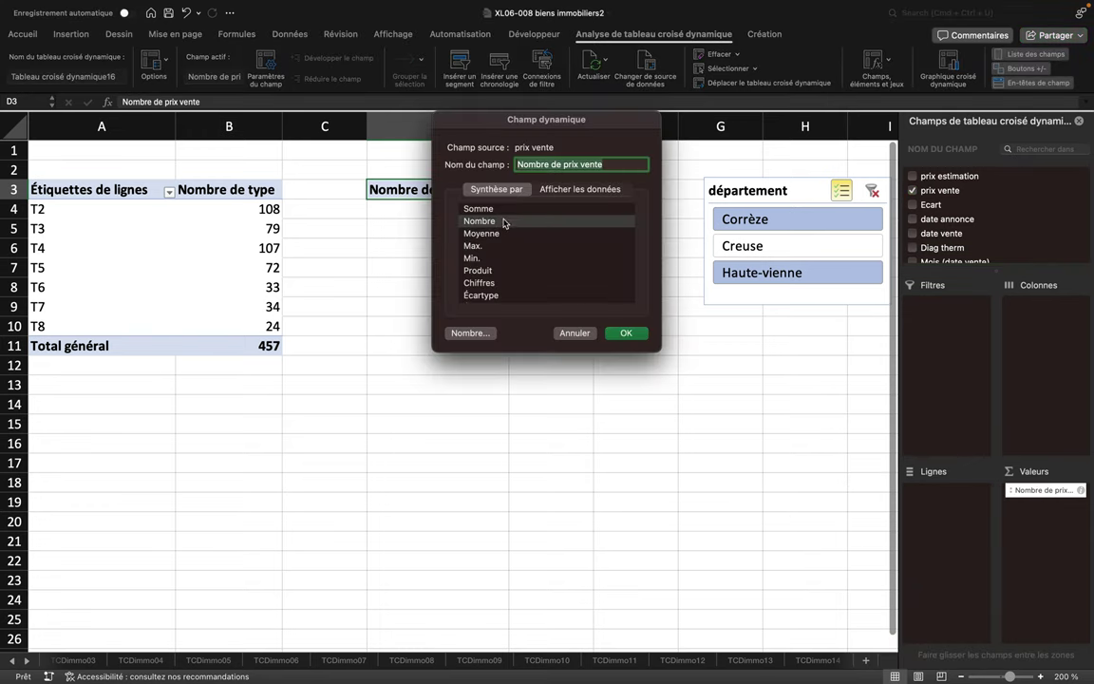
left_click(475, 208)
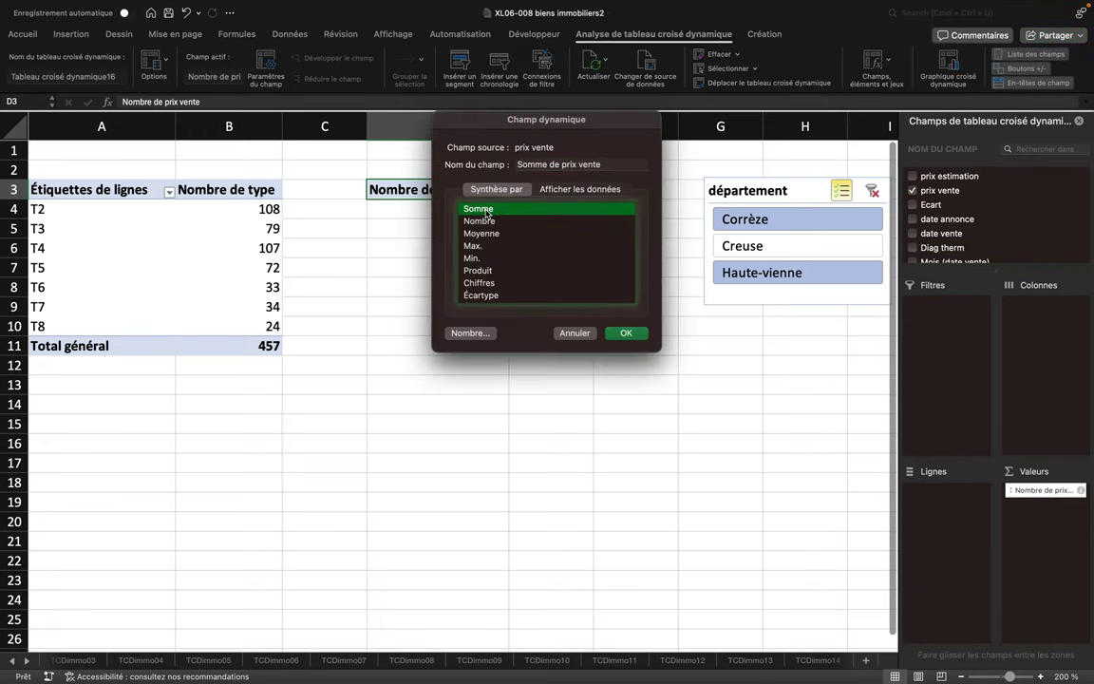
left_click(614, 333)
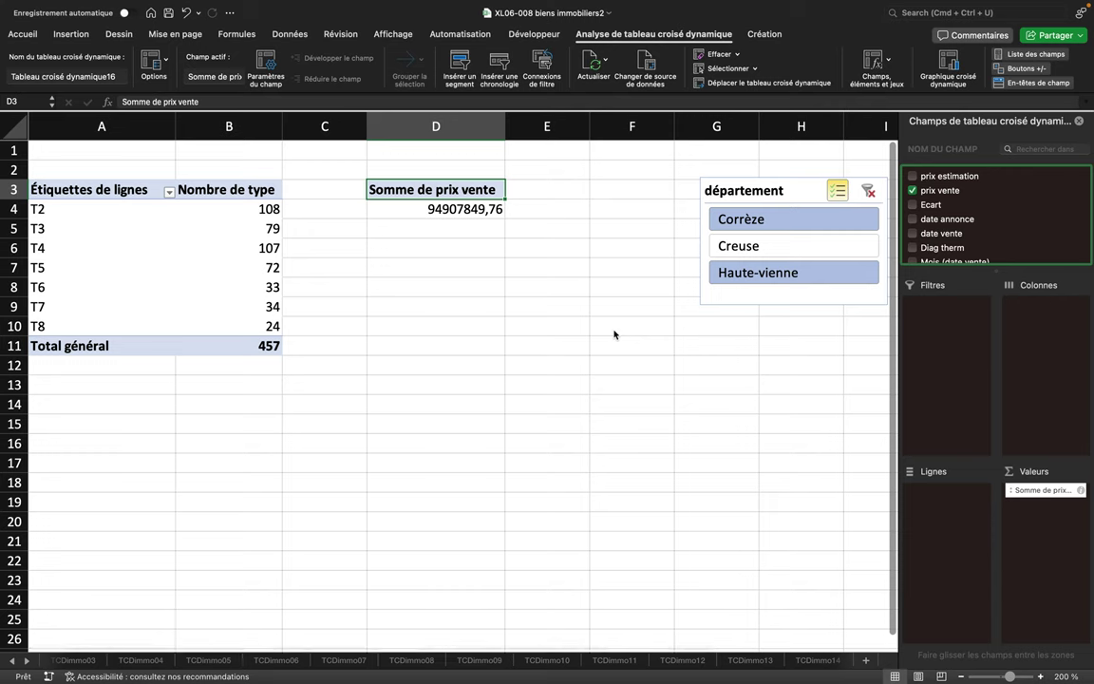
left_click(429, 209)
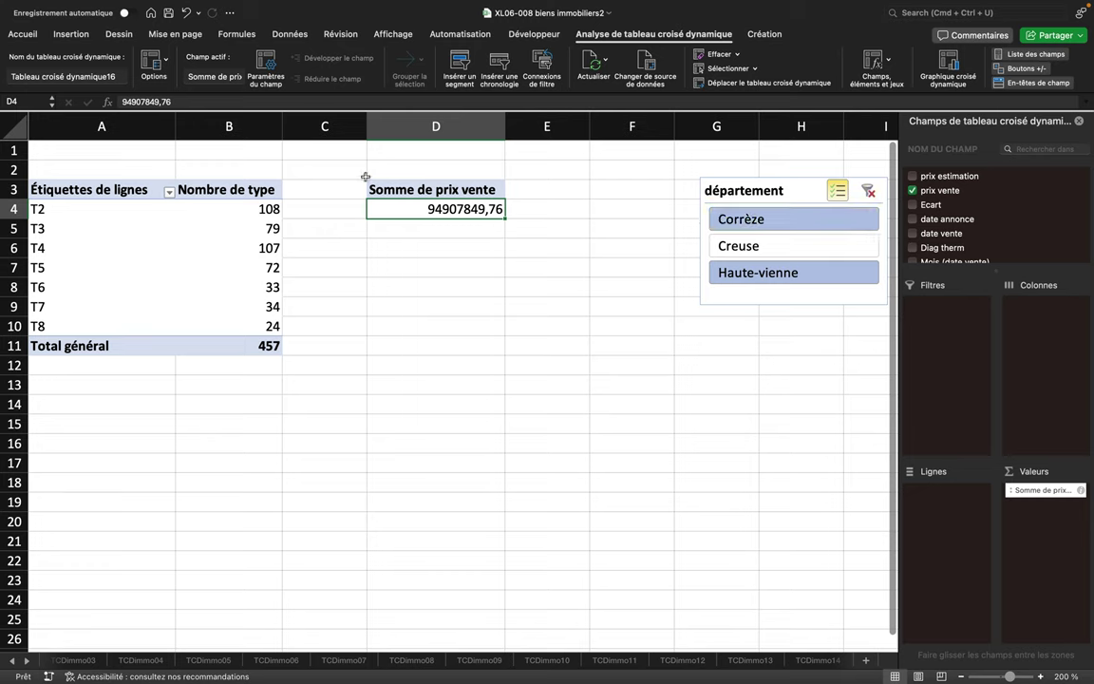
left_click(29, 38)
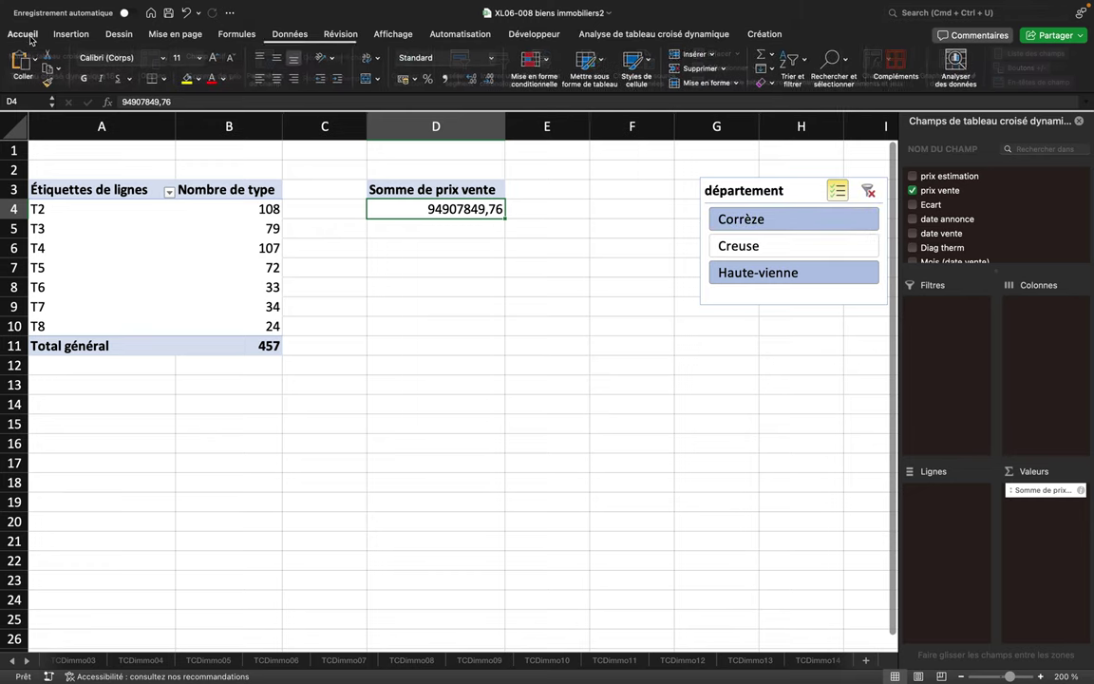
Format the prix vente total as euros (94 907 849,76 €), then toggle Creuse on and off
left_click(402, 79)
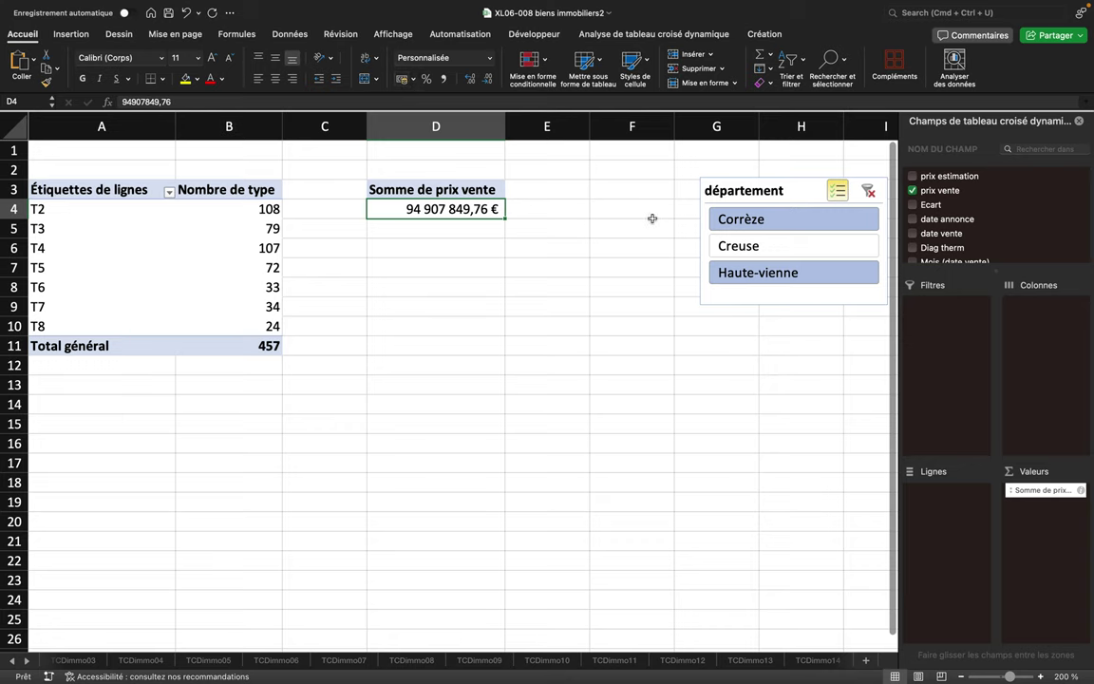
left_click(722, 246)
left_click(722, 246)
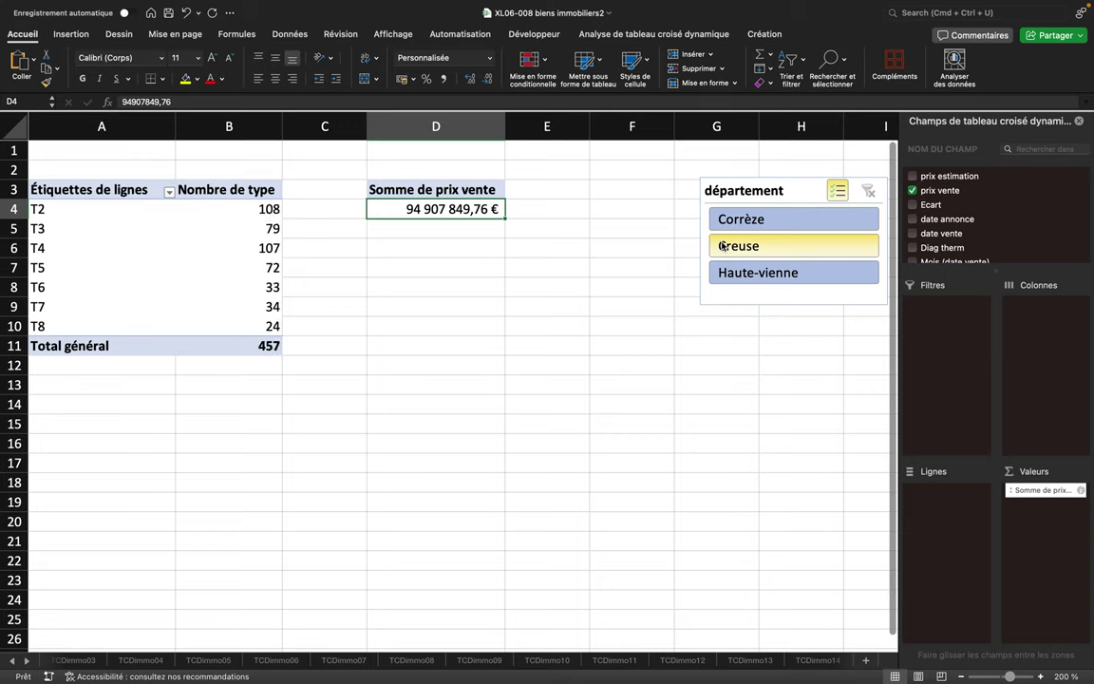
Try various Corrèze, Creuse and Haute-vienne selections in the département slicer
left_click(838, 192)
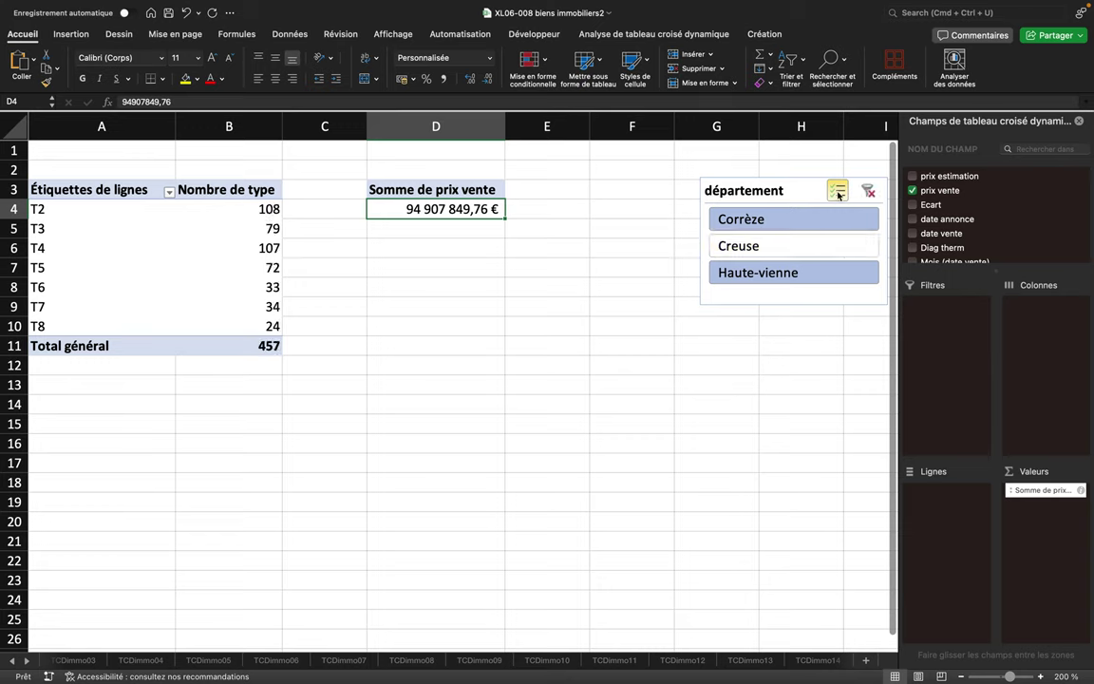
left_click(809, 253)
left_click(796, 223)
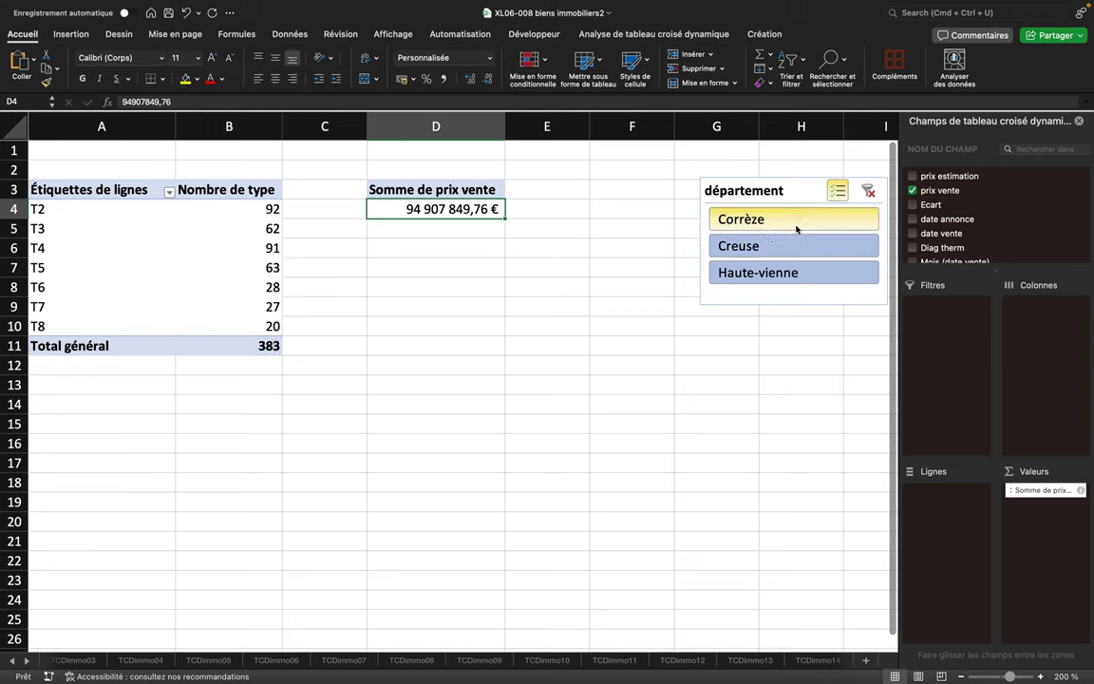
left_click(798, 246)
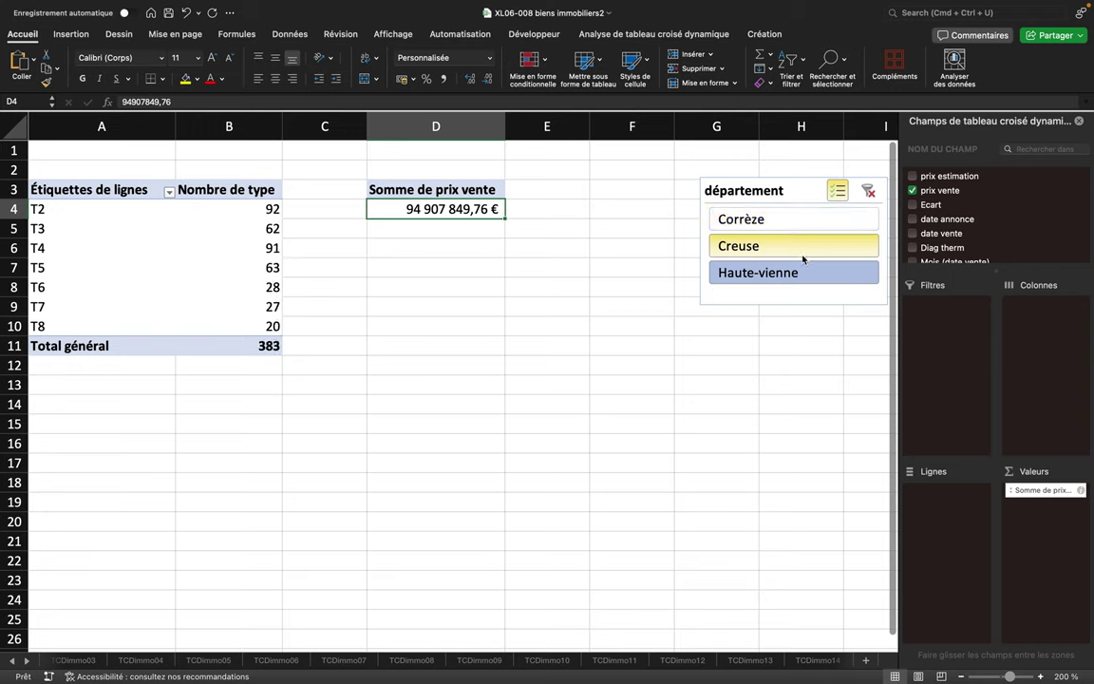
left_click(803, 273)
left_click(803, 273)
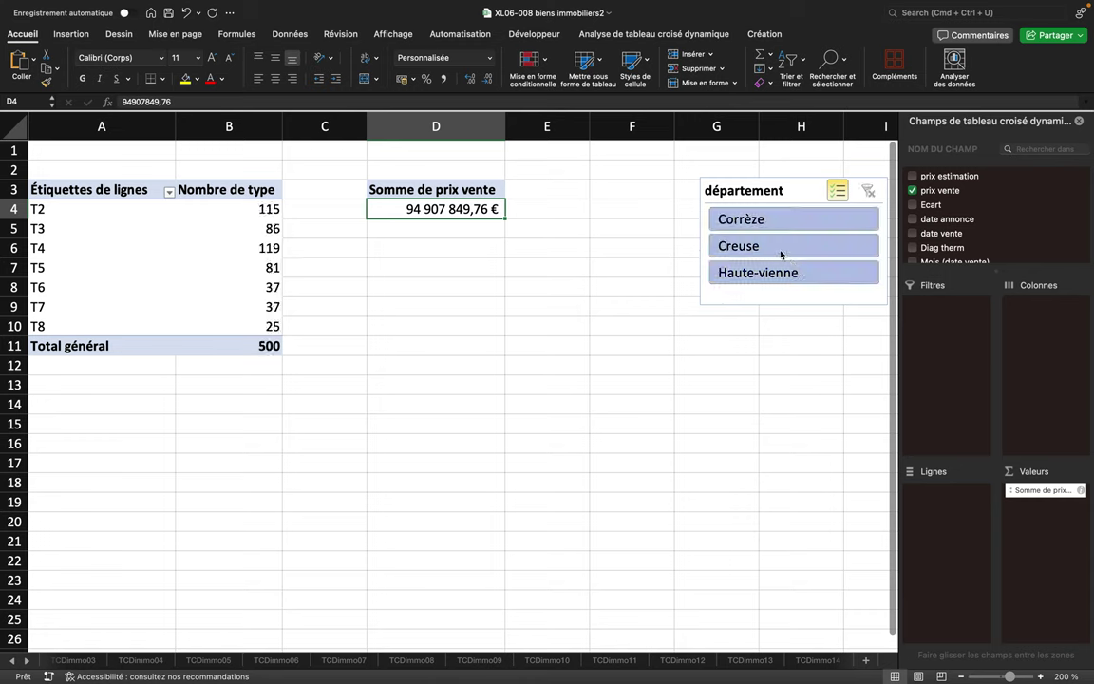
left_click(776, 248)
Turn off multi-select, filter to Creuse only (total 43), and go to the Biens immo2 sheet
left_click(834, 192)
left_click(795, 245)
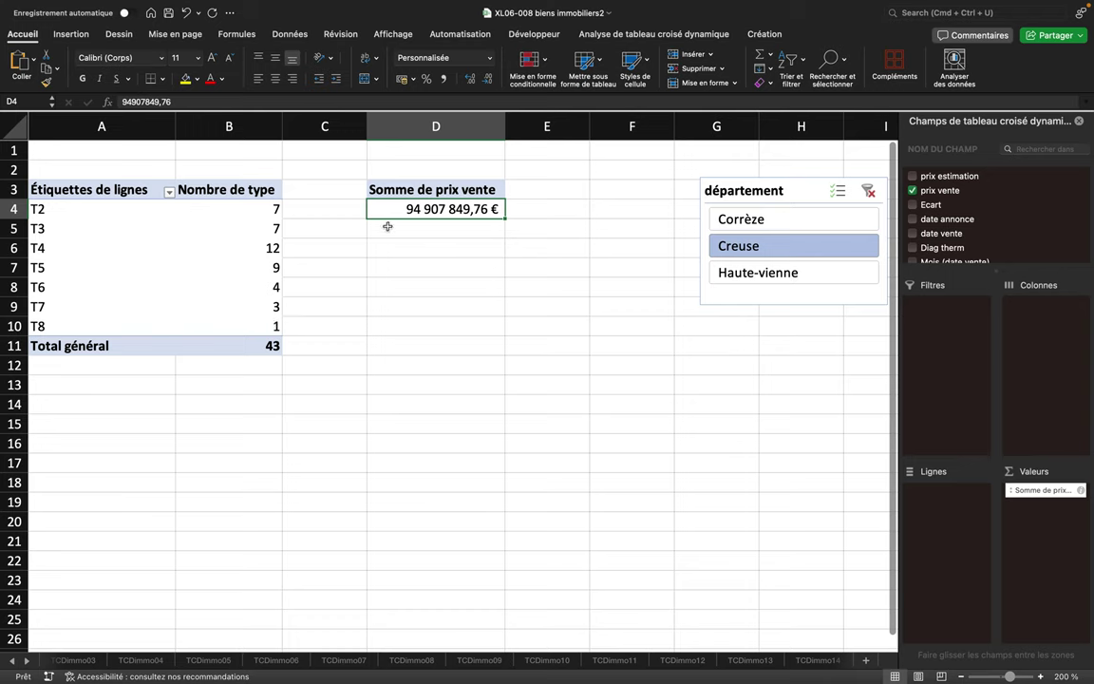
left_click(748, 220)
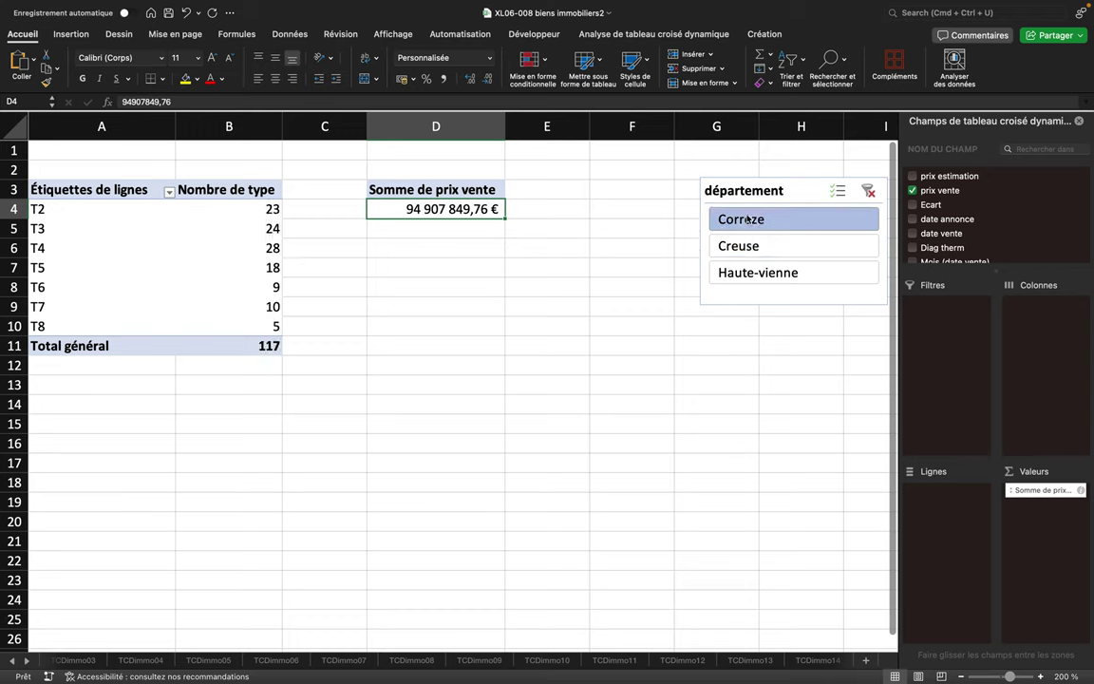
left_click(755, 250)
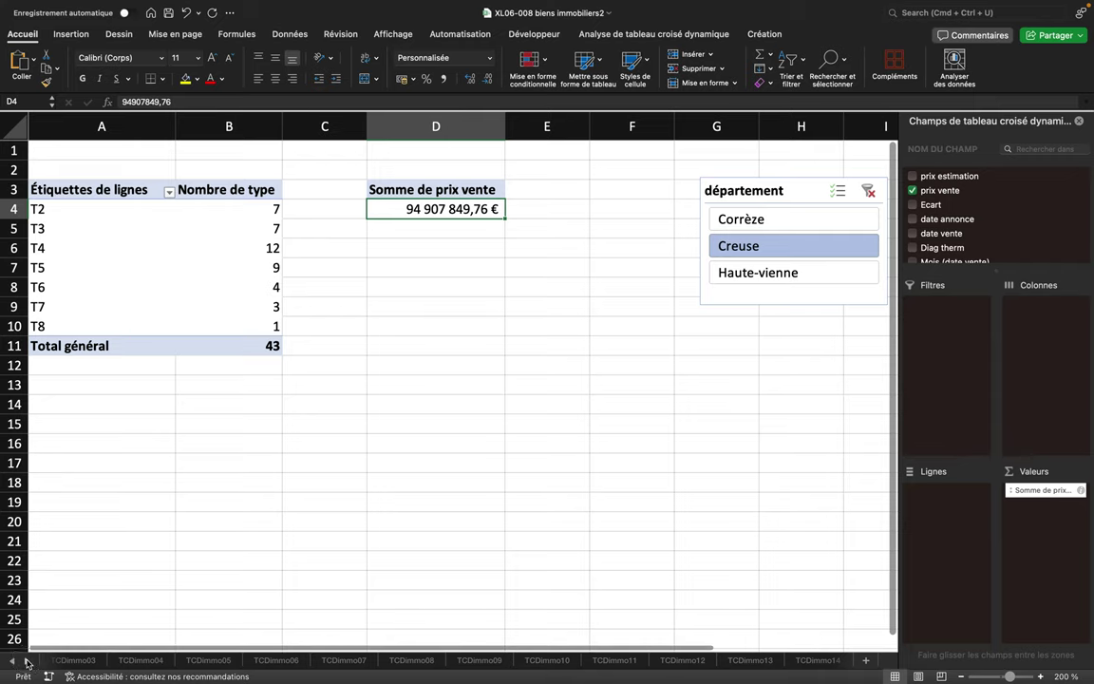
mouse_move(636, 653)
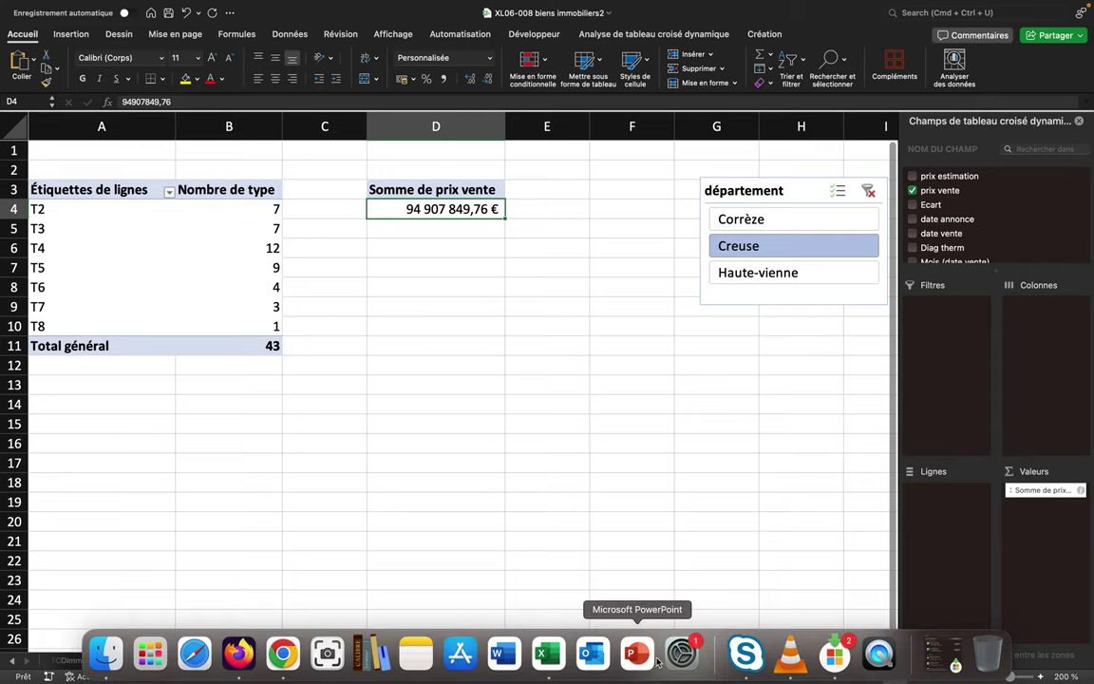
left_click(741, 660)
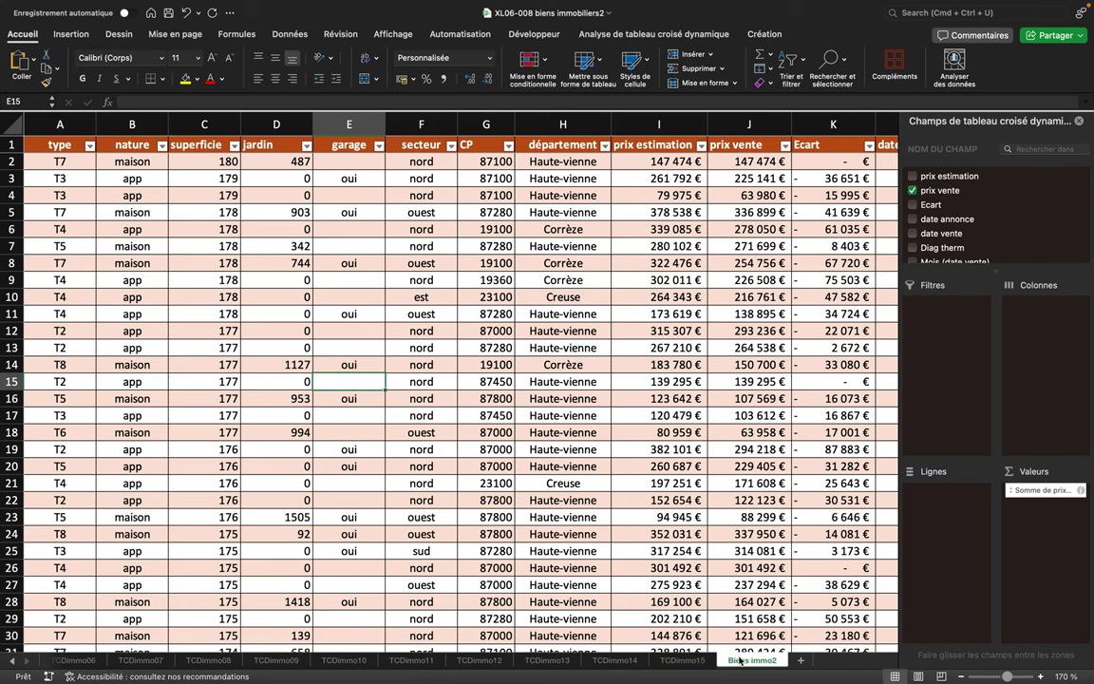
Insert a pivot table from the immo data, placed at cell D6 of TCDimmo15
left_click(401, 258)
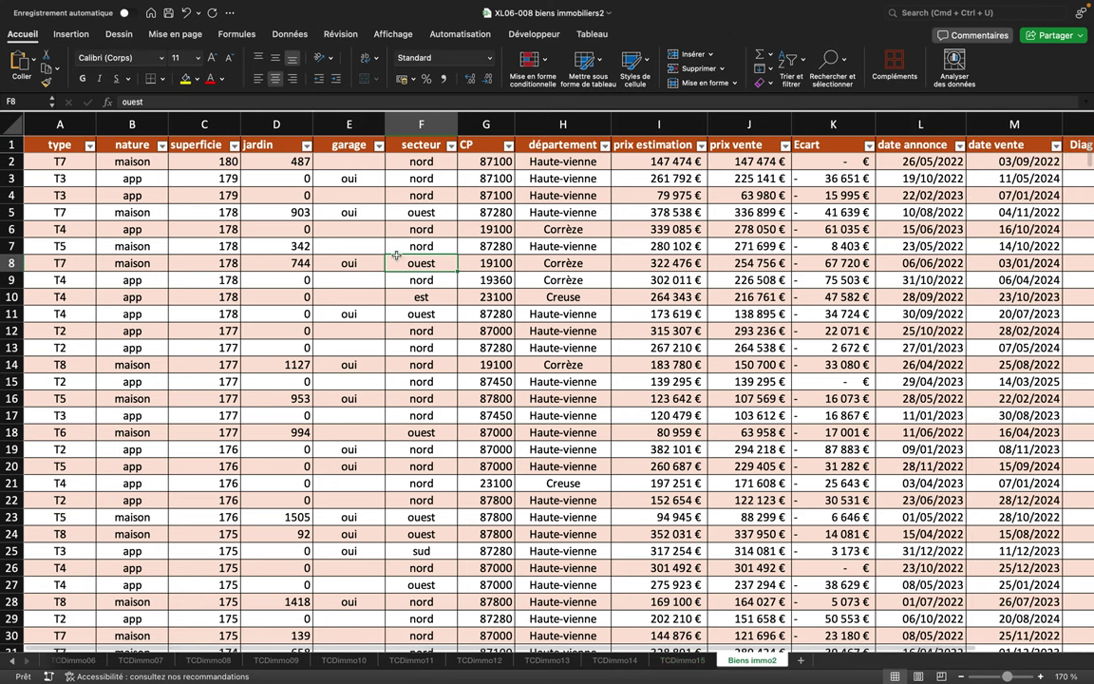
left_click(71, 35)
left_click(30, 65)
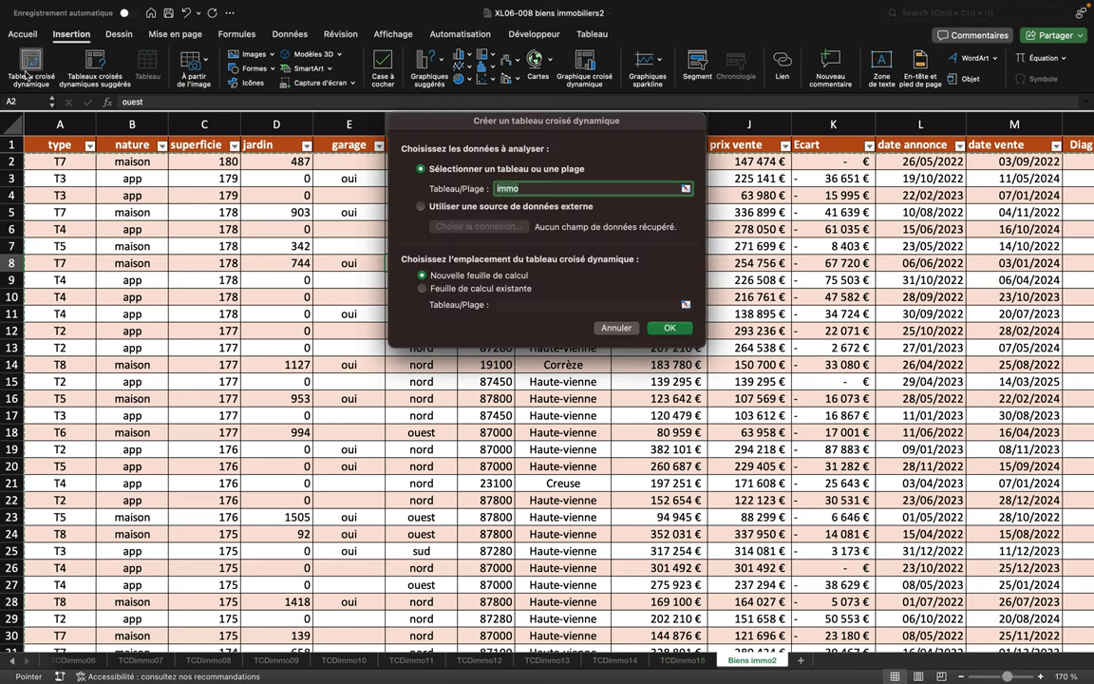
left_click(421, 289)
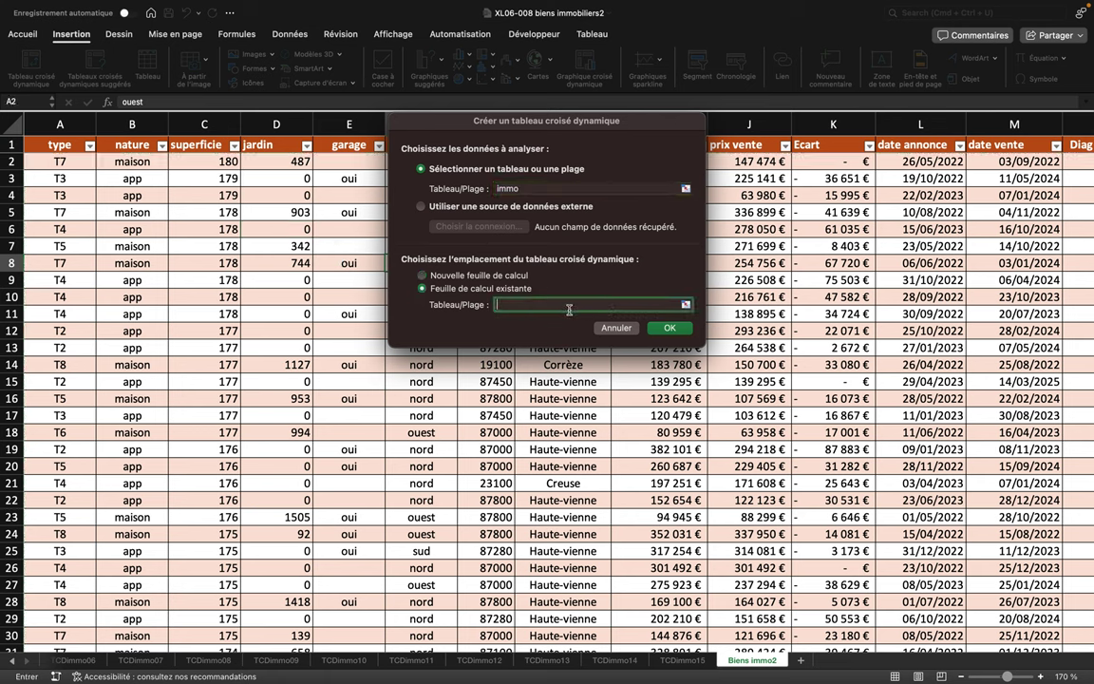
left_click(683, 661)
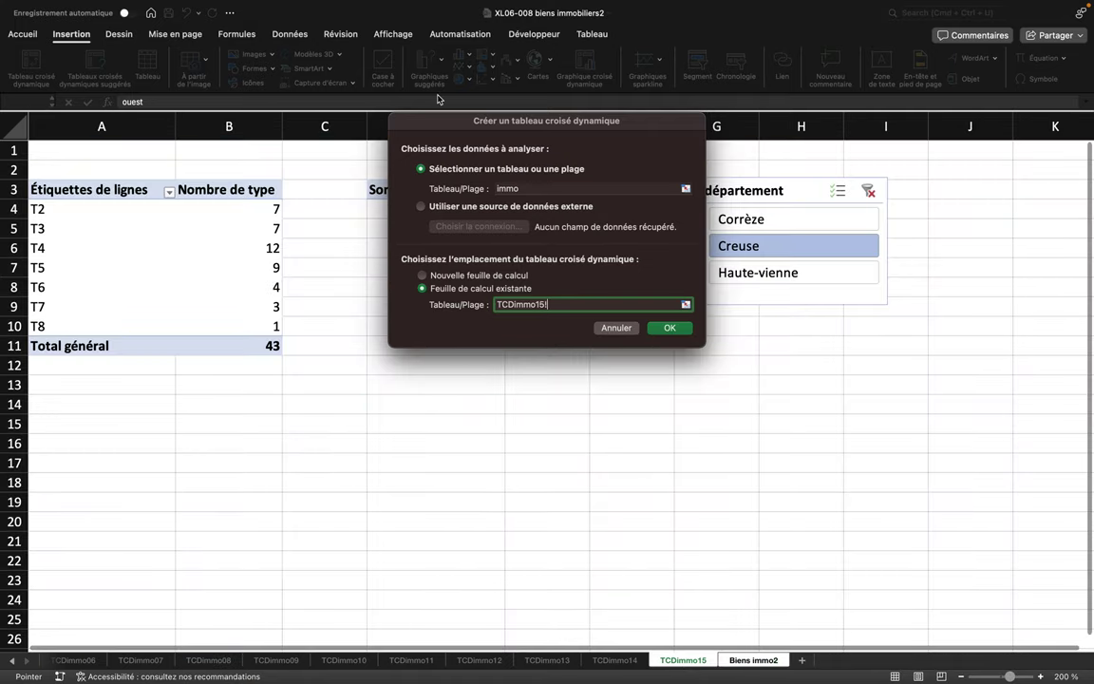
left_click_drag(441, 123, 634, 149)
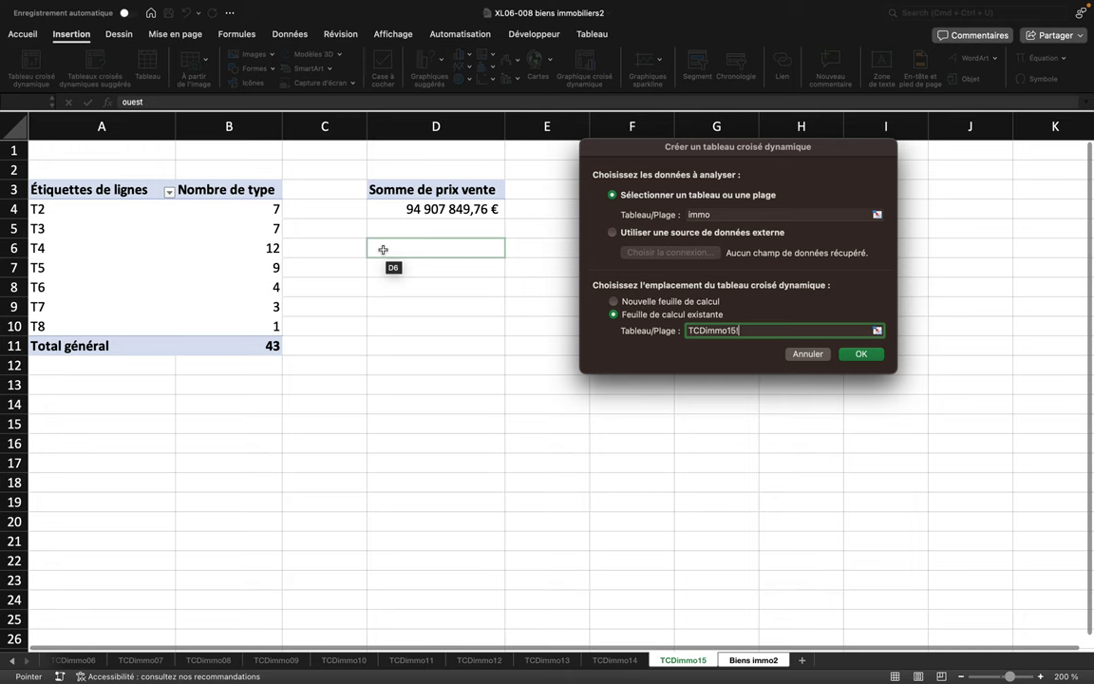
left_click(383, 250)
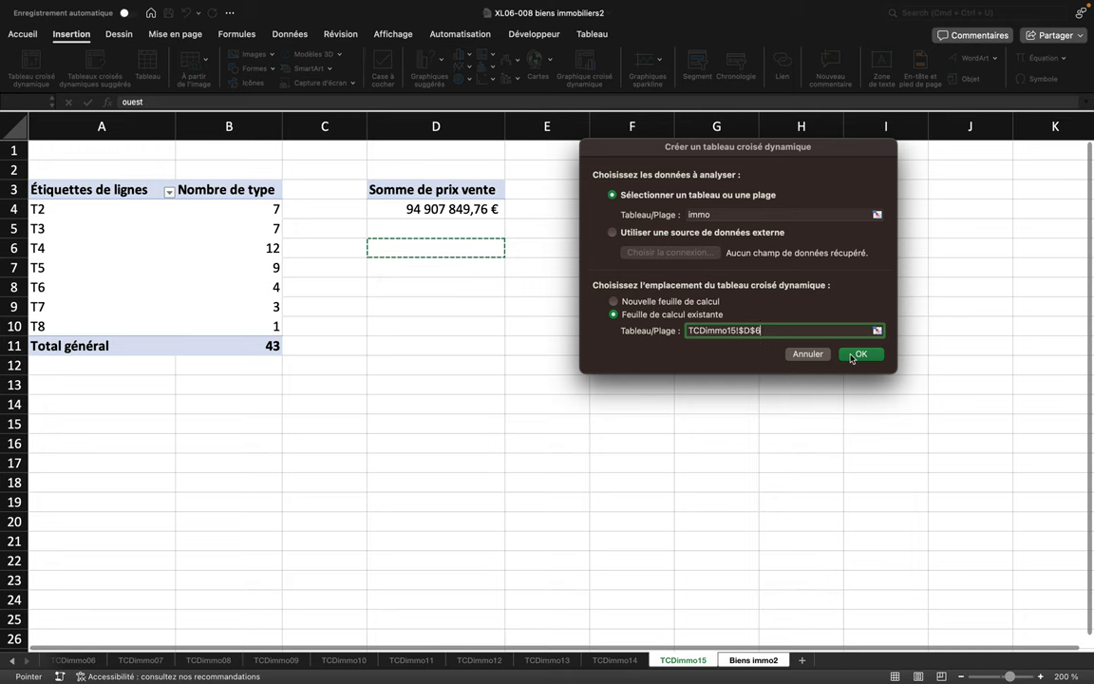
left_click(853, 354)
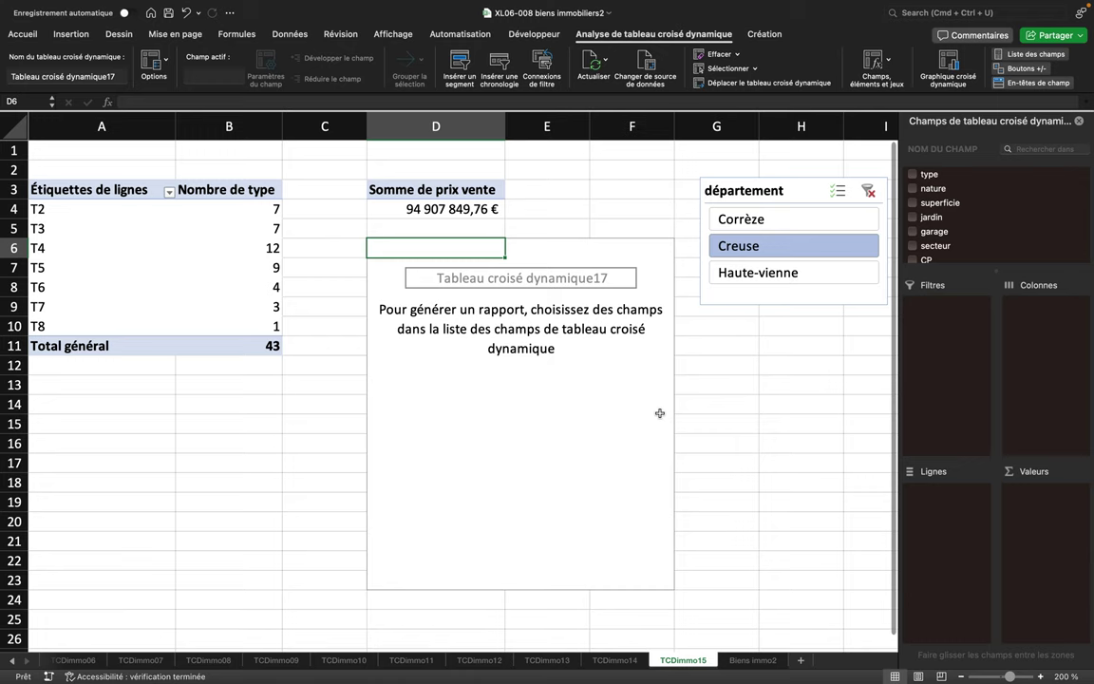
Change the D3 header from Somme de prix vente to CA and start adding superficie to the new pivot
left_click(434, 192)
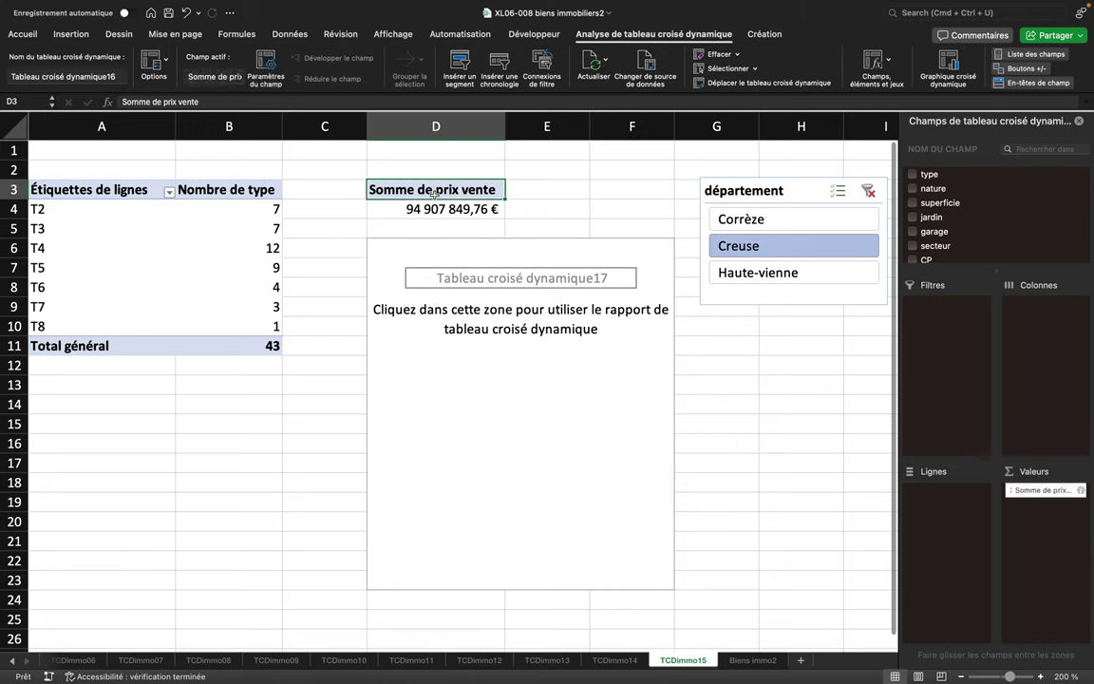
type("CA")
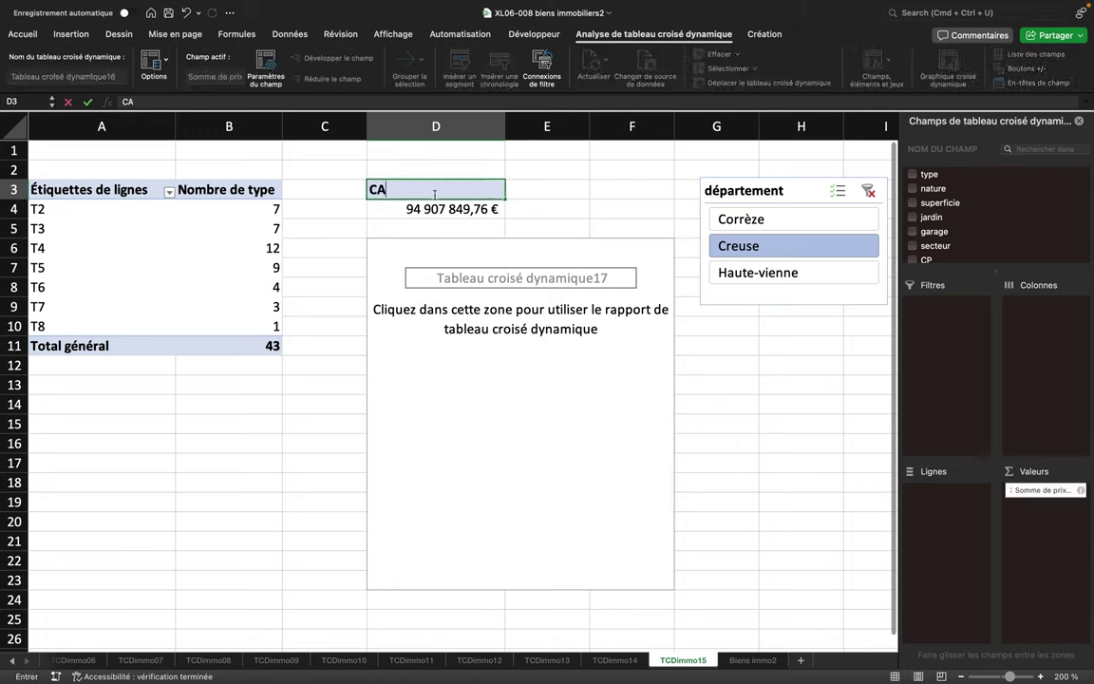
key("Return")
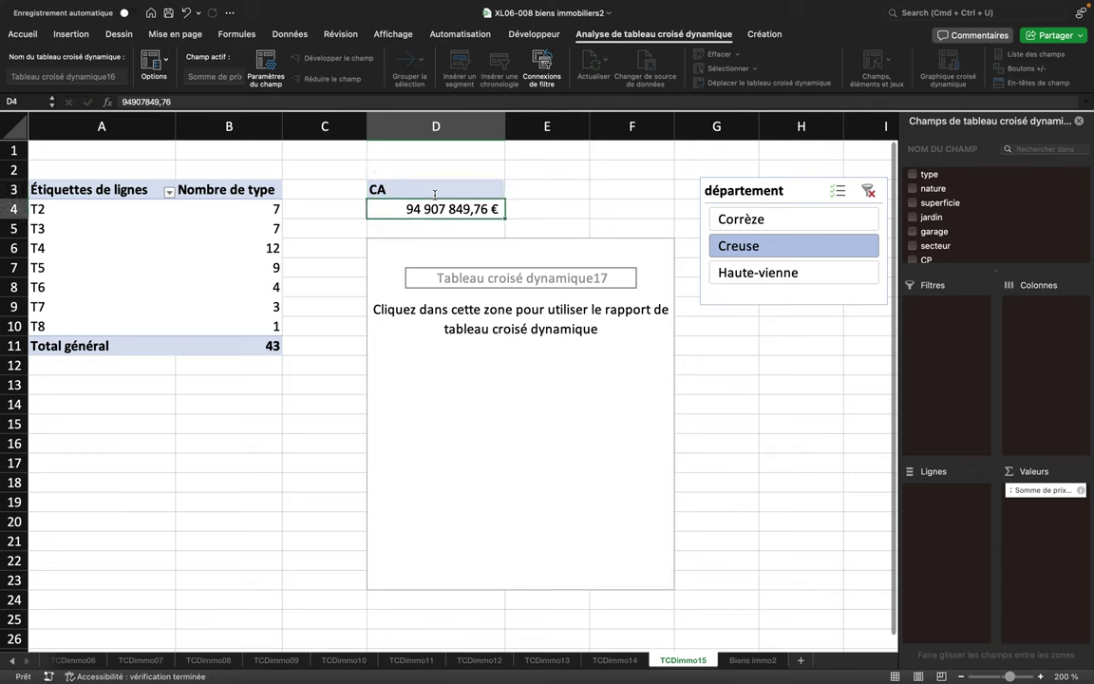
left_click(460, 330)
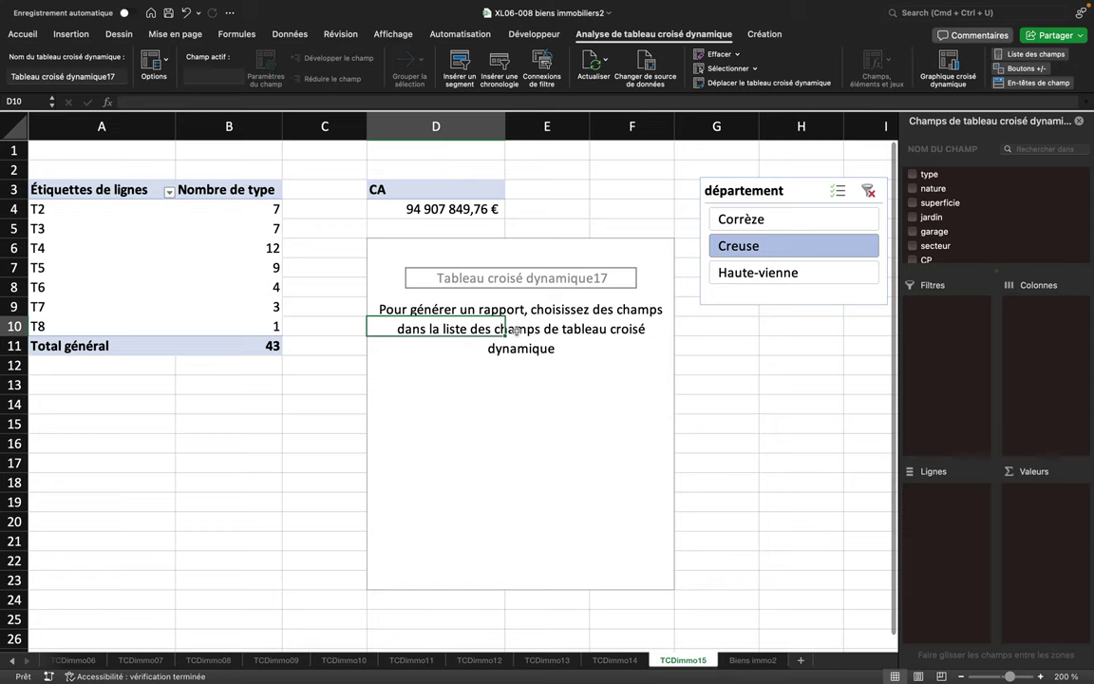
left_click_drag(928, 204, 1041, 486)
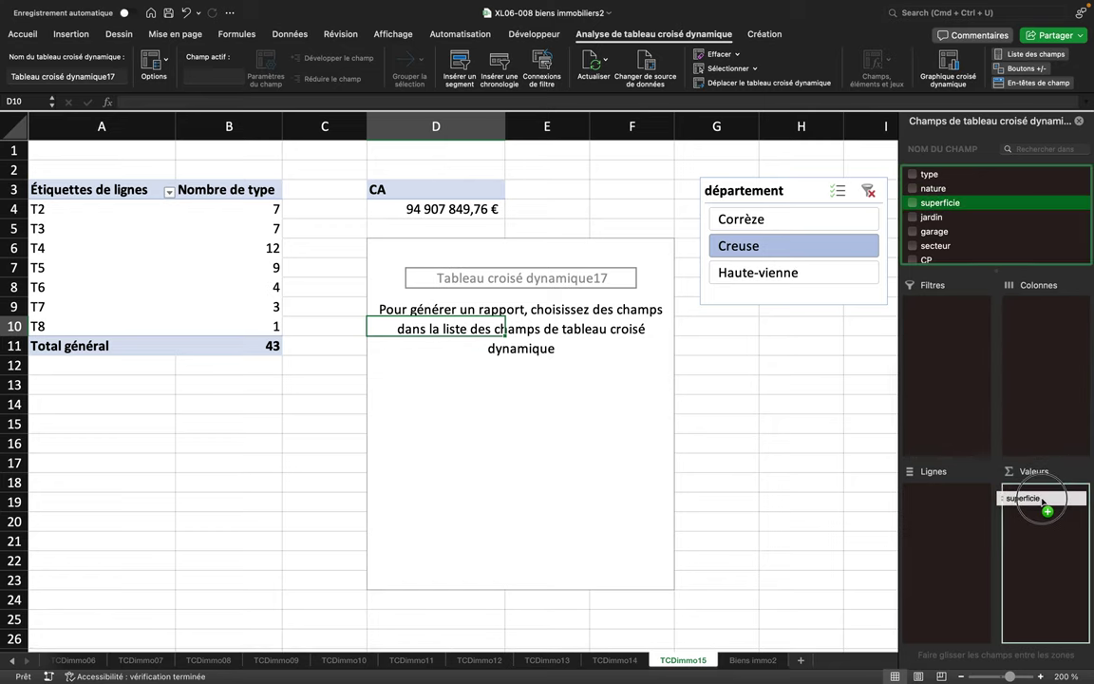
Summarize superficie as Moyenne (119,38) in the new pivot and title it Superficie moy
left_click_drag(1042, 484, 1031, 492)
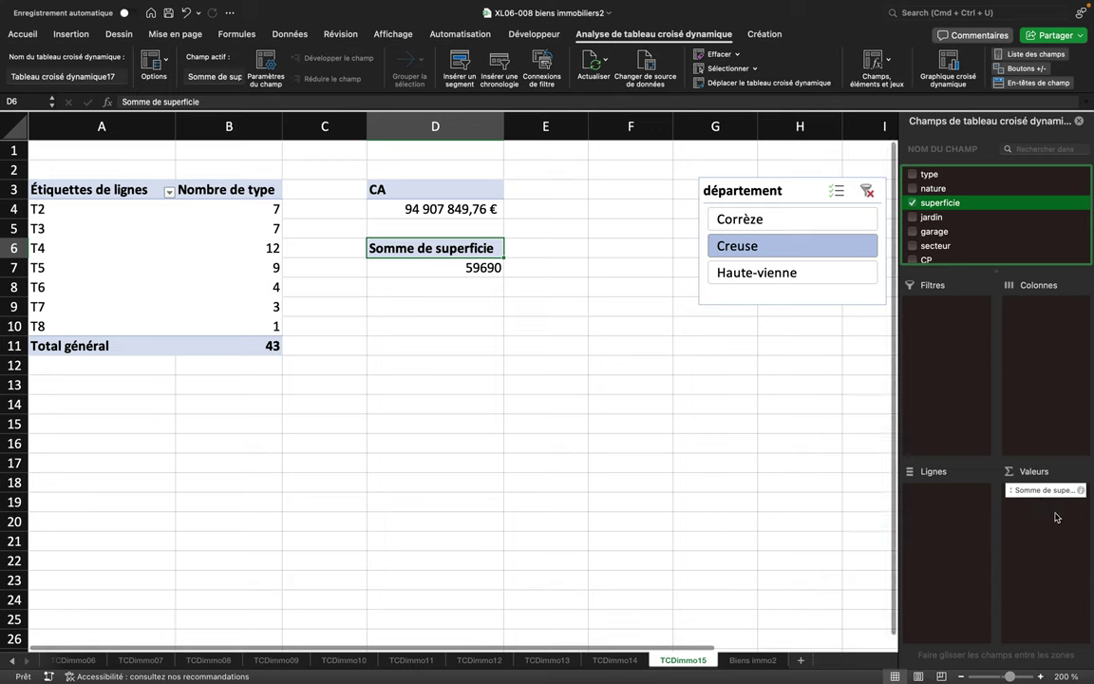
left_click(1052, 494)
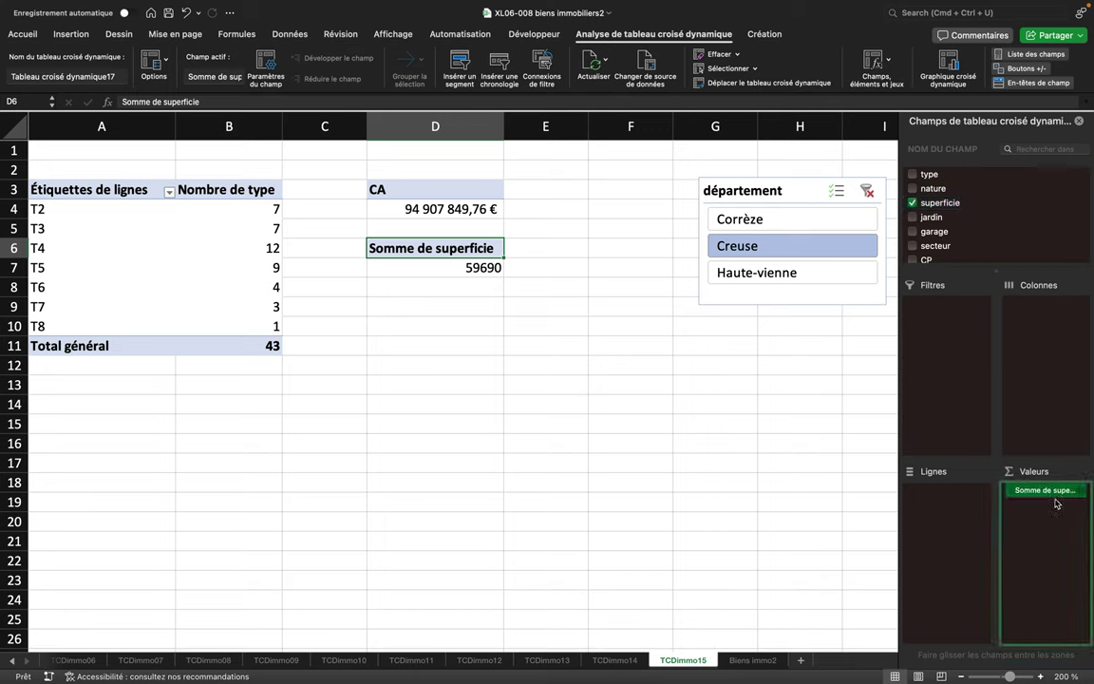
right_click(1051, 496)
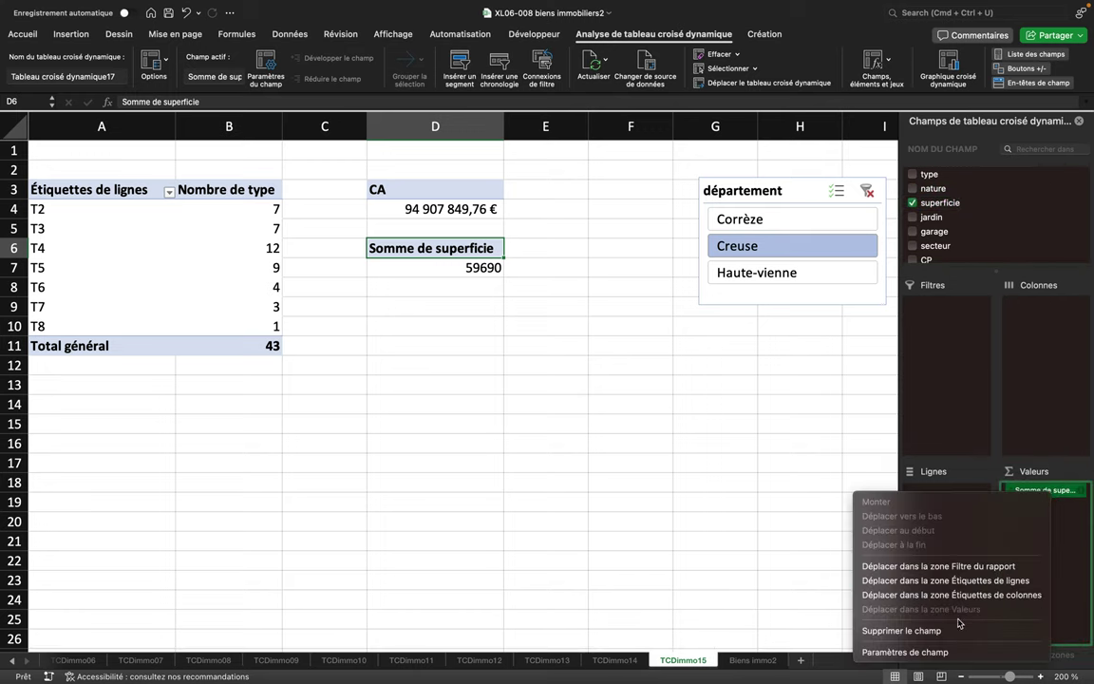
left_click(905, 652)
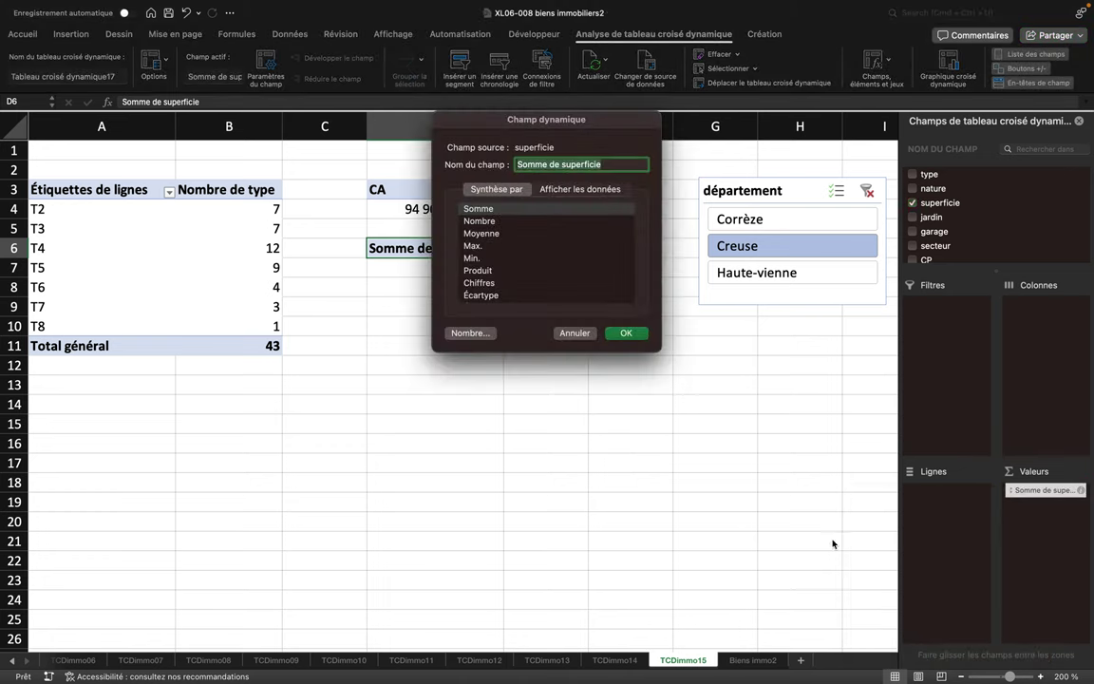
left_click(485, 234)
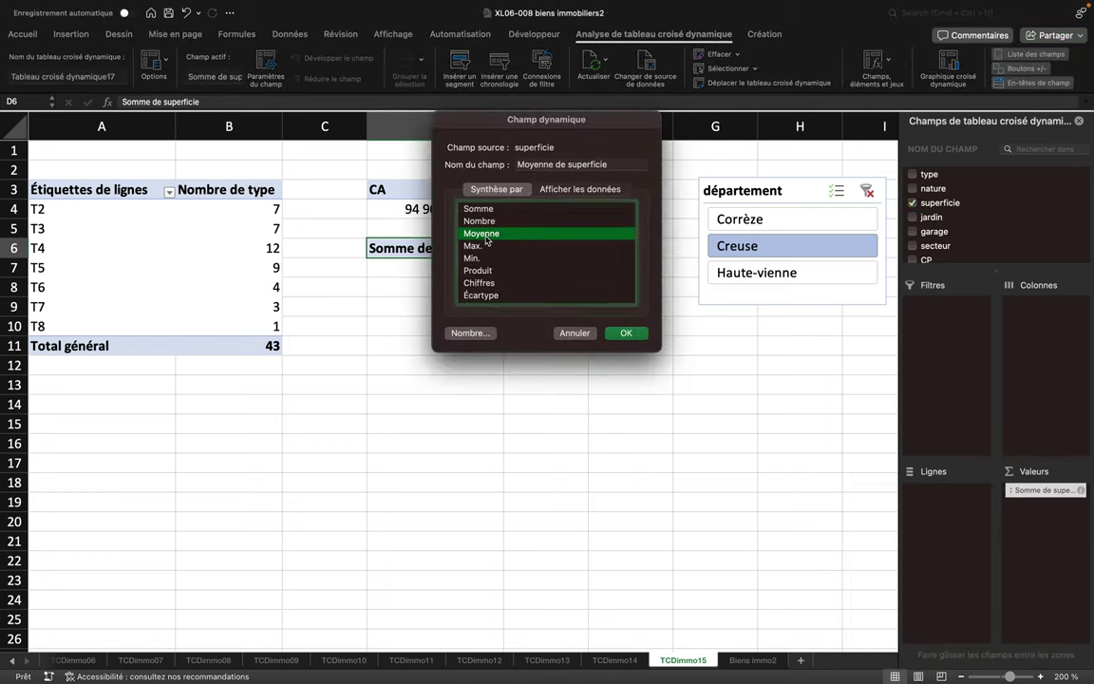
left_click(626, 333)
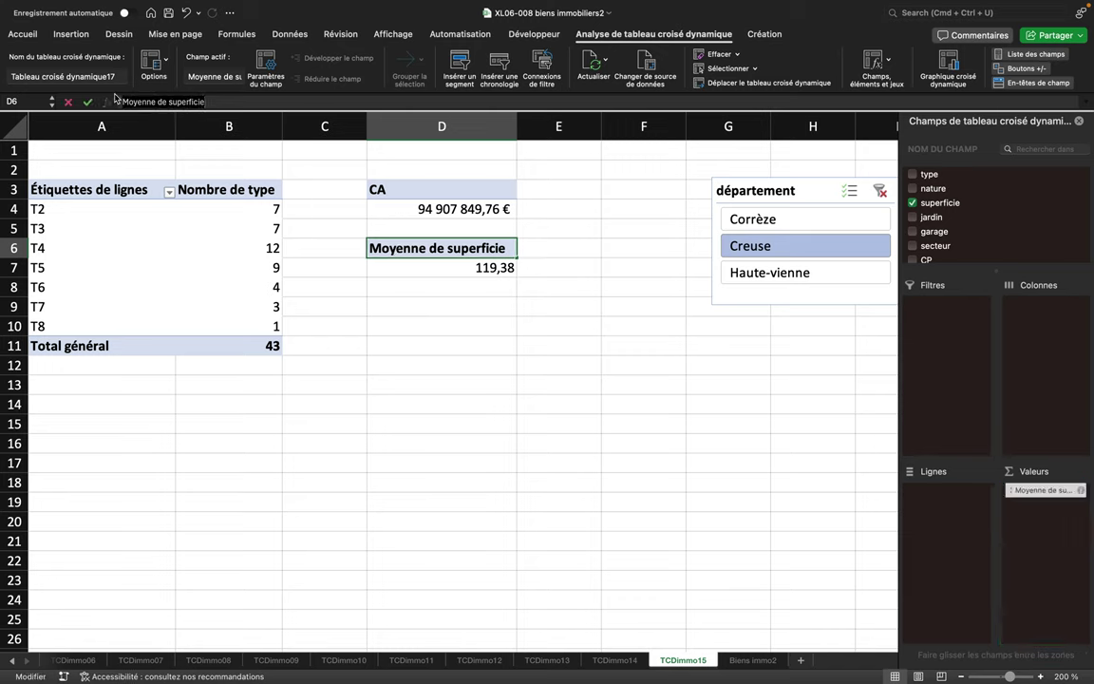
type("Superficie moy")
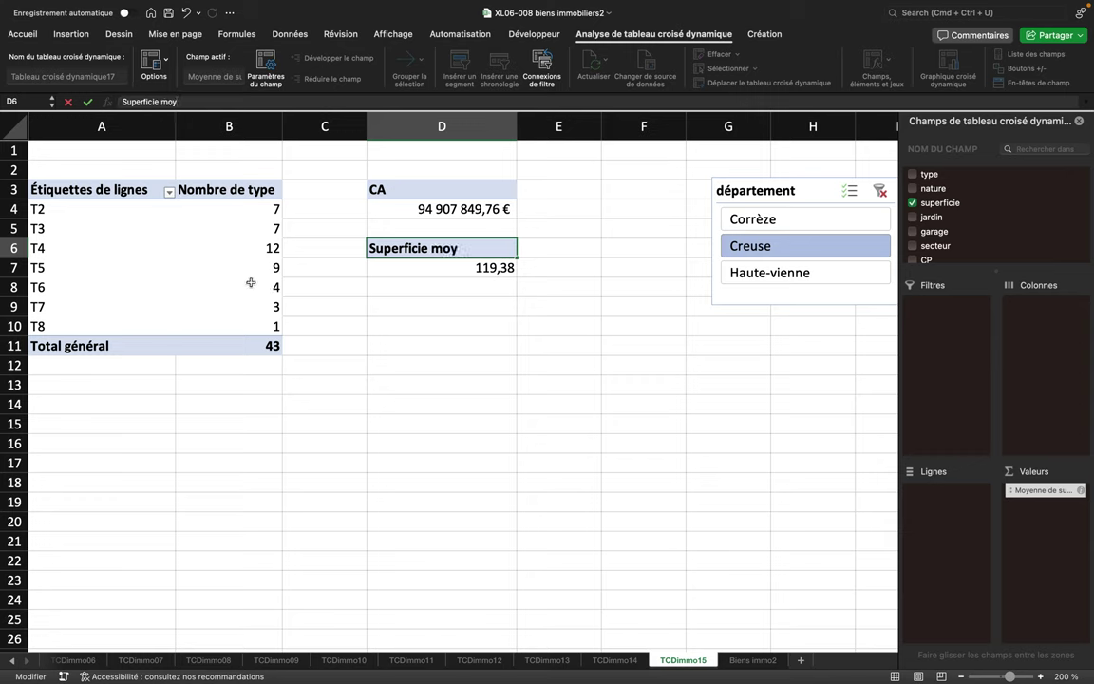
key("Return")
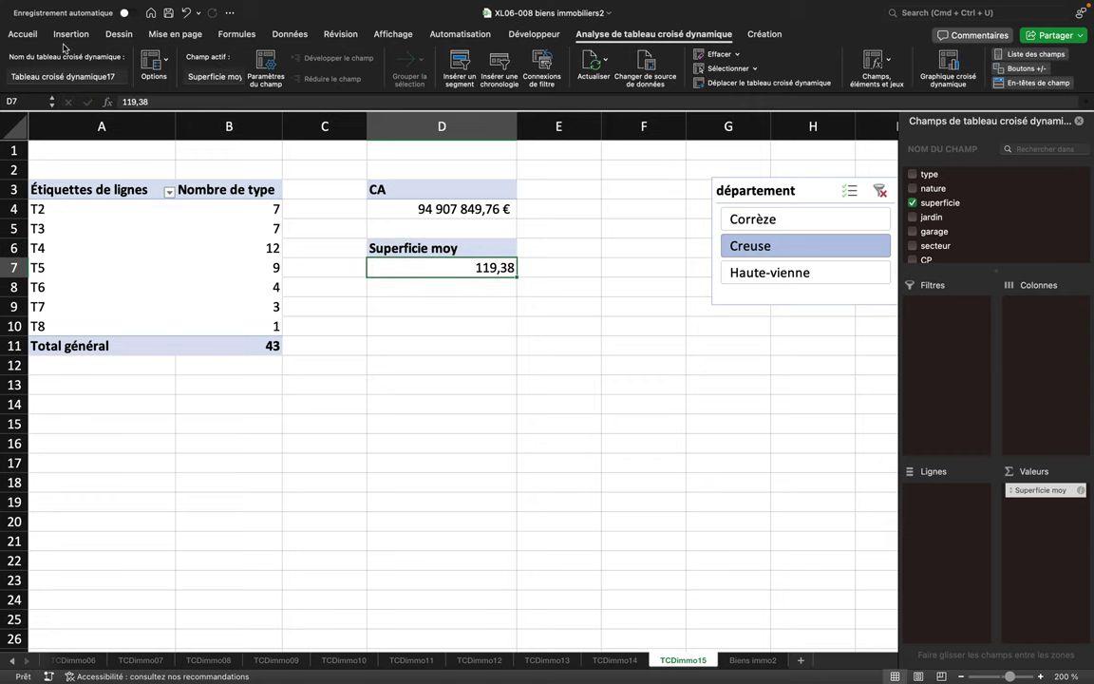
Apply the custom number format 0" m2" so the average reads 119 m2
left_click(22, 34)
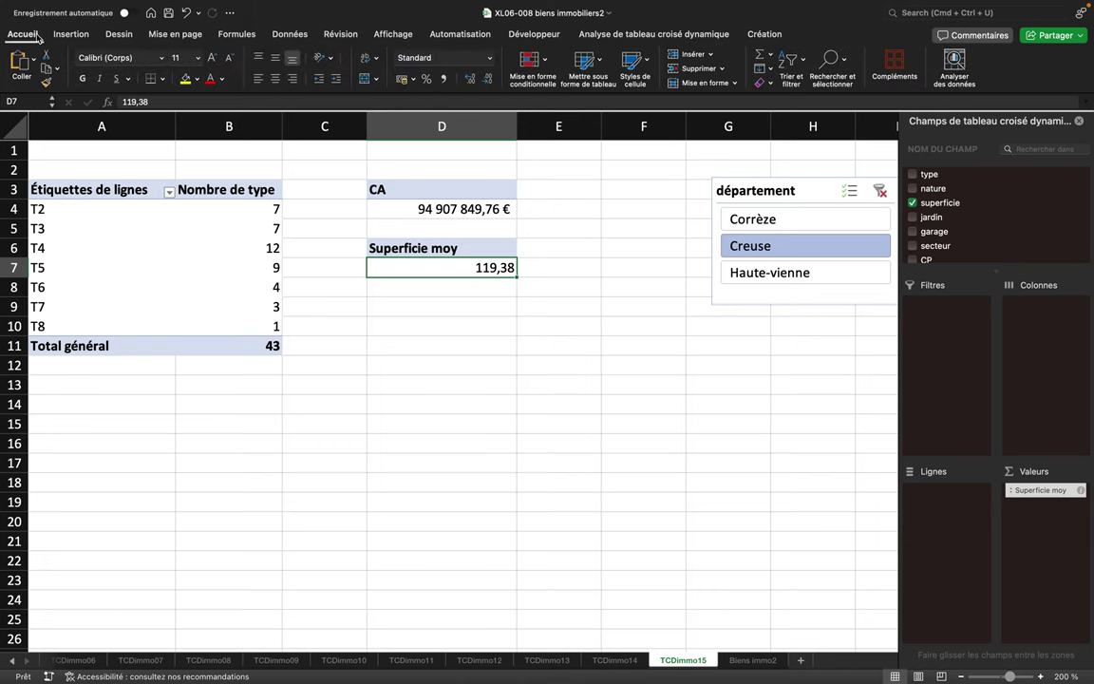
left_click(443, 57)
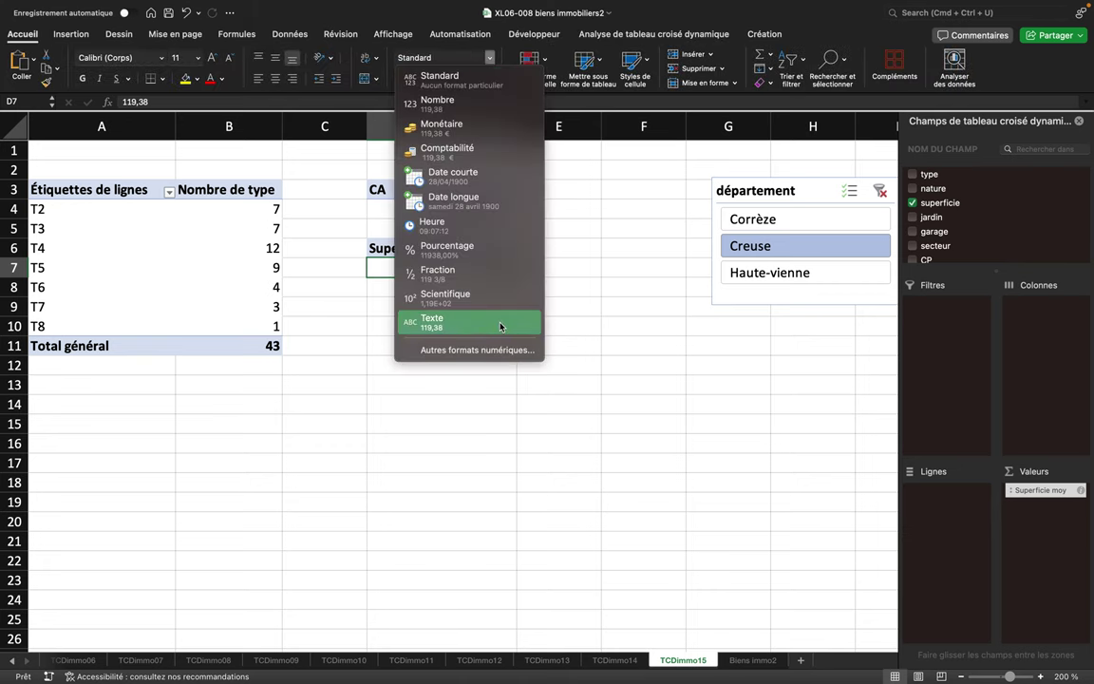
left_click(478, 349)
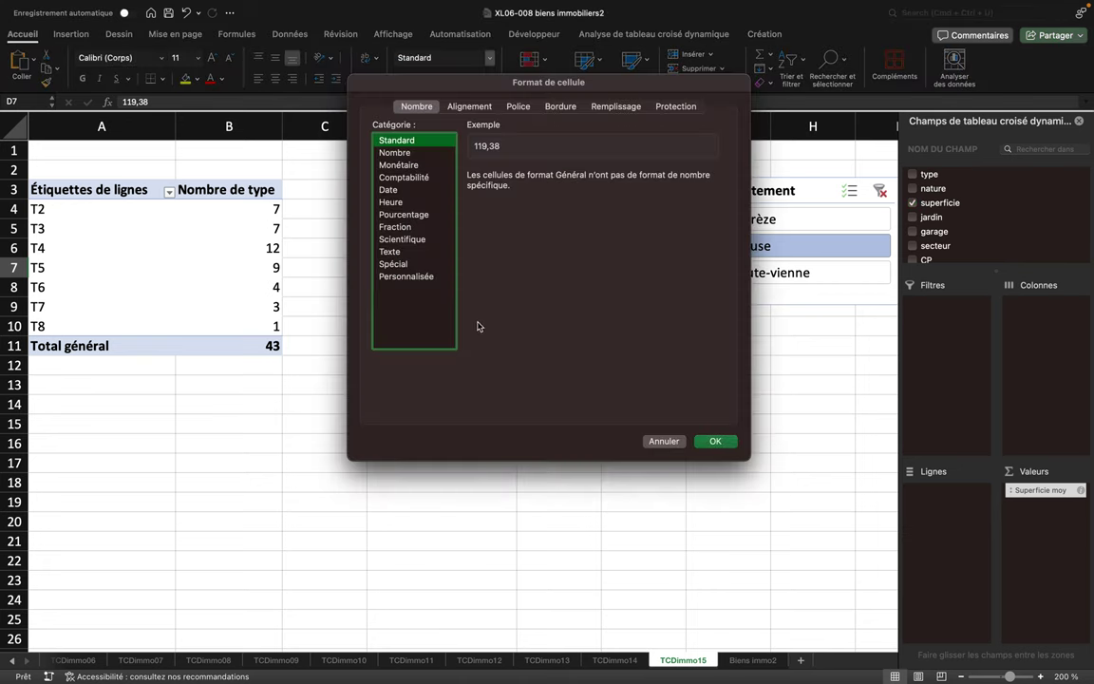
left_click(406, 276)
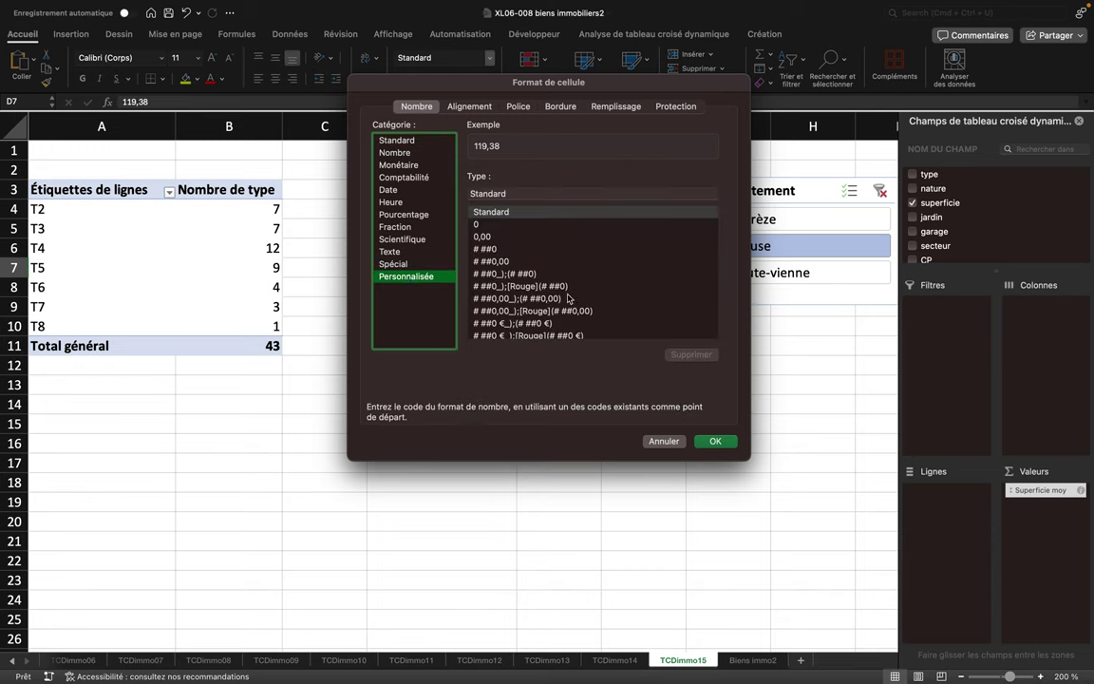
scroll(619, 275, "down", 5)
scroll(684, 277, "down", 5)
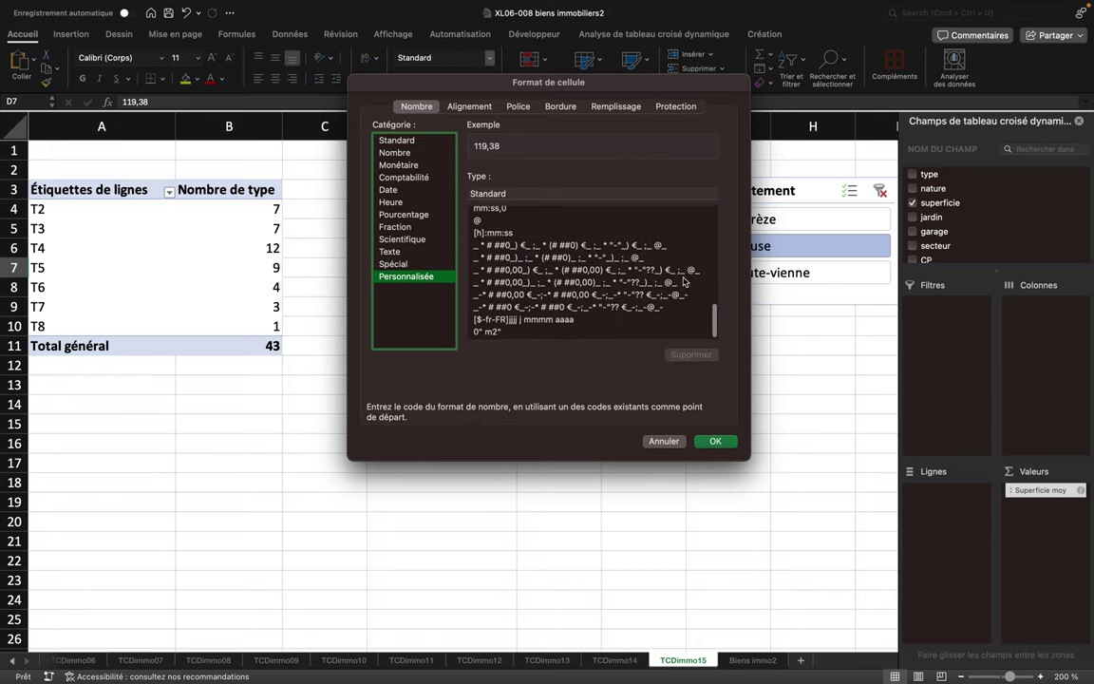
left_click(490, 332)
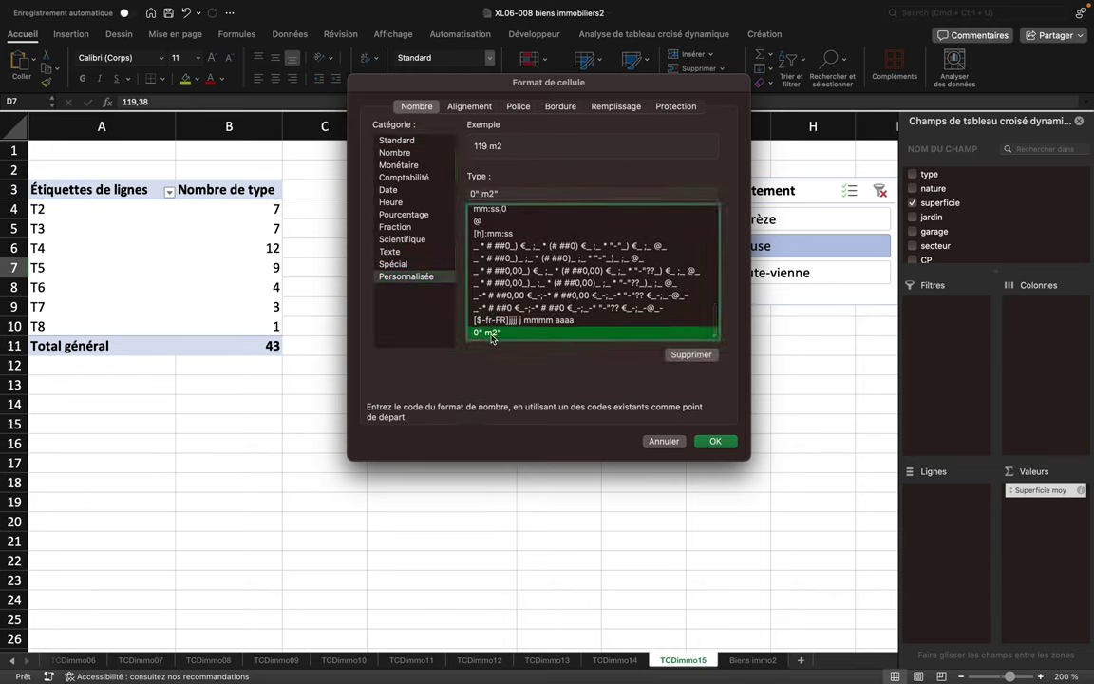
left_click(714, 441)
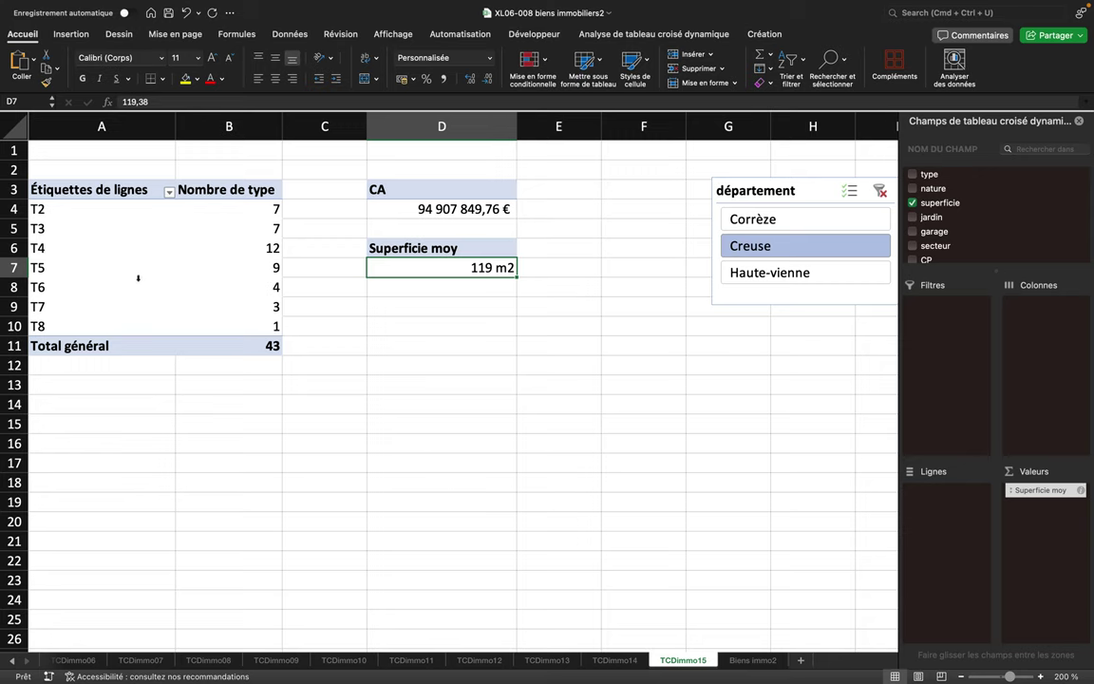
Retitle the type pivot's headers Type de biens and Nb de biens, then show the pivot analysis tools
left_click(79, 190)
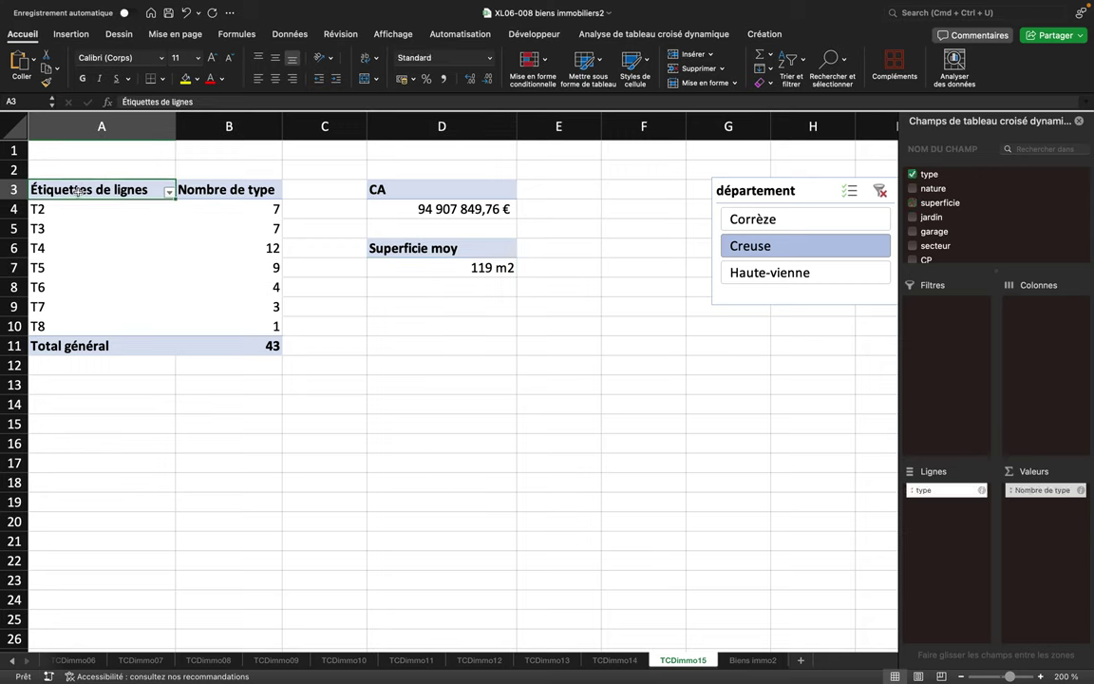
type("T")
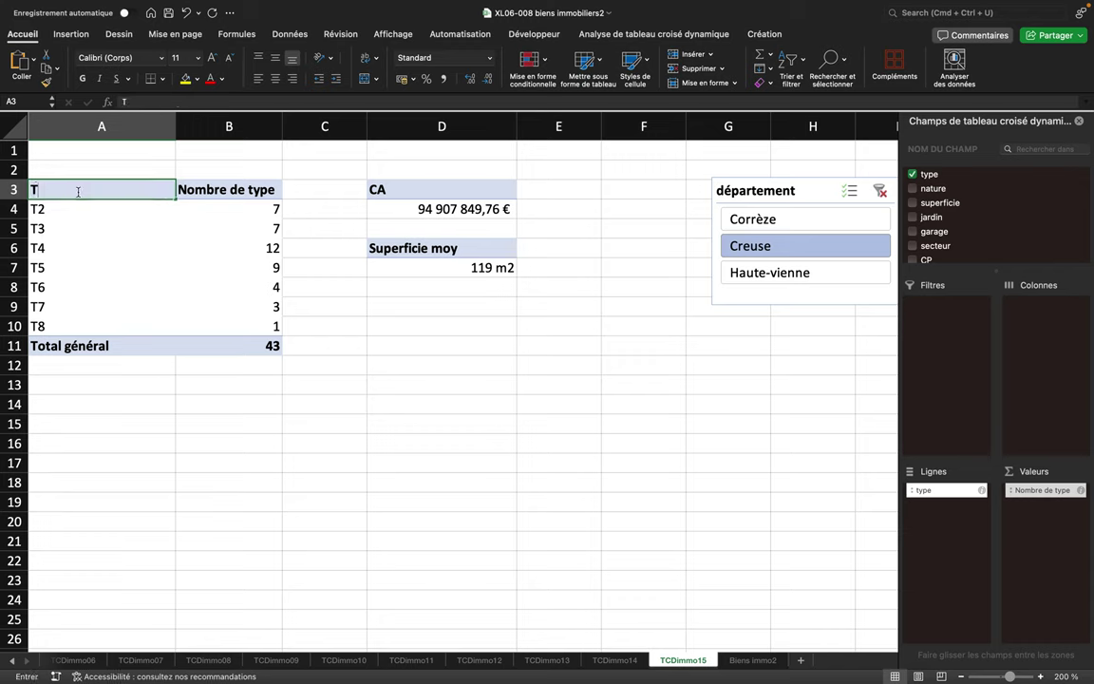
type("ype de biens")
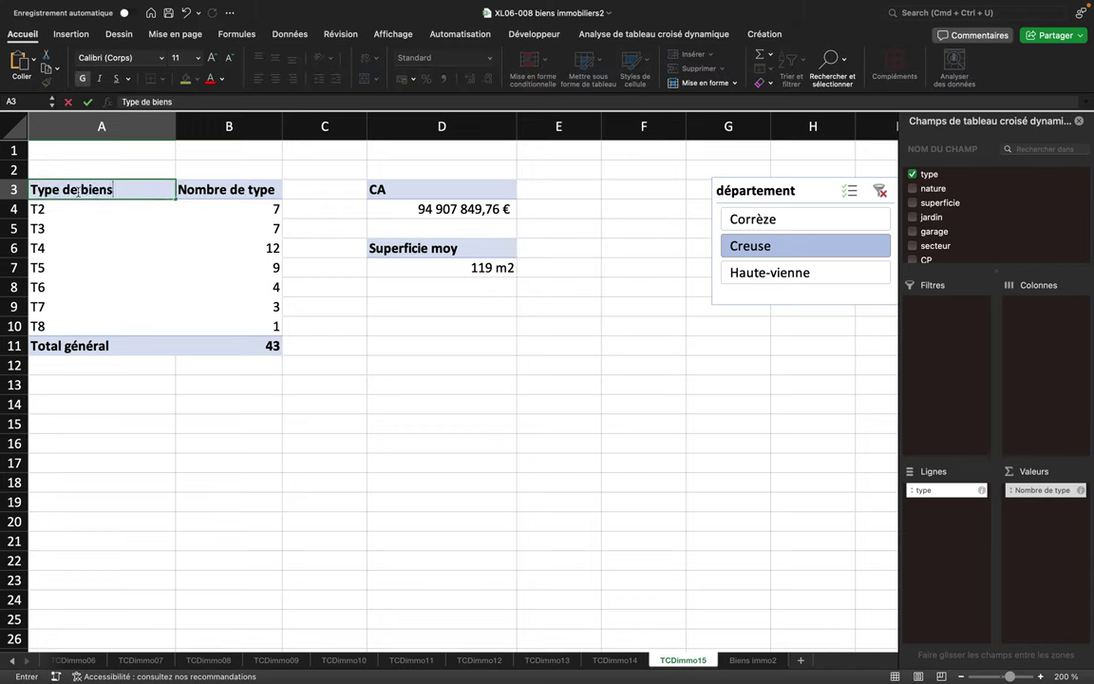
left_click(187, 191)
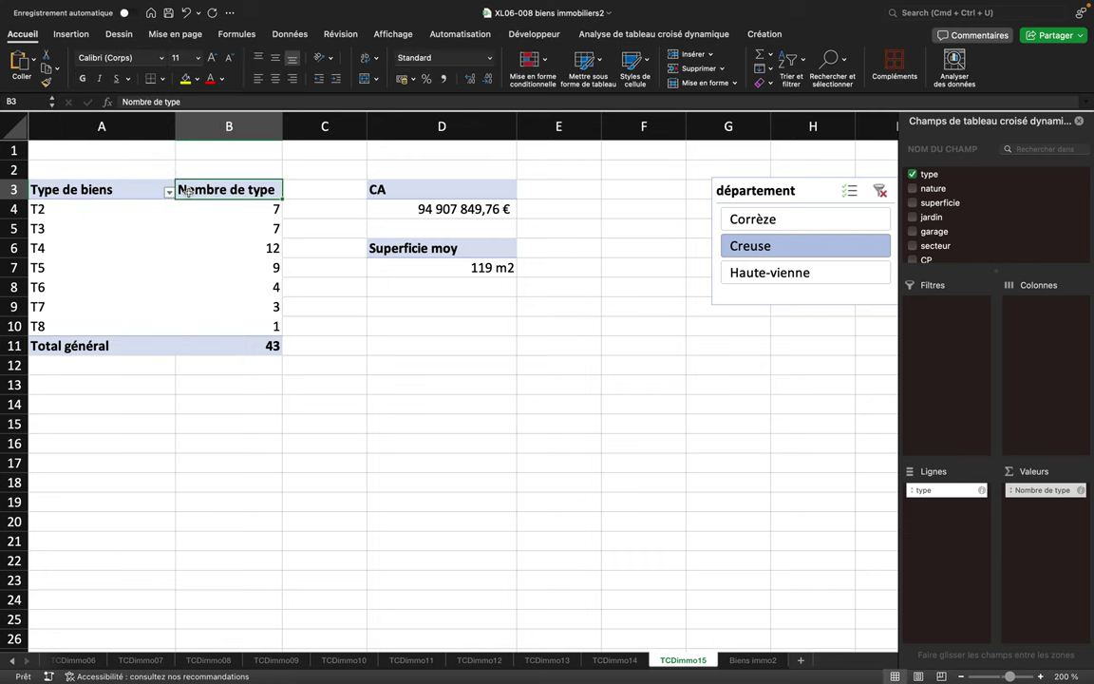
type("Nb de")
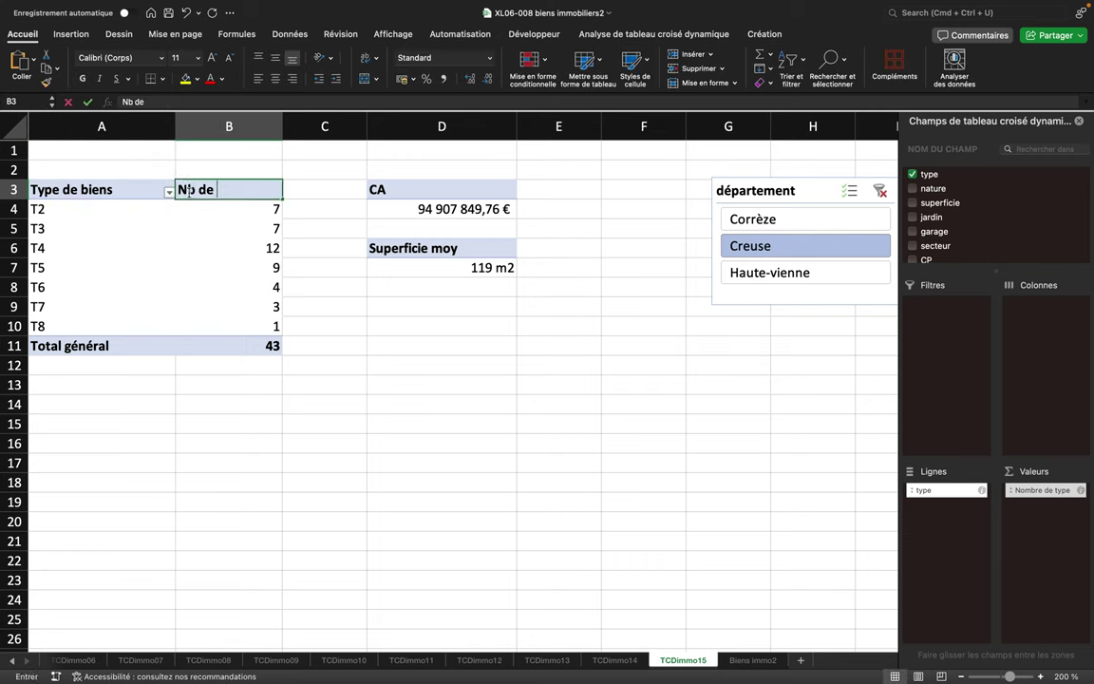
type(" biens")
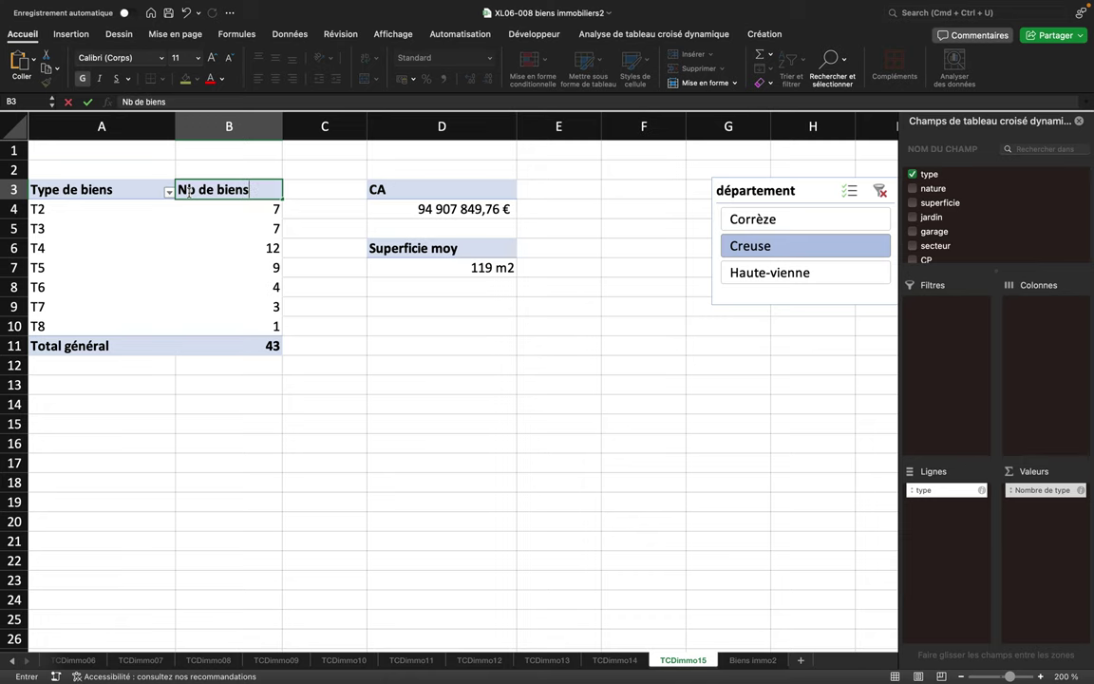
left_click(368, 371)
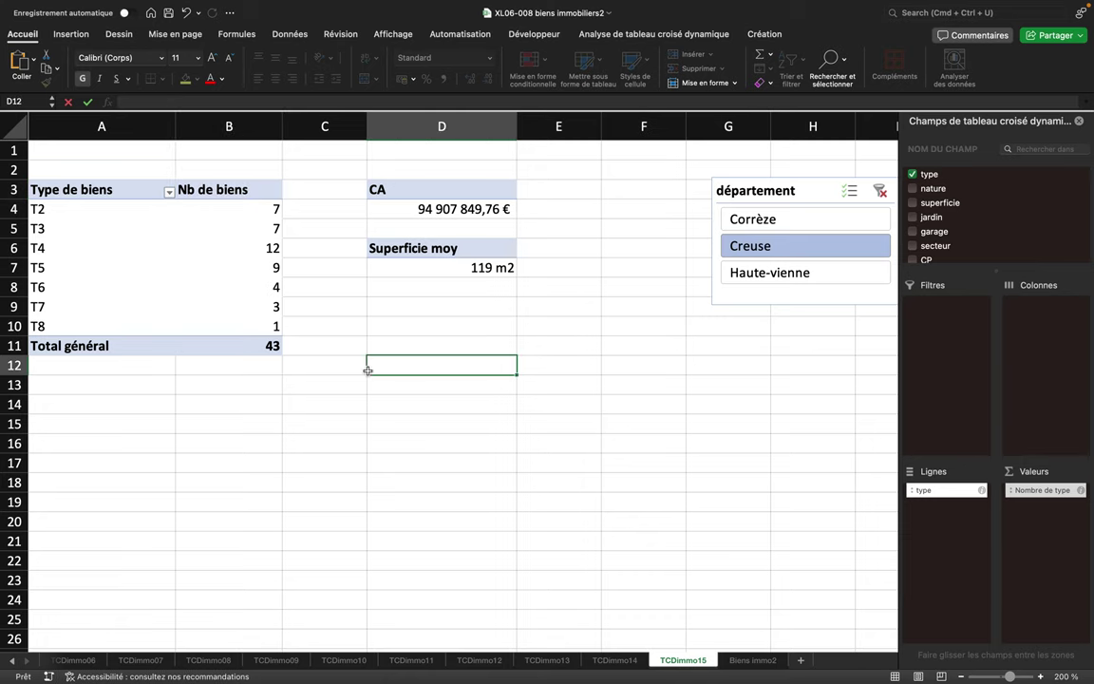
left_click(54, 248)
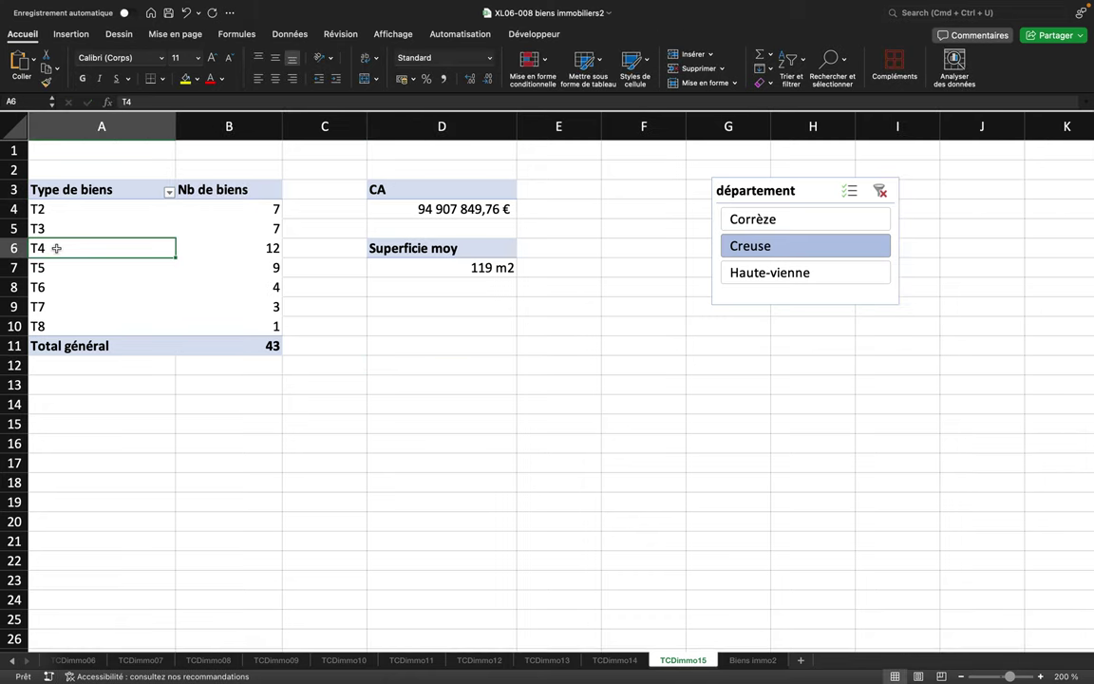
left_click(609, 35)
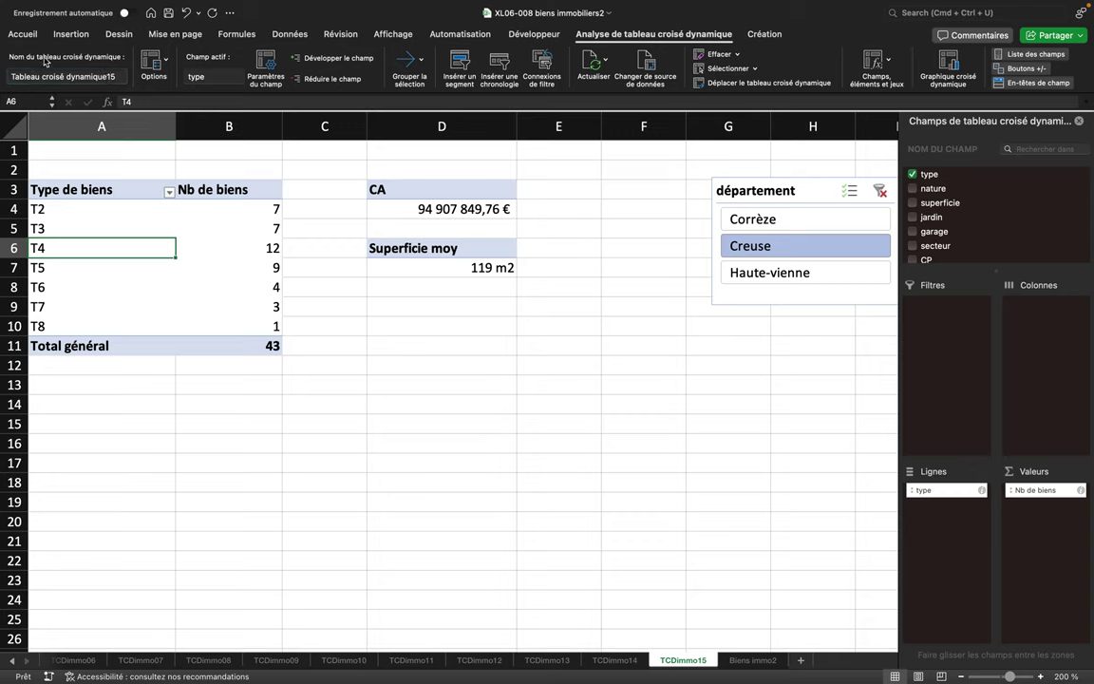
Name the type-count pivot table nbpartype
left_click(88, 78)
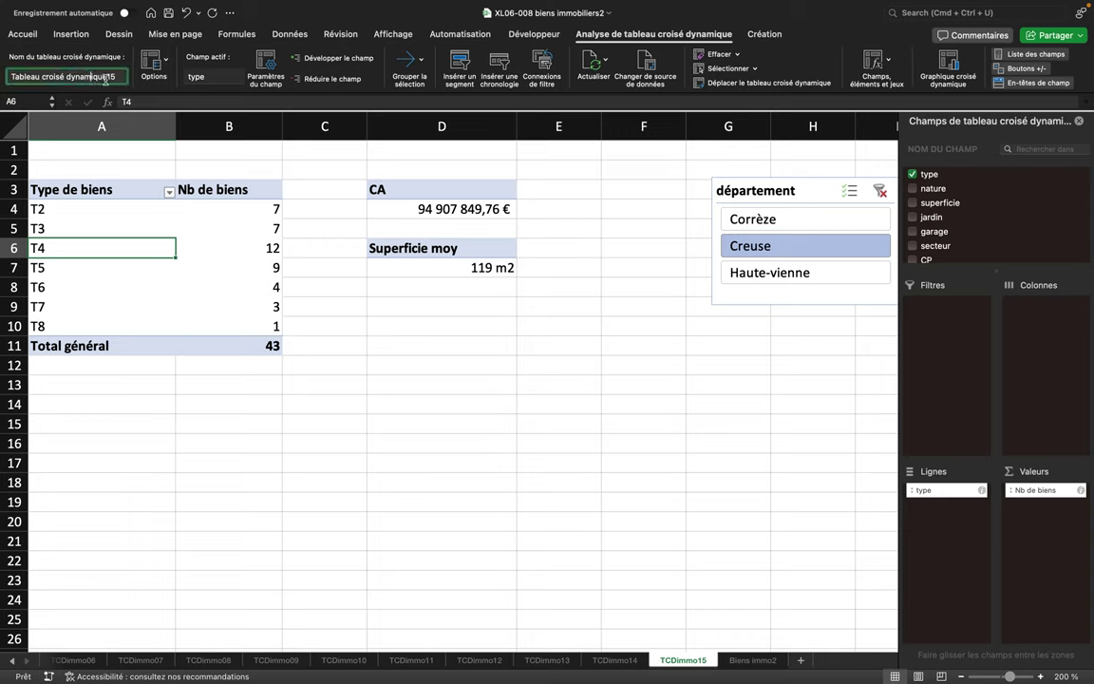
left_click_drag(116, 76, 9, 81)
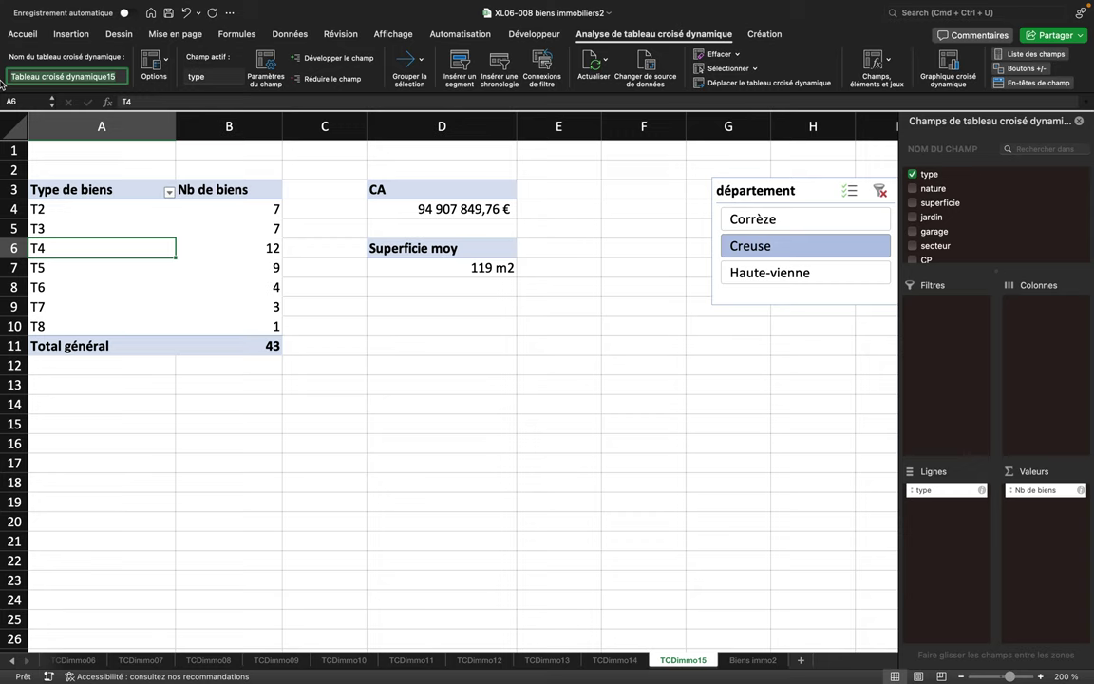
type("nbpartype")
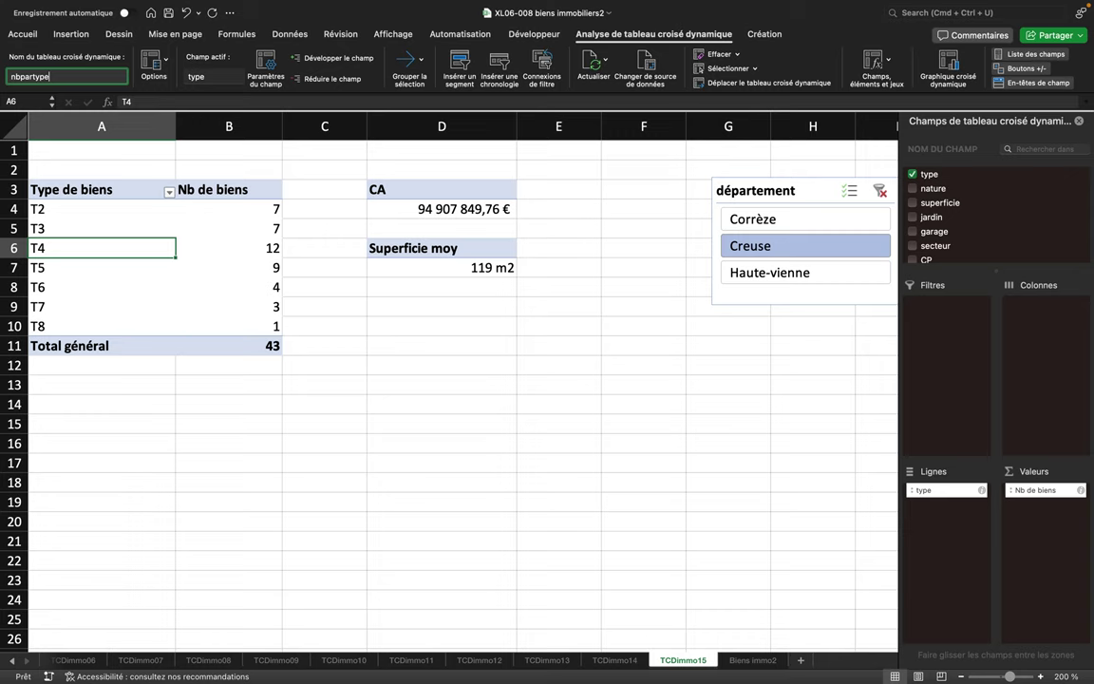
key("Return")
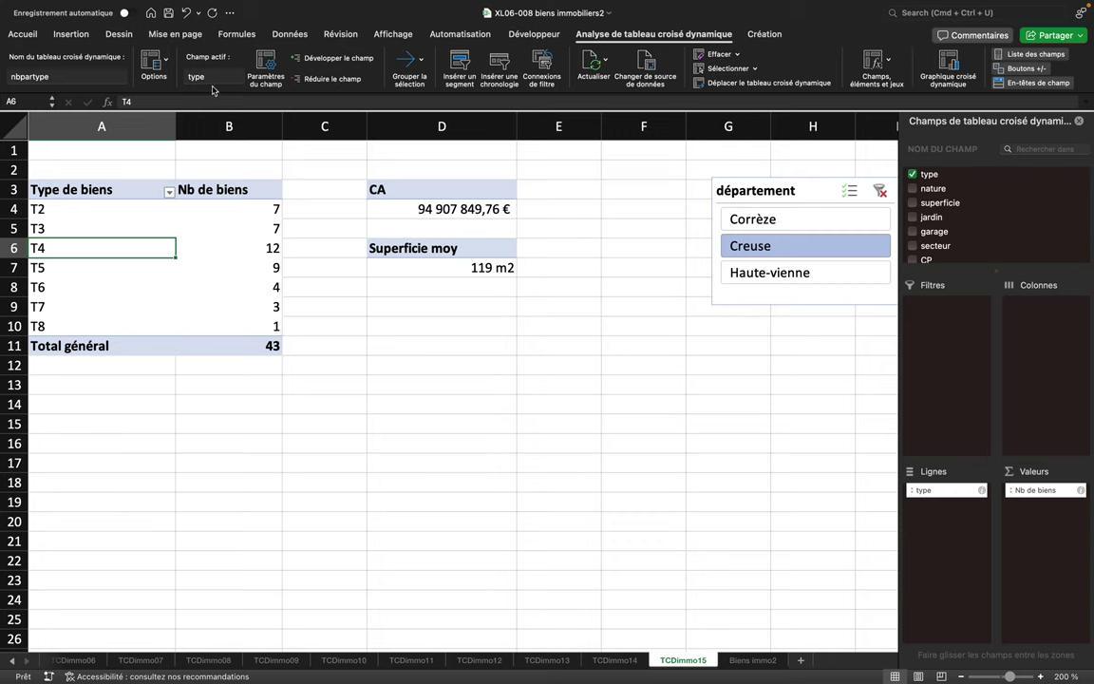
Name the CA pivot table ca, correcting a mistaken name
left_click(419, 205)
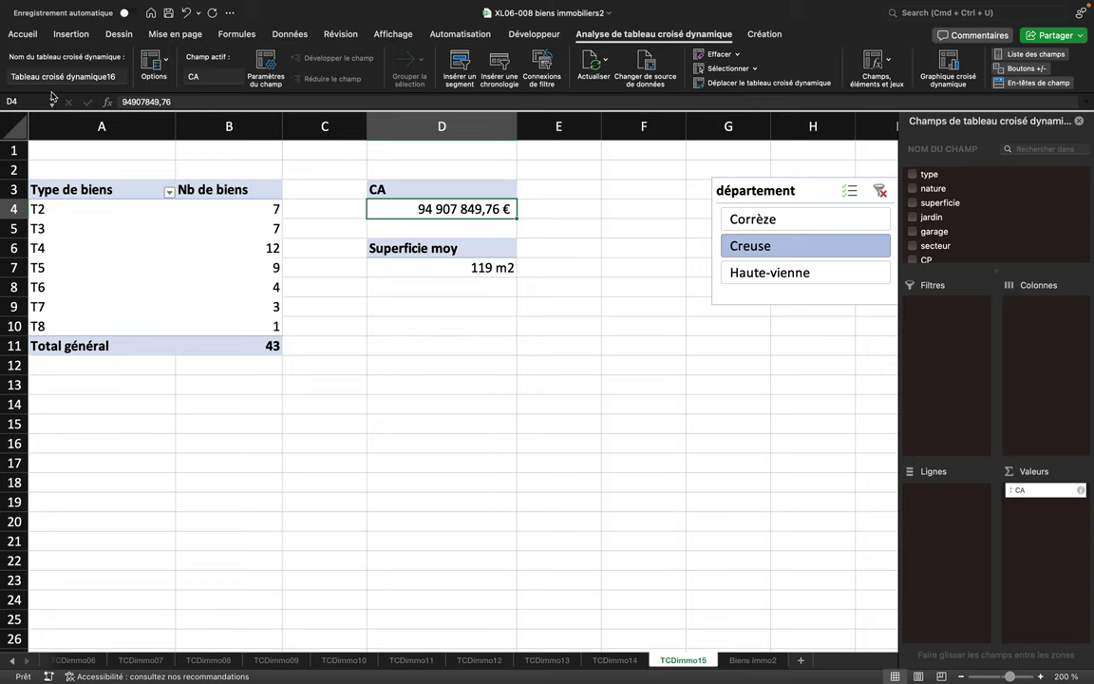
left_click(116, 77)
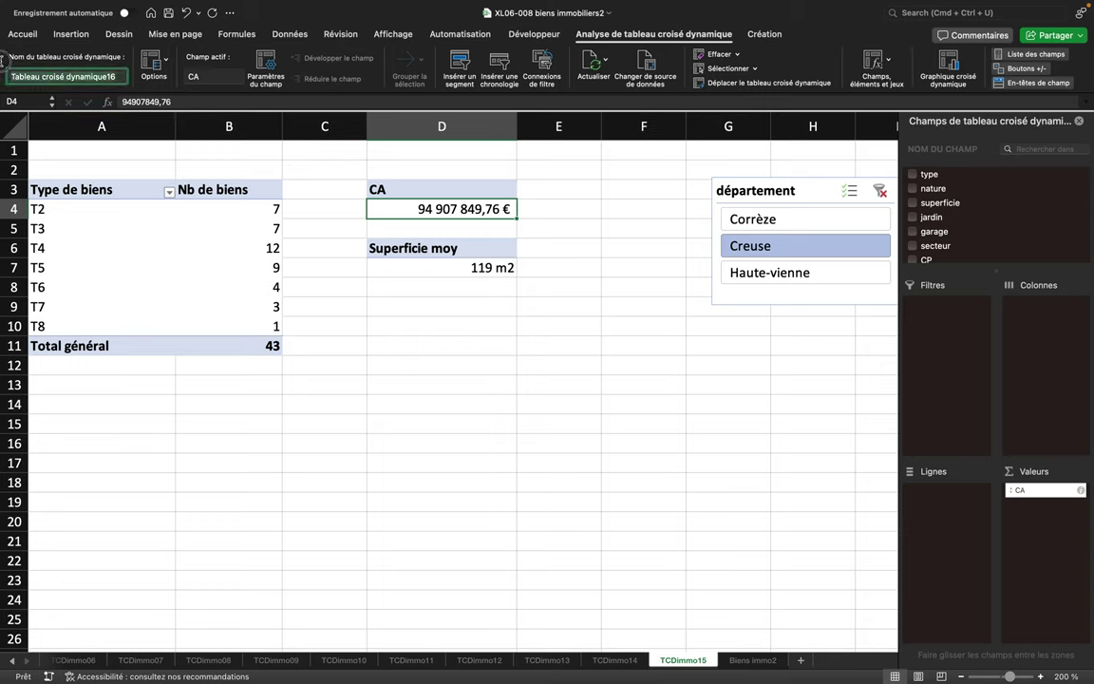
type("superficie")
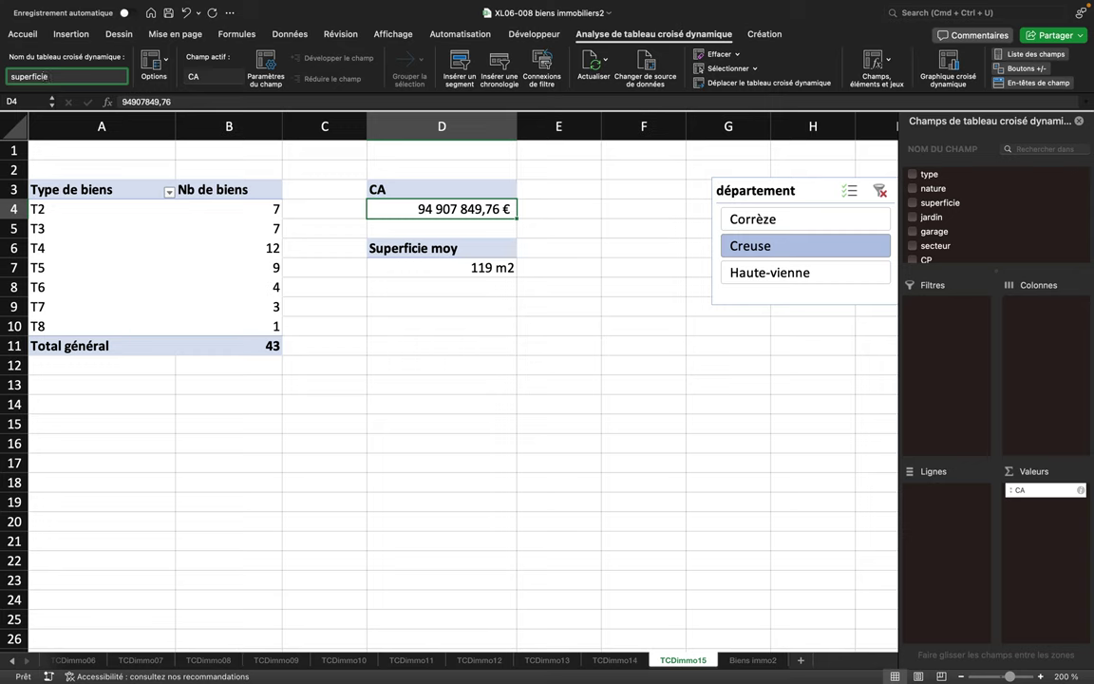
type("moy")
key("Return")
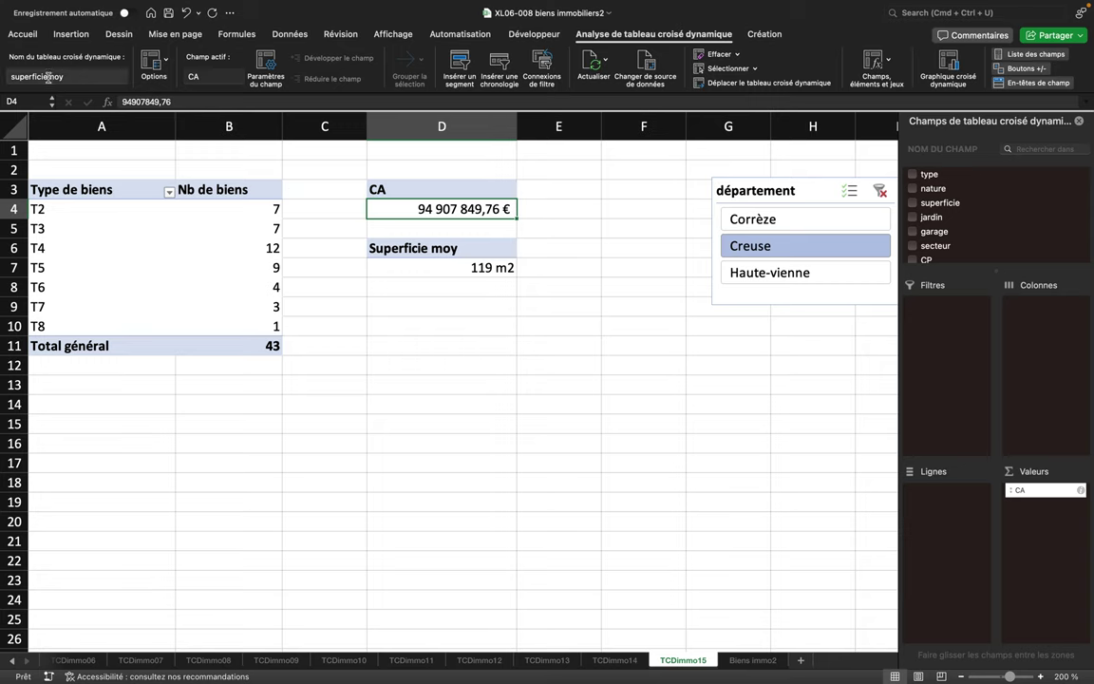
left_click(8, 76)
type("ca")
key("Return")
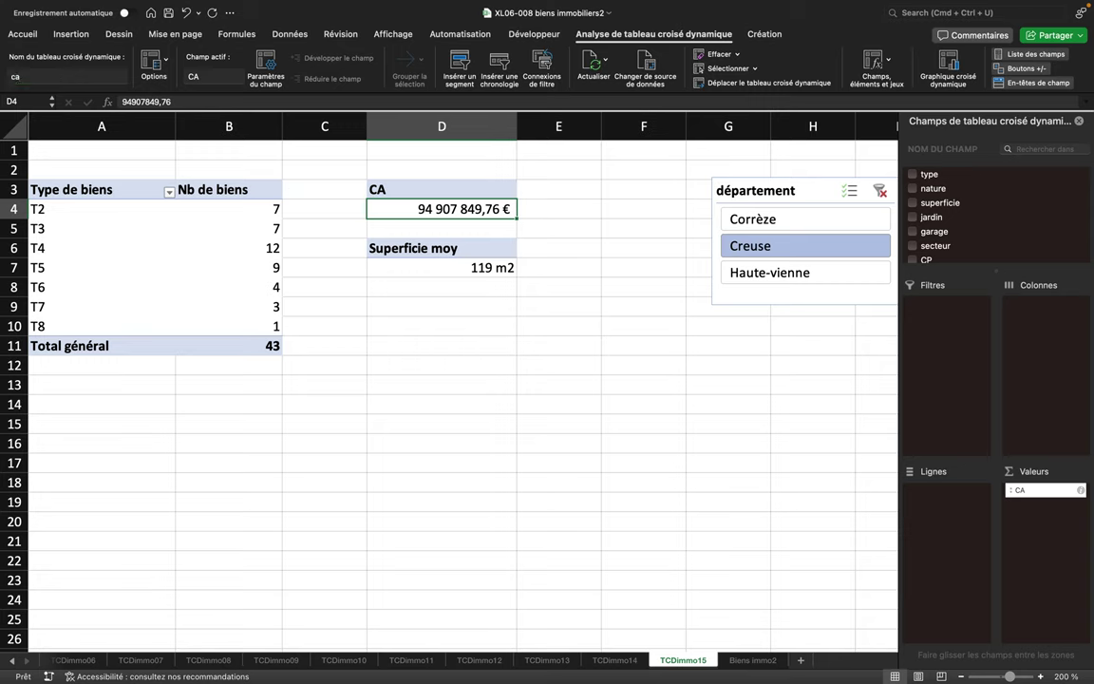
Name the Superficie moy pivot superficiemoy and move the département slicer left beside the pivots
left_click(388, 268)
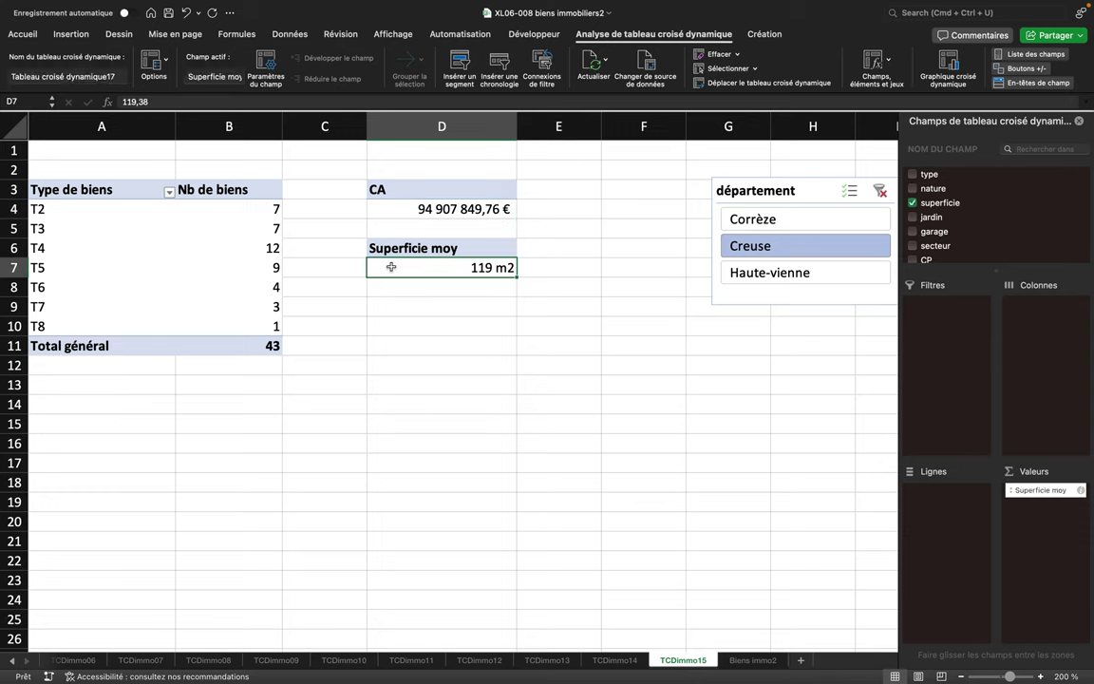
left_click(119, 76)
type("superfivie")
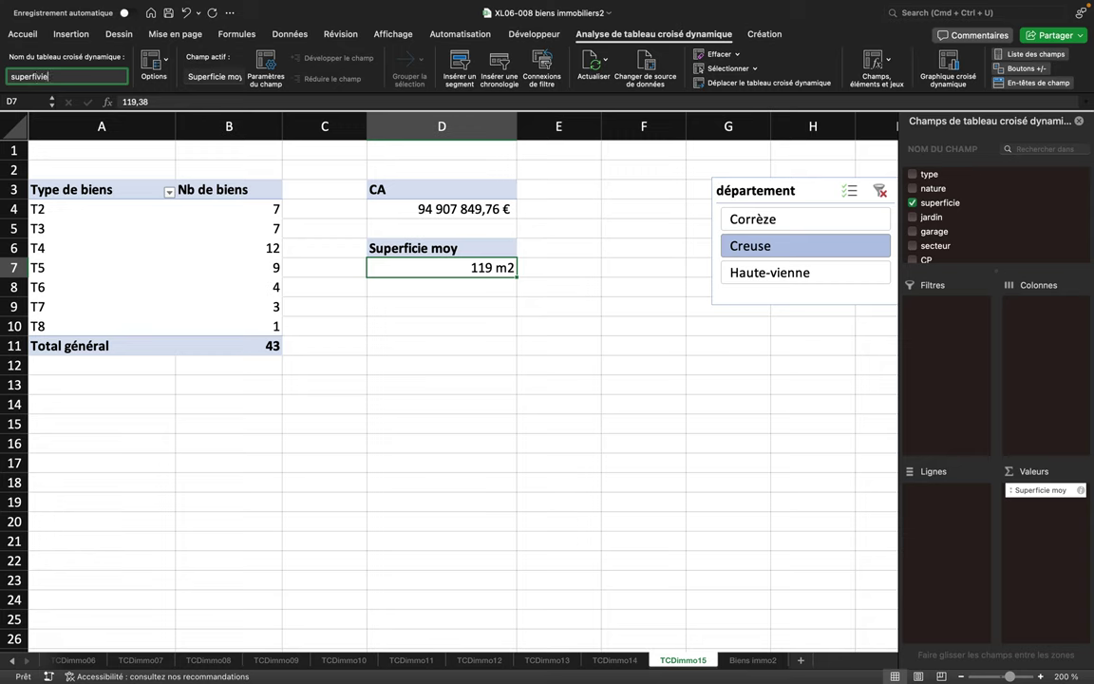
key("BackSpace")
key("BackSpace")
key("BackSpace")
type("ciemoy")
key("Return")
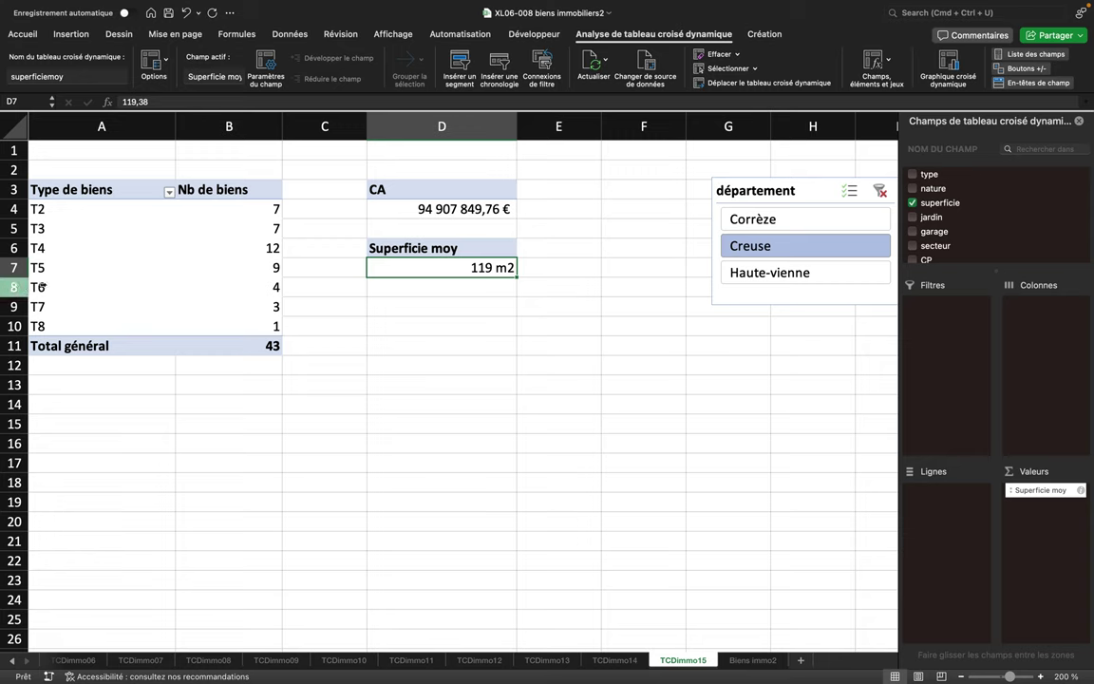
mouse_move(739, 190)
left_mouse_down()
mouse_move(588, 190)
mouse_move(630, 191)
left_mouse_up()
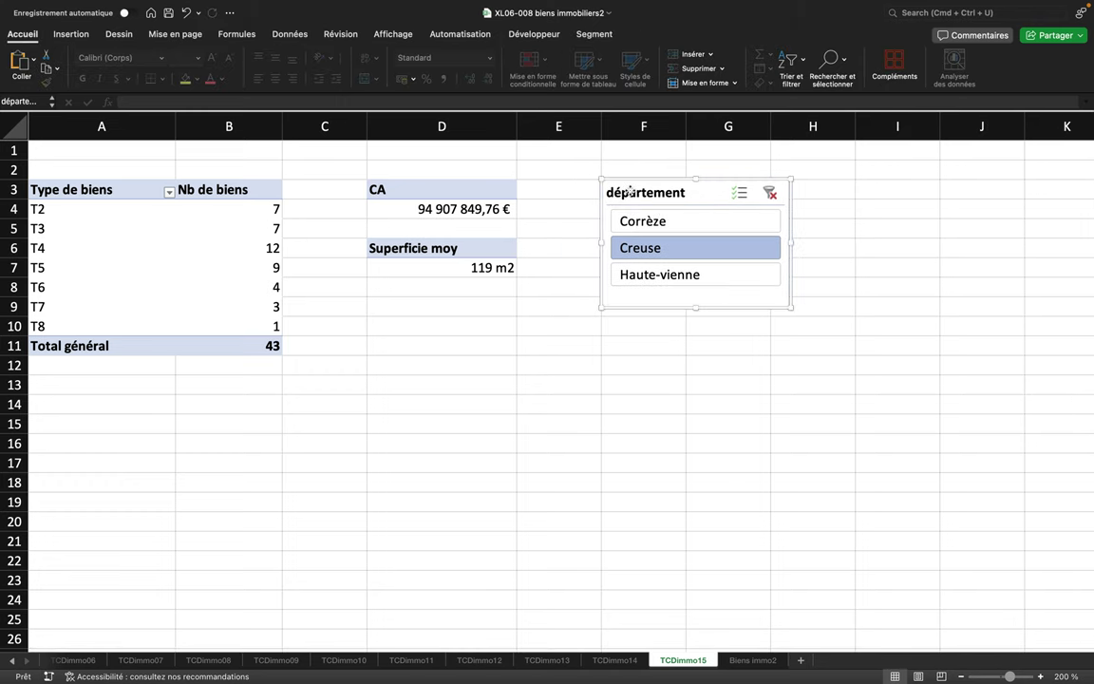
Link the département slicer to the ca and superficiemoy pivots, then filter to Corrèze
right_click(692, 194)
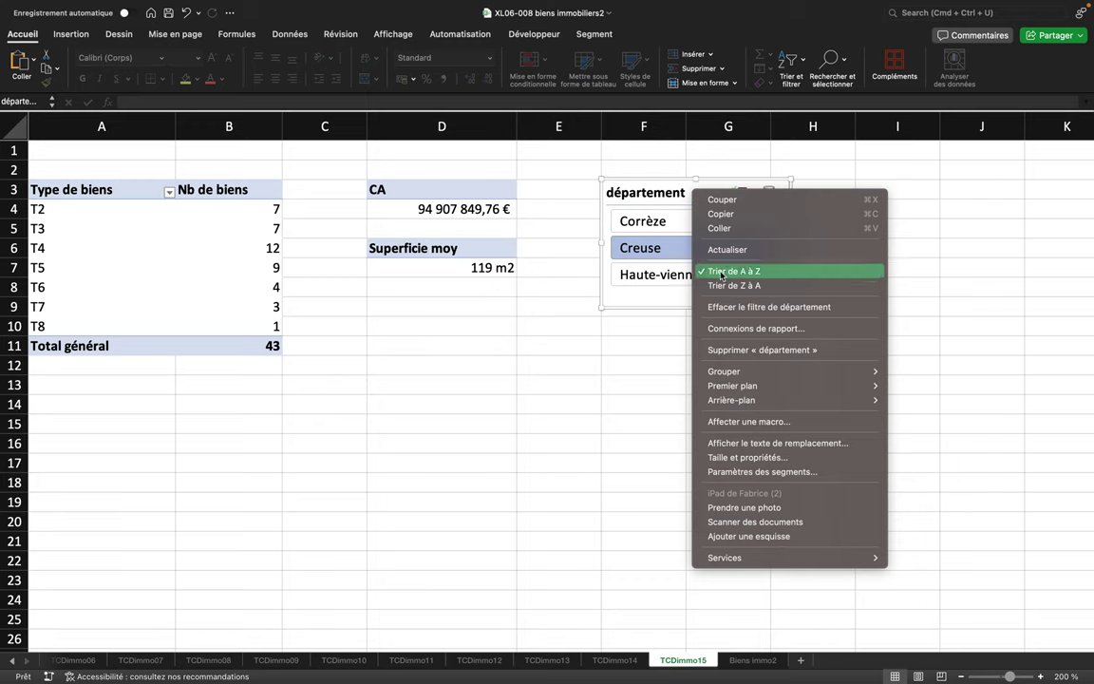
left_click(730, 329)
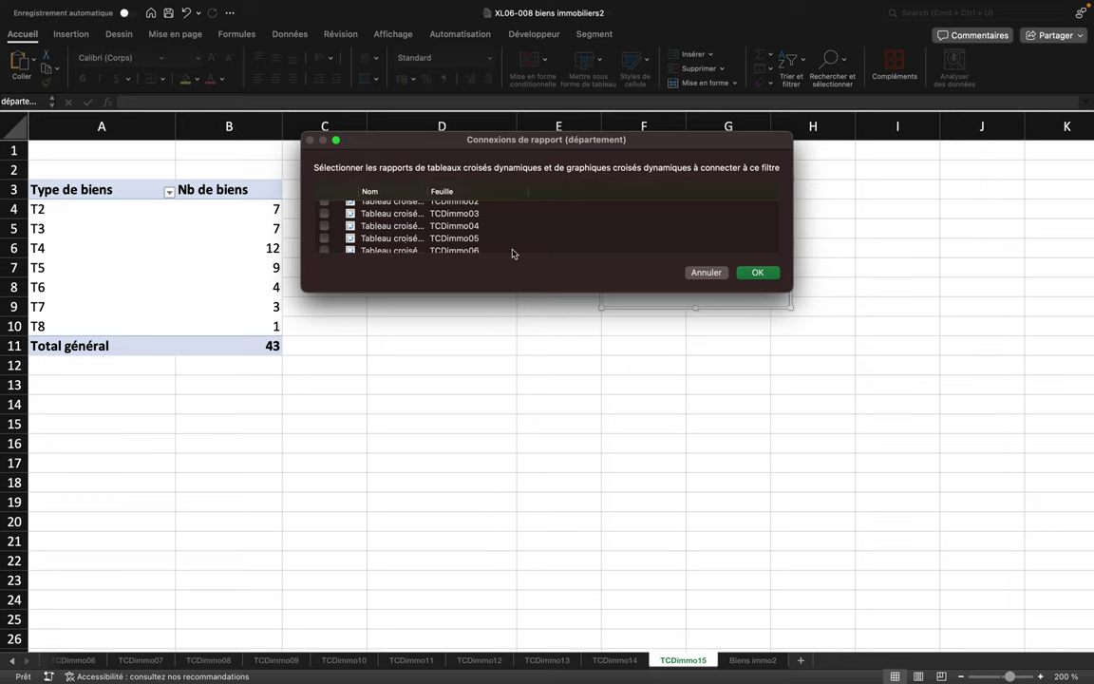
scroll(389, 219, "down", 5)
scroll(424, 239, "down", 5)
scroll(424, 240, "down", 2)
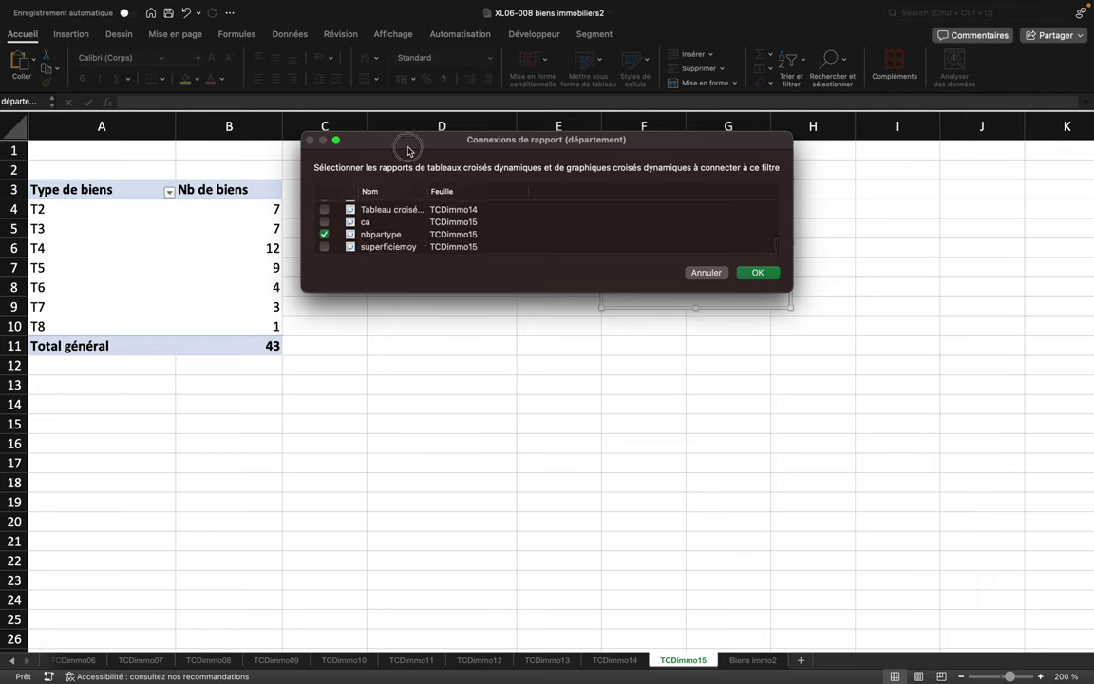
left_click_drag(410, 153, 484, 323)
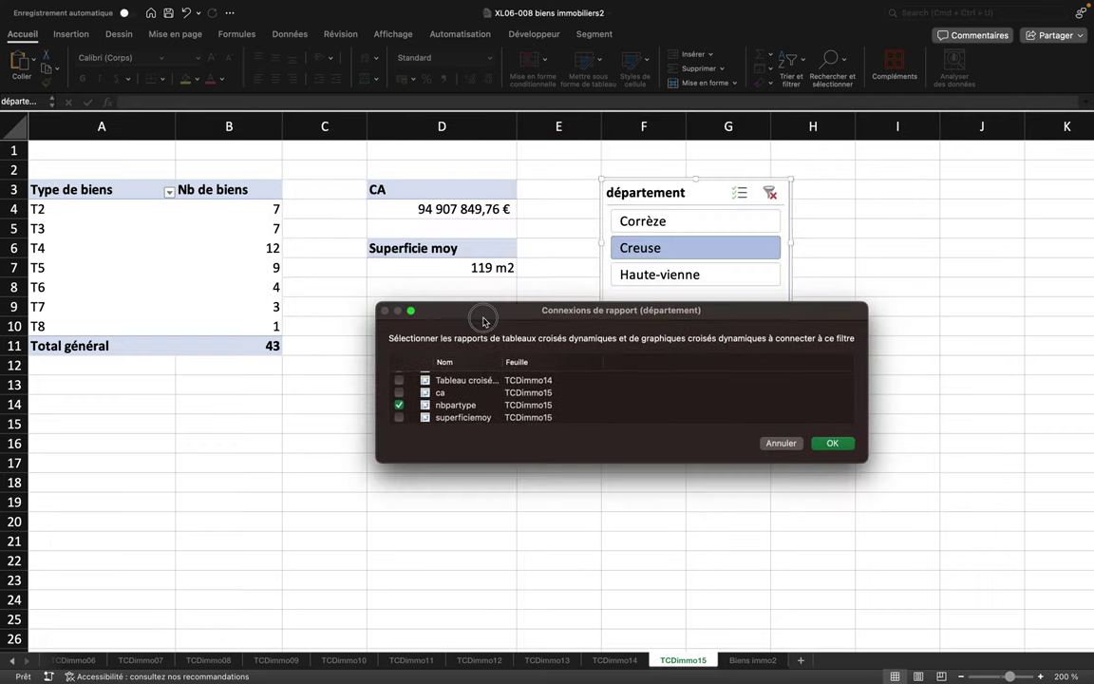
left_click(428, 394)
left_click(399, 392)
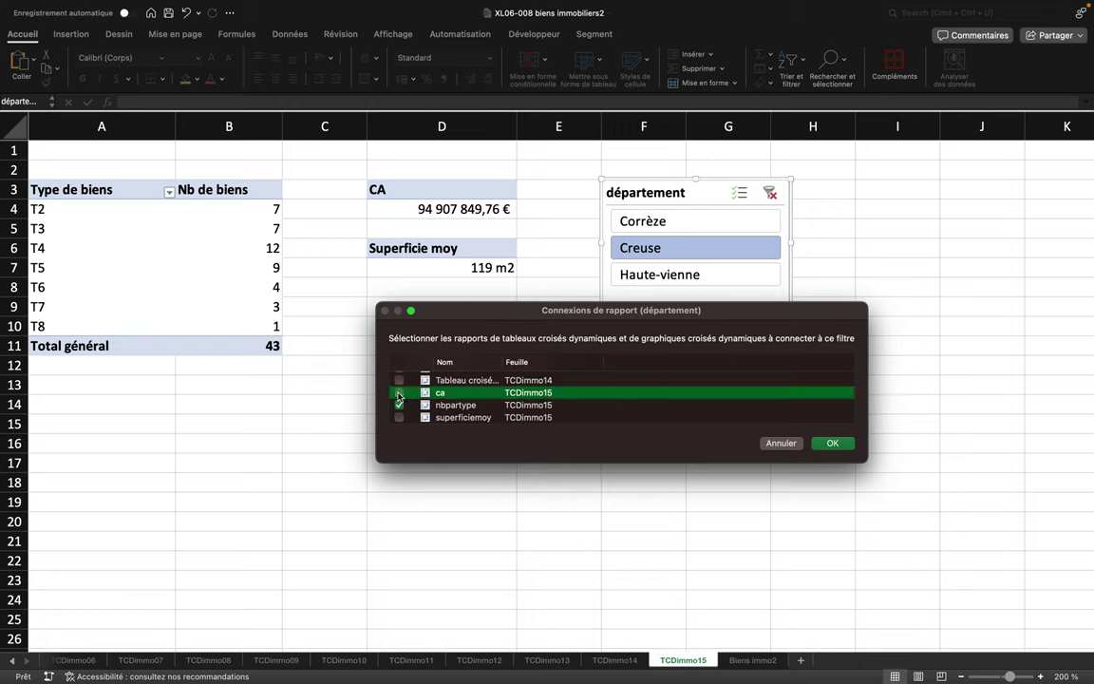
left_click(399, 418)
left_click(823, 446)
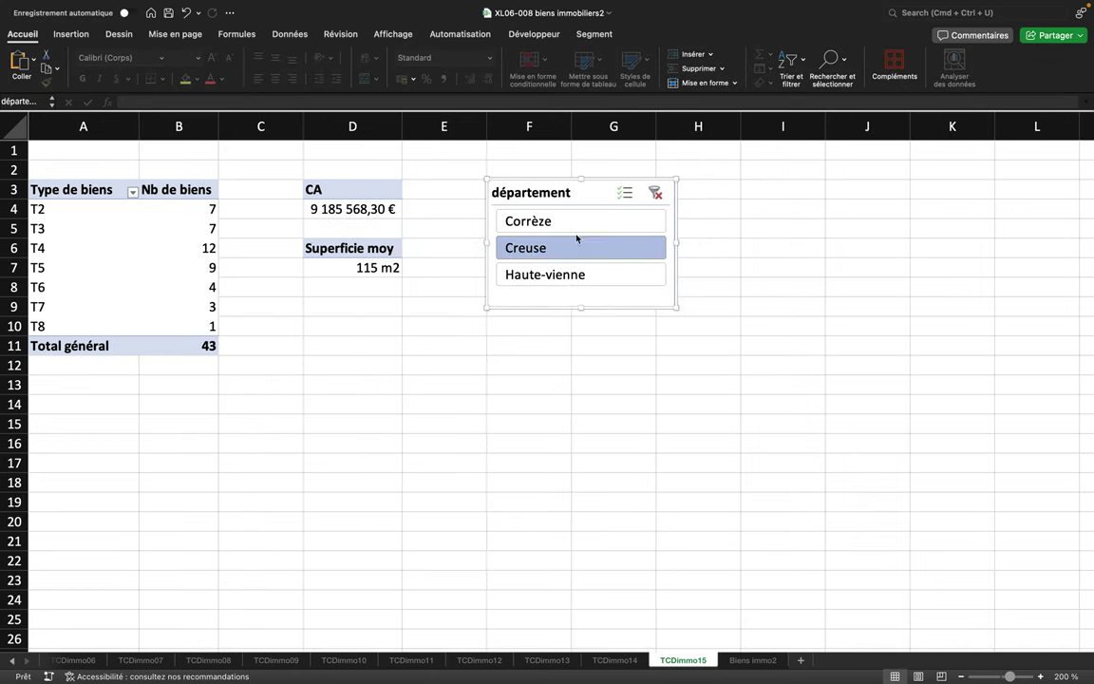
left_click(547, 224)
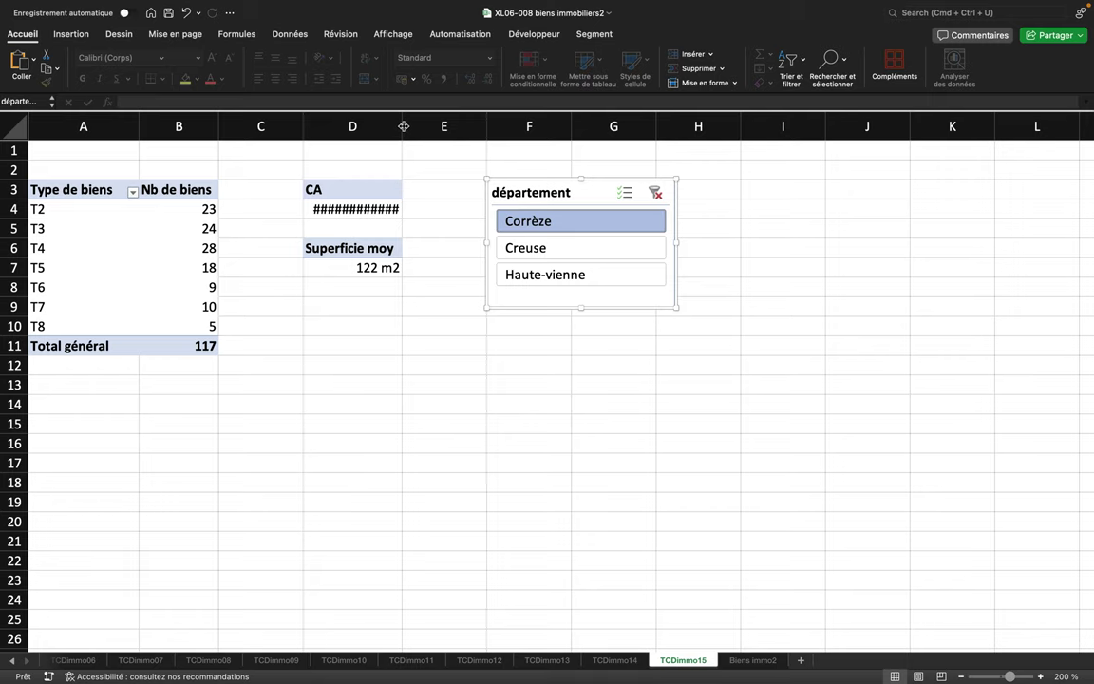
Widen column D and remove two decimal places from the CA total
left_click_drag(404, 129, 414, 128)
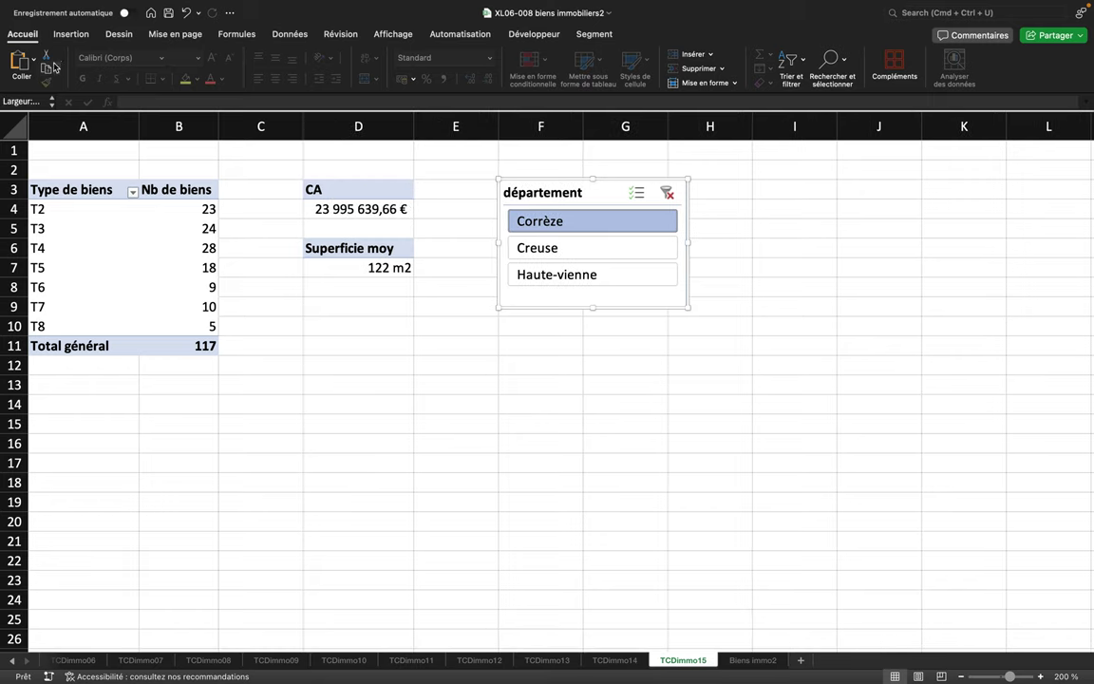
left_click(29, 36)
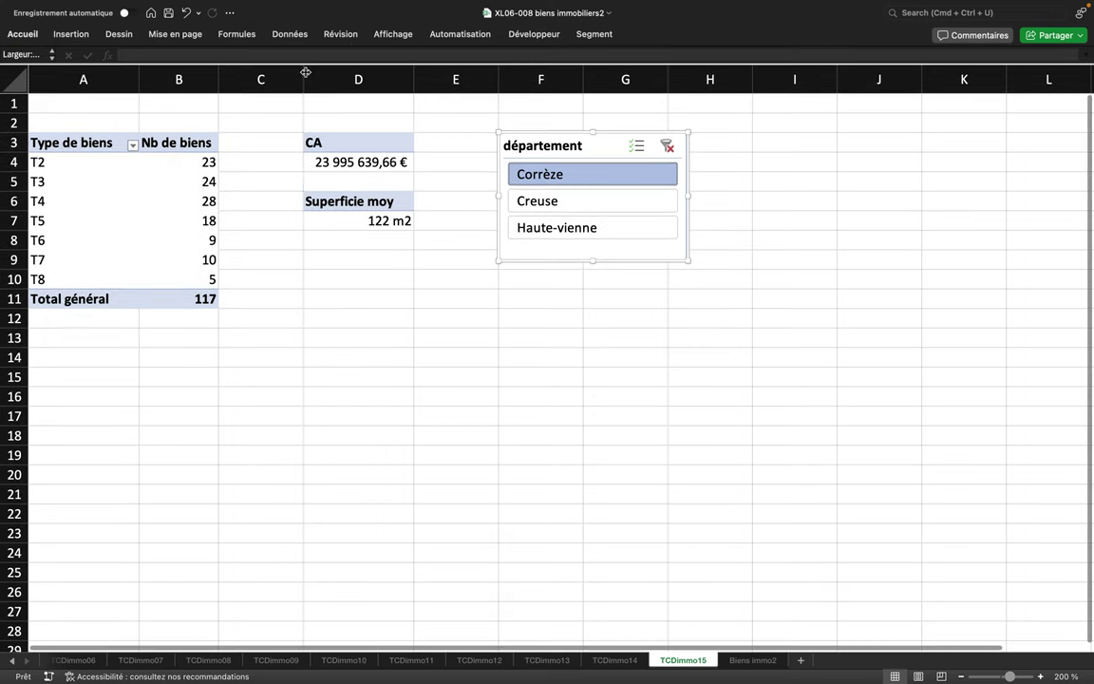
left_click(21, 35)
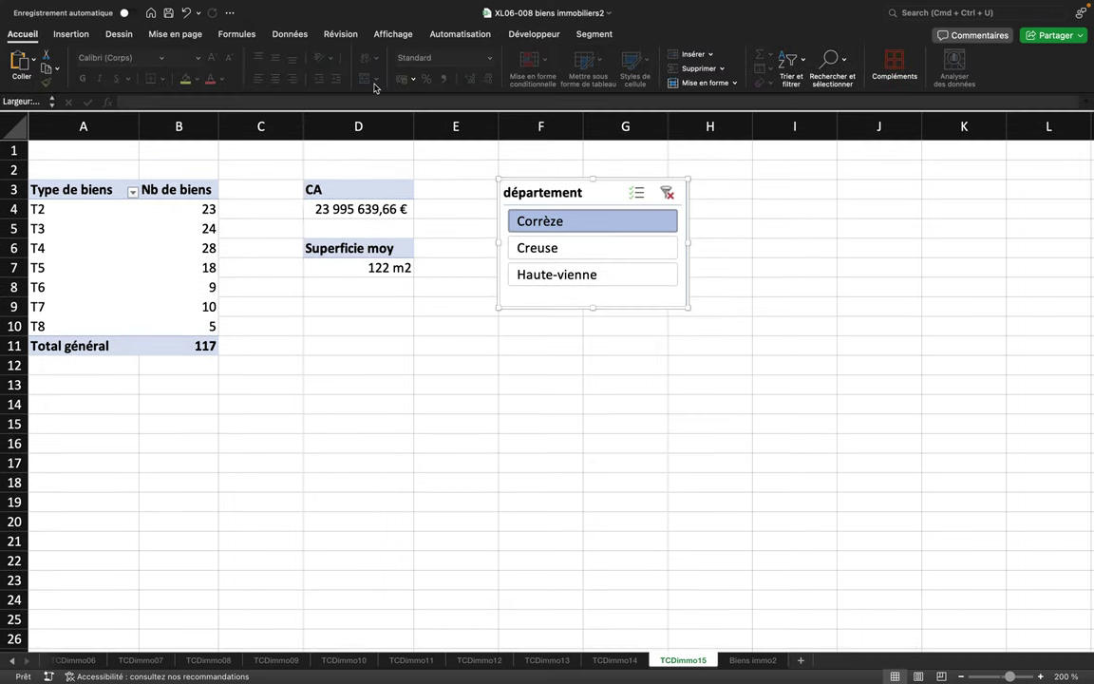
right_click(361, 209)
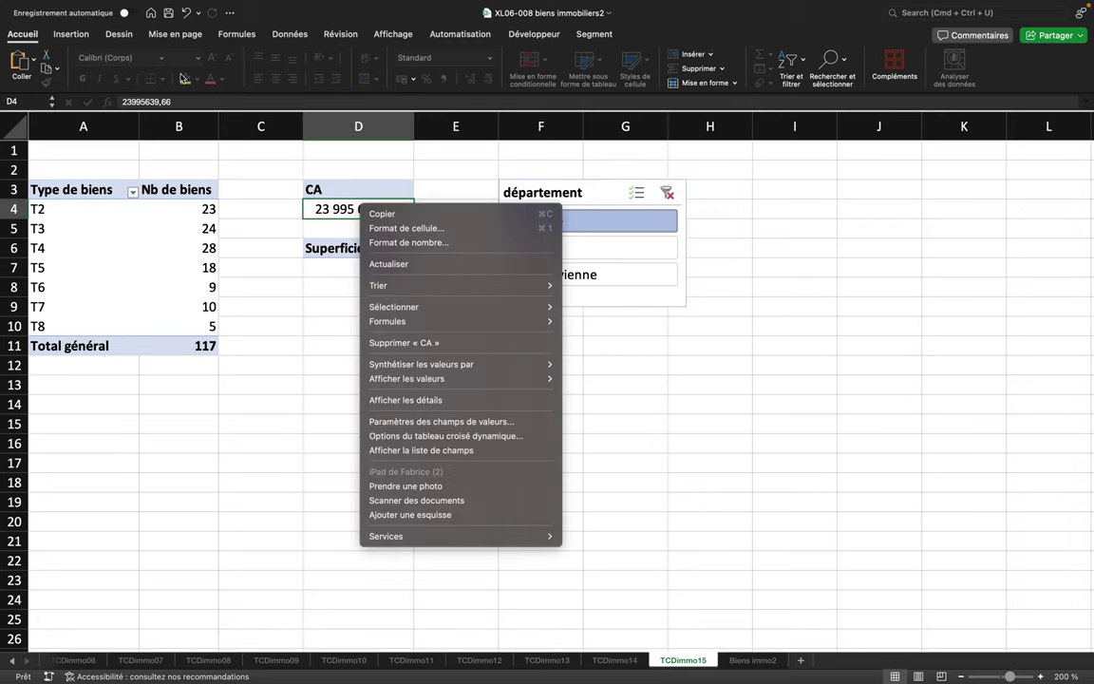
left_click(359, 72)
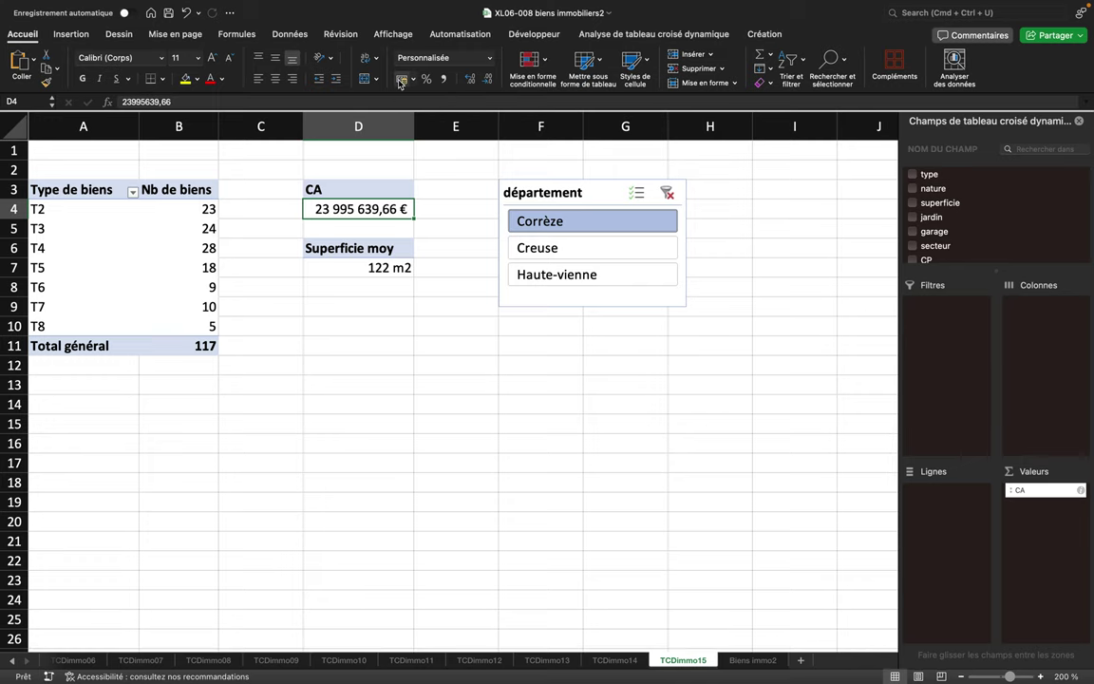
left_click(487, 79)
left_click(487, 79)
Switch the département slicer to Creuse, then to Haute-vienne
left_click(401, 284)
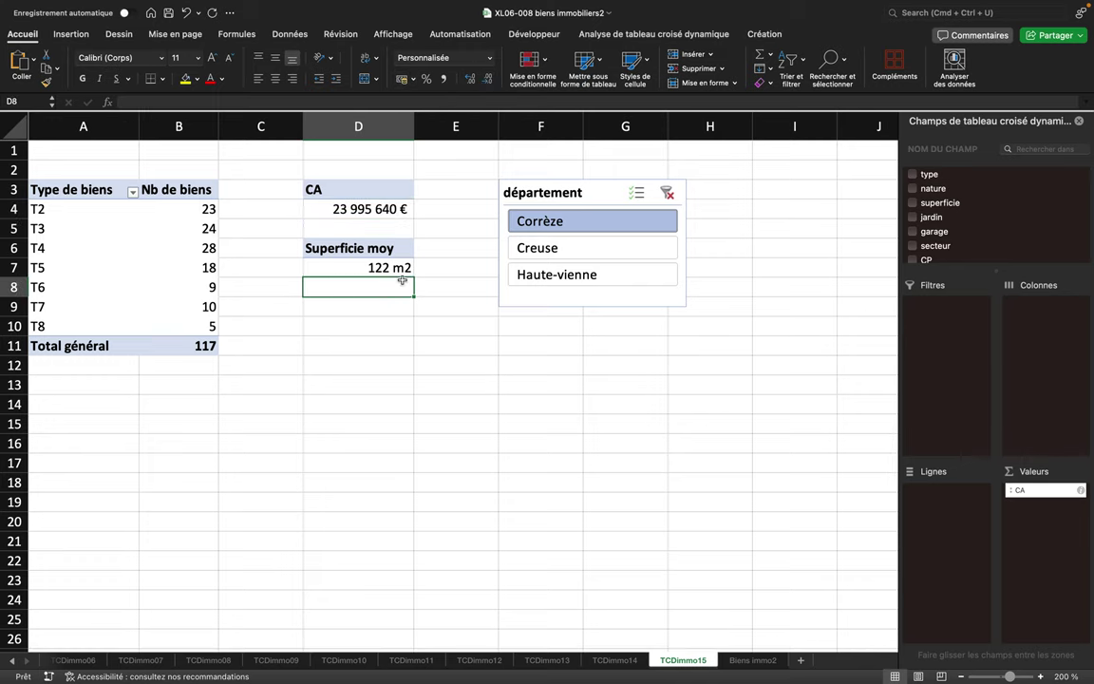
left_click(538, 252)
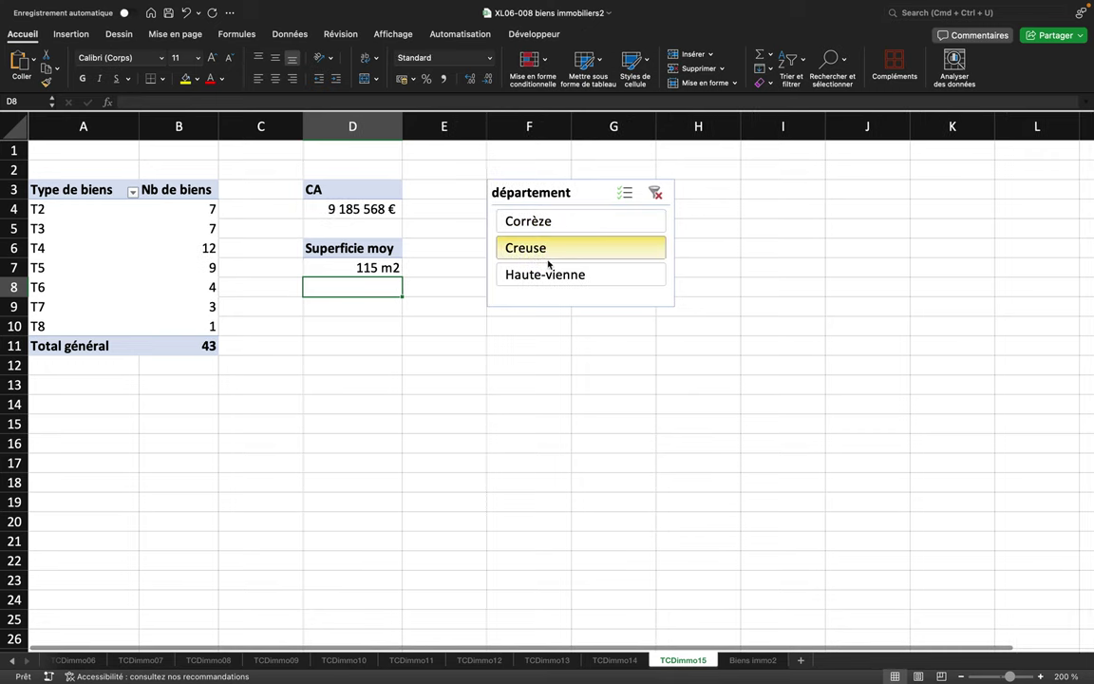
left_click(550, 275)
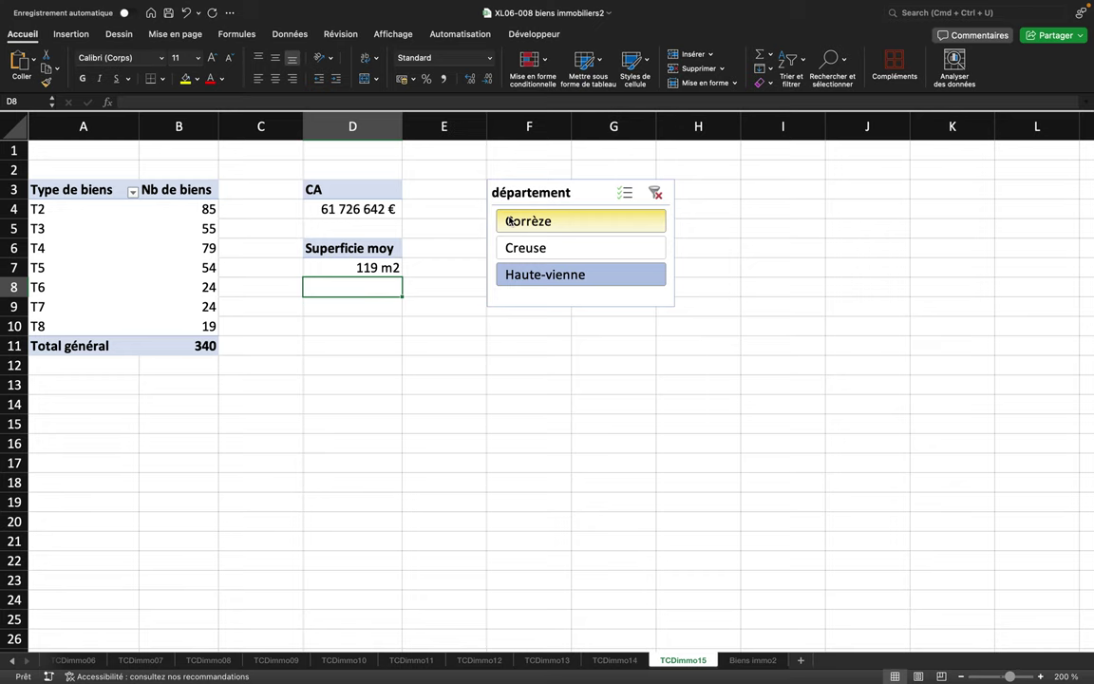
Select a value in the Nb de biens pivot to bring up its field list
left_click(156, 266)
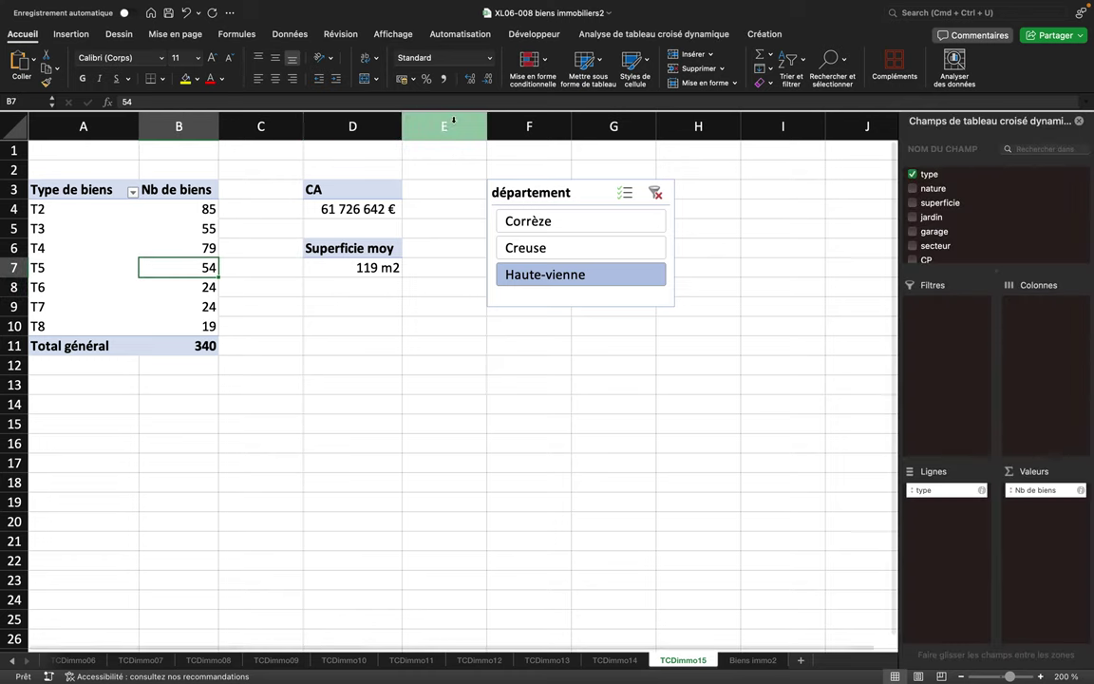
Insert a Diag therm slicer for the pivot from PivotTable Analyze
left_click(612, 35)
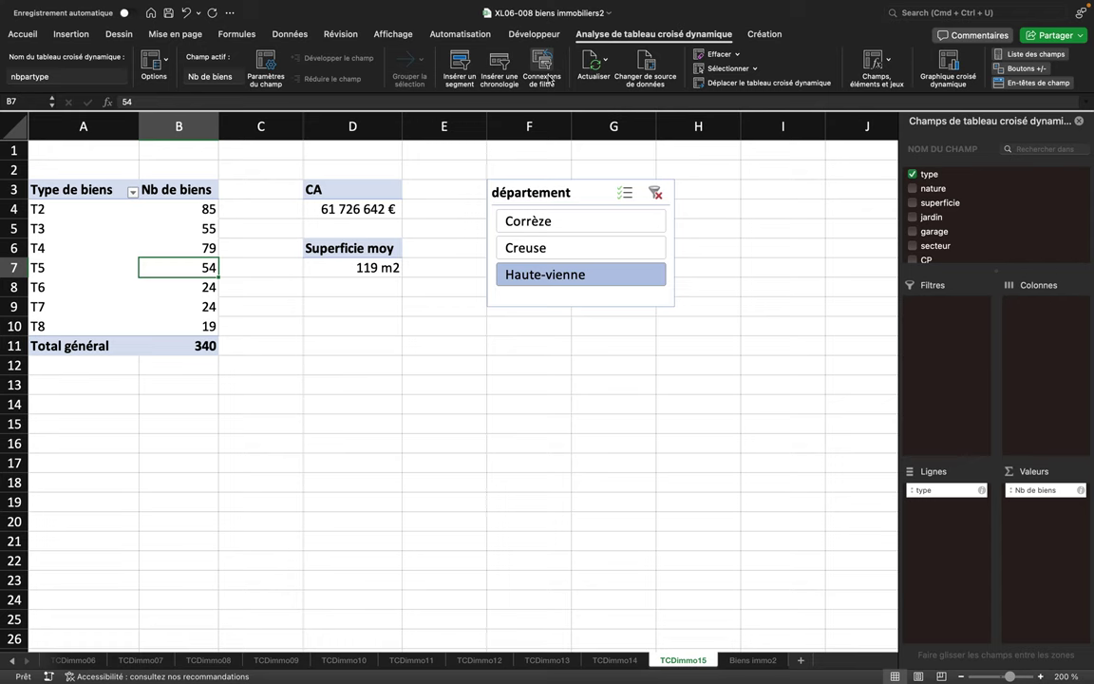
left_click(457, 69)
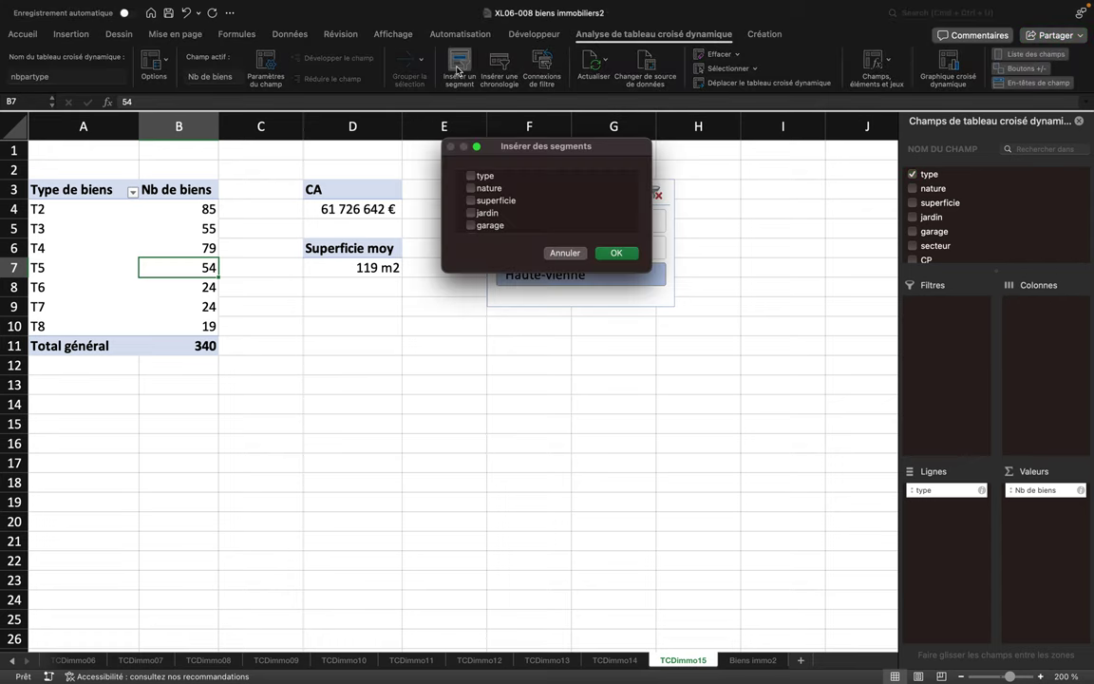
scroll(473, 210, "down", 5)
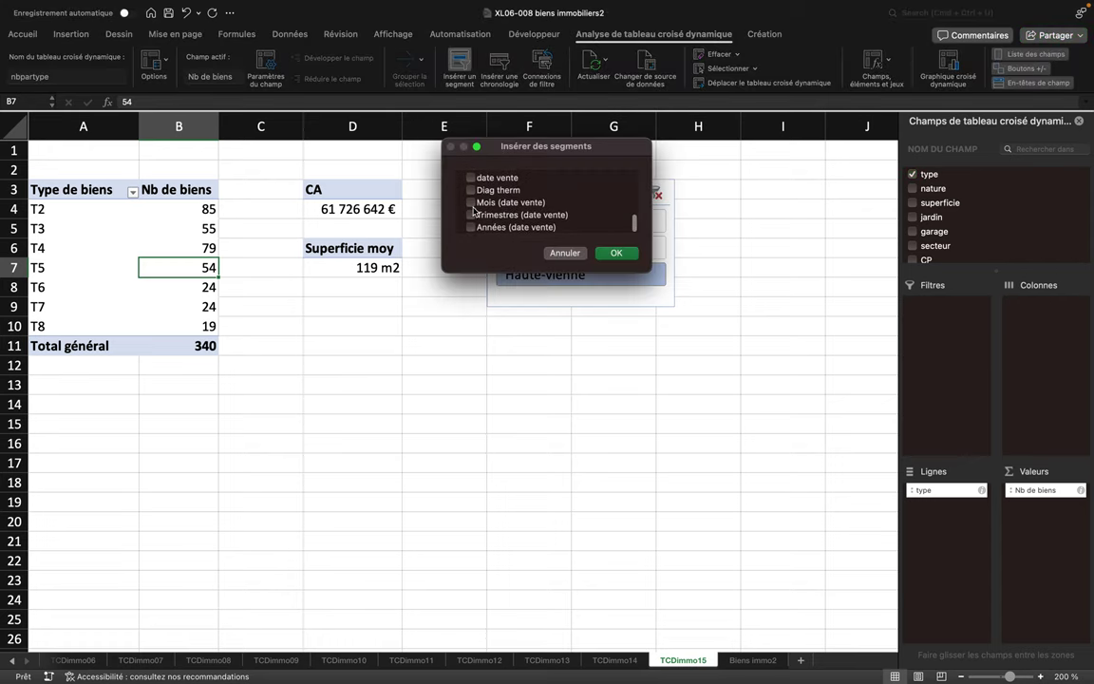
scroll(473, 210, "up", 1)
scroll(473, 211, "up", 1)
left_click(471, 209)
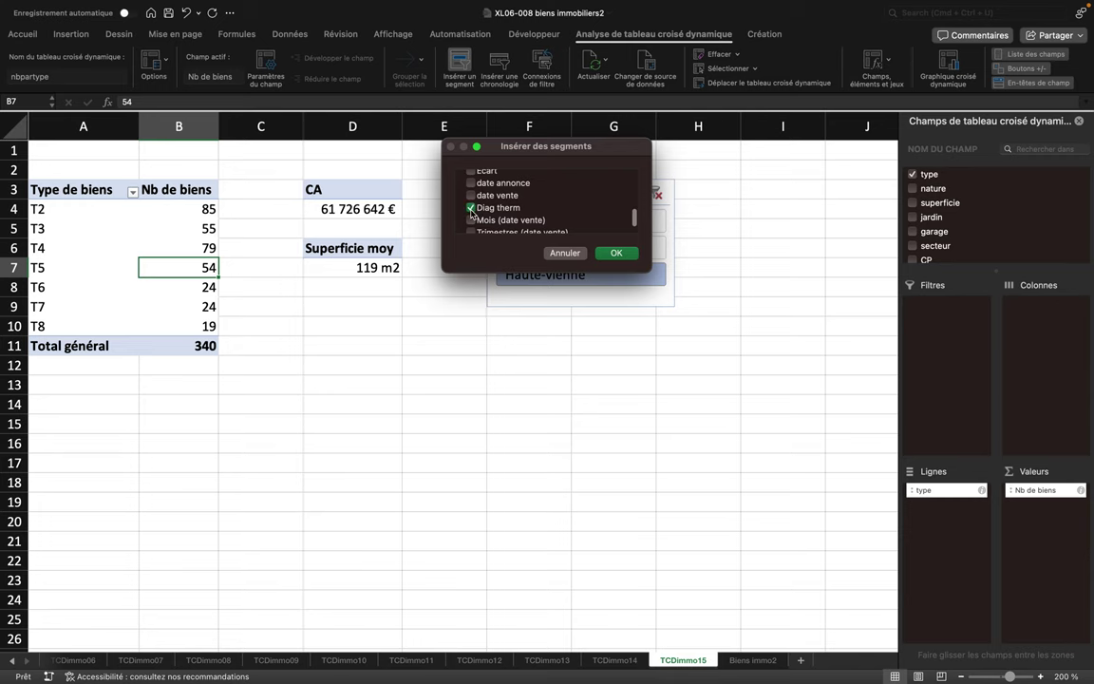
left_click(616, 252)
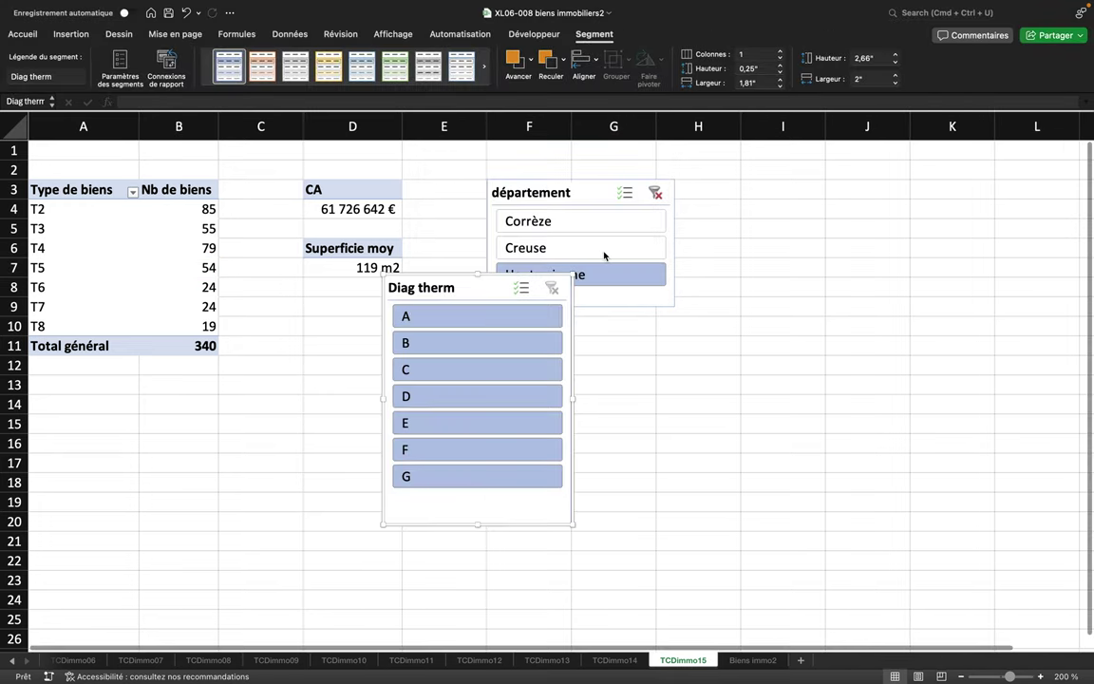
Position the Diag therm slicer just below the département slicer
left_click_drag(439, 287, 543, 334)
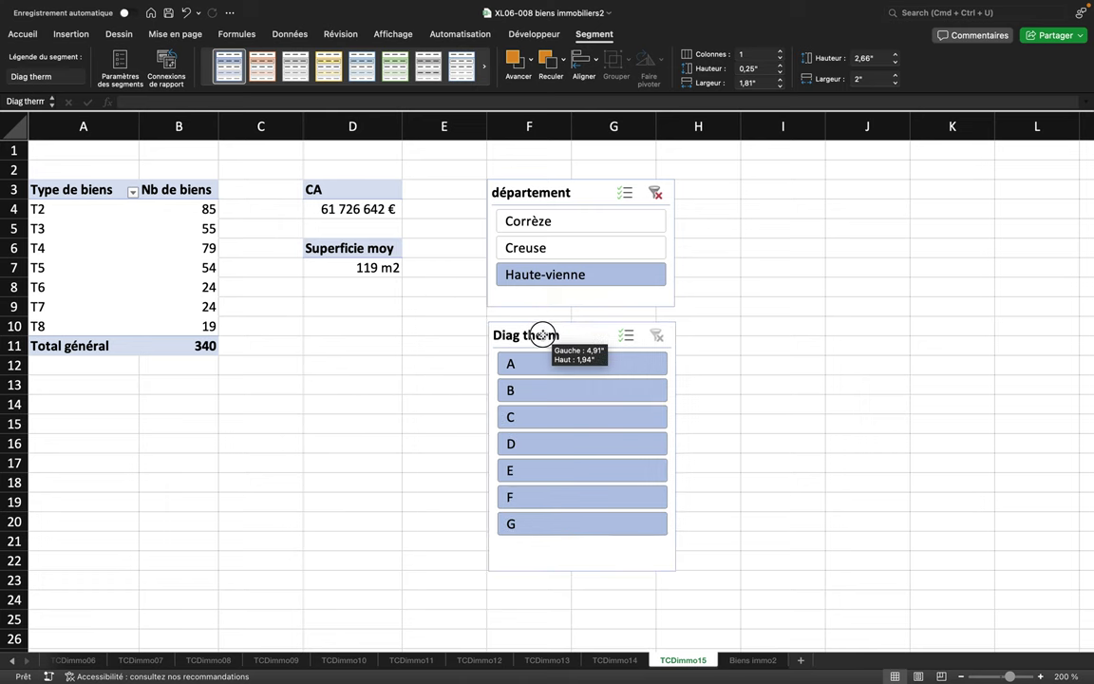
left_click_drag(542, 335, 539, 331)
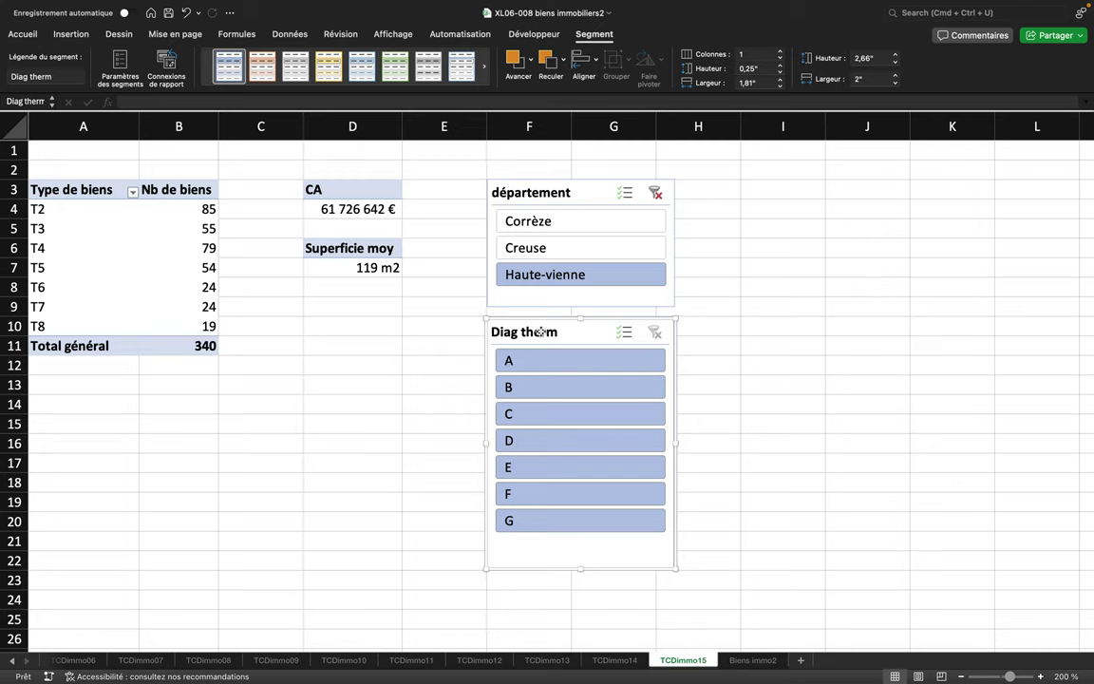
left_click(587, 42)
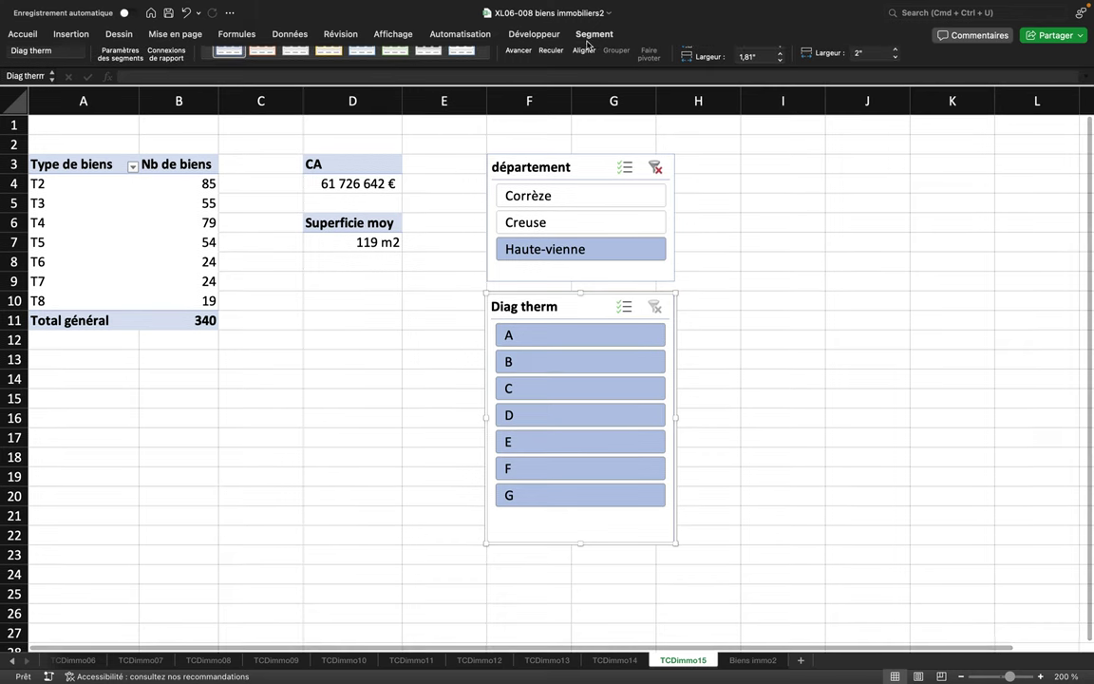
Set the Diag therm slicer to 4 columns and shorten it to fit its buttons
left_click(587, 42)
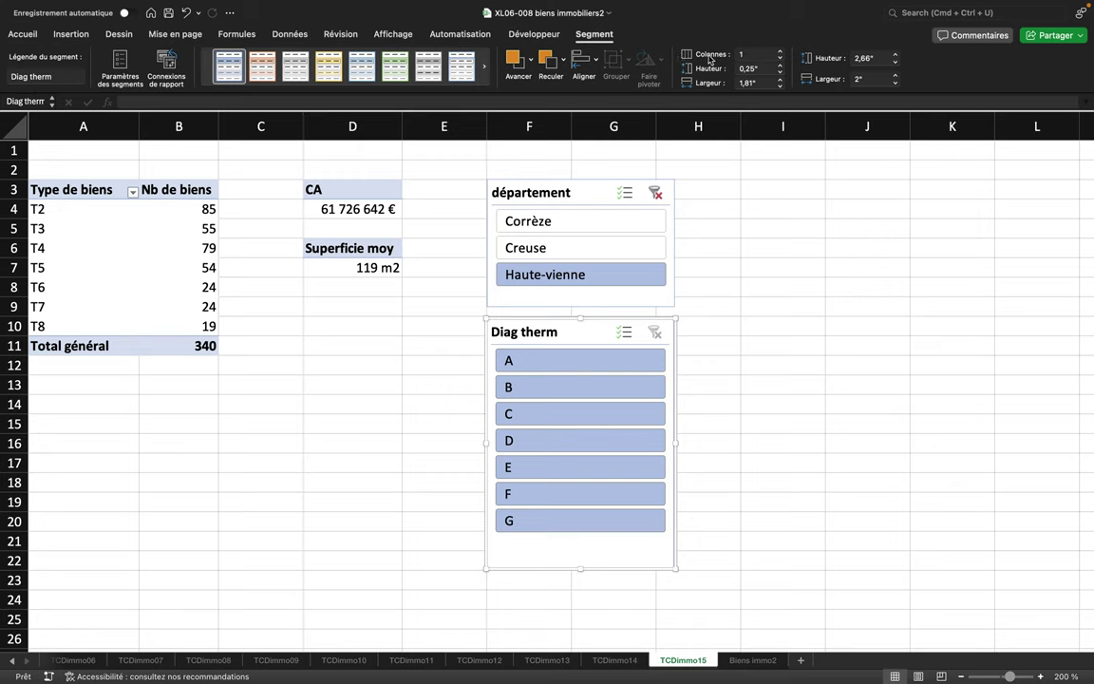
double_click(748, 54)
key("BackSpace")
type("4")
key("Return")
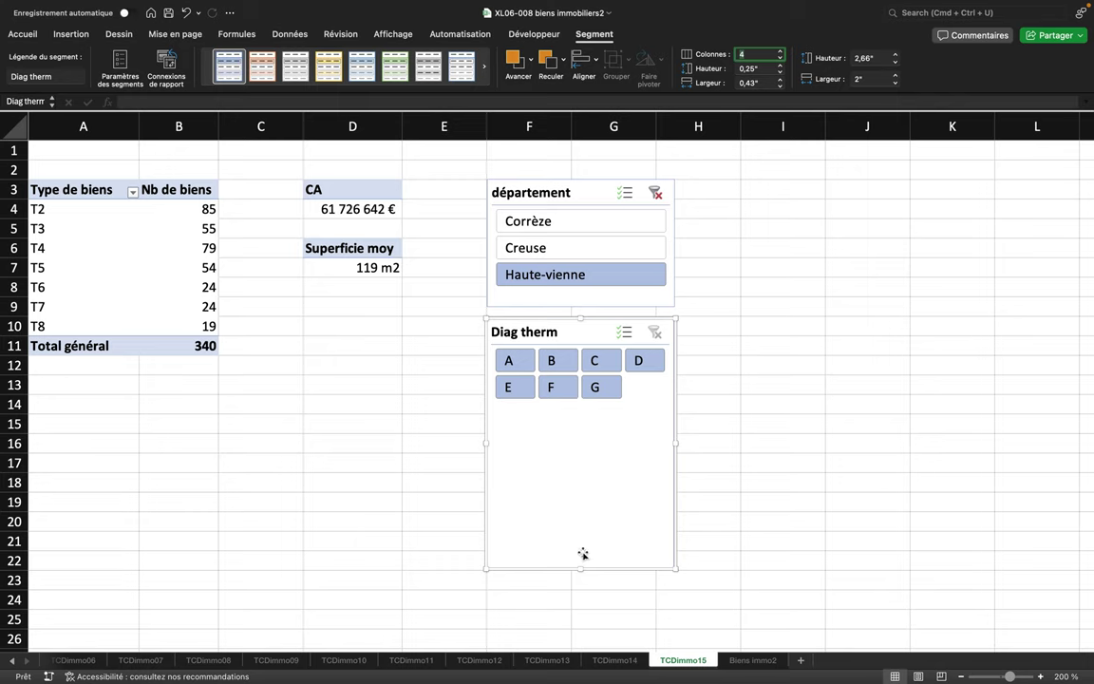
left_click_drag(581, 568, 571, 418)
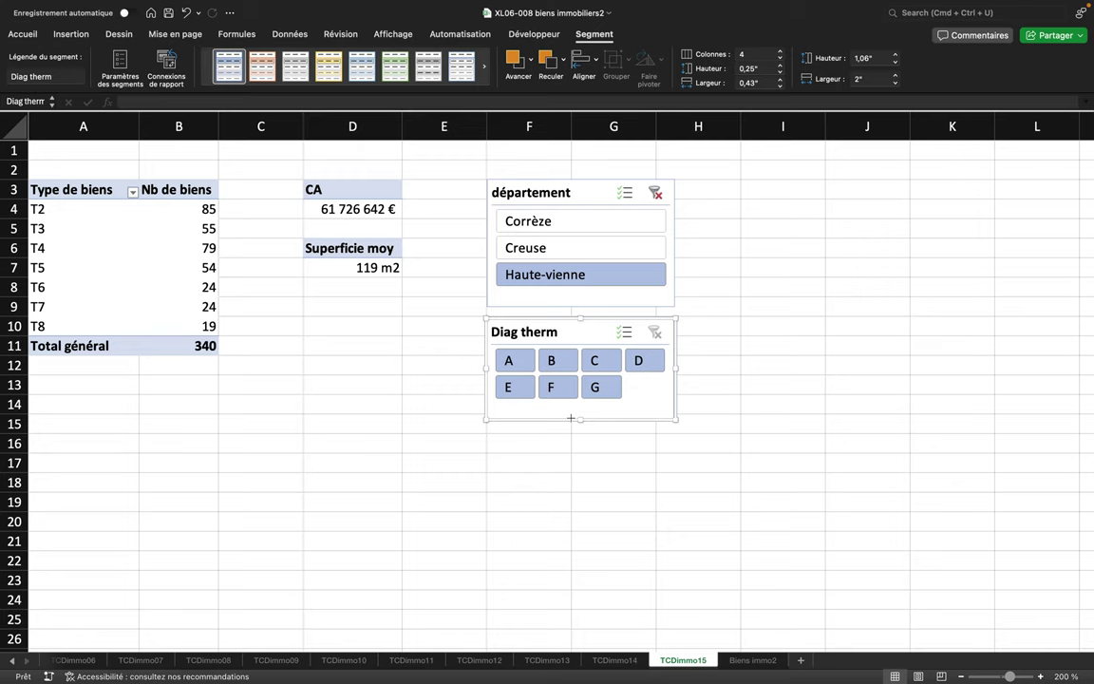
left_click_drag(579, 416, 578, 406)
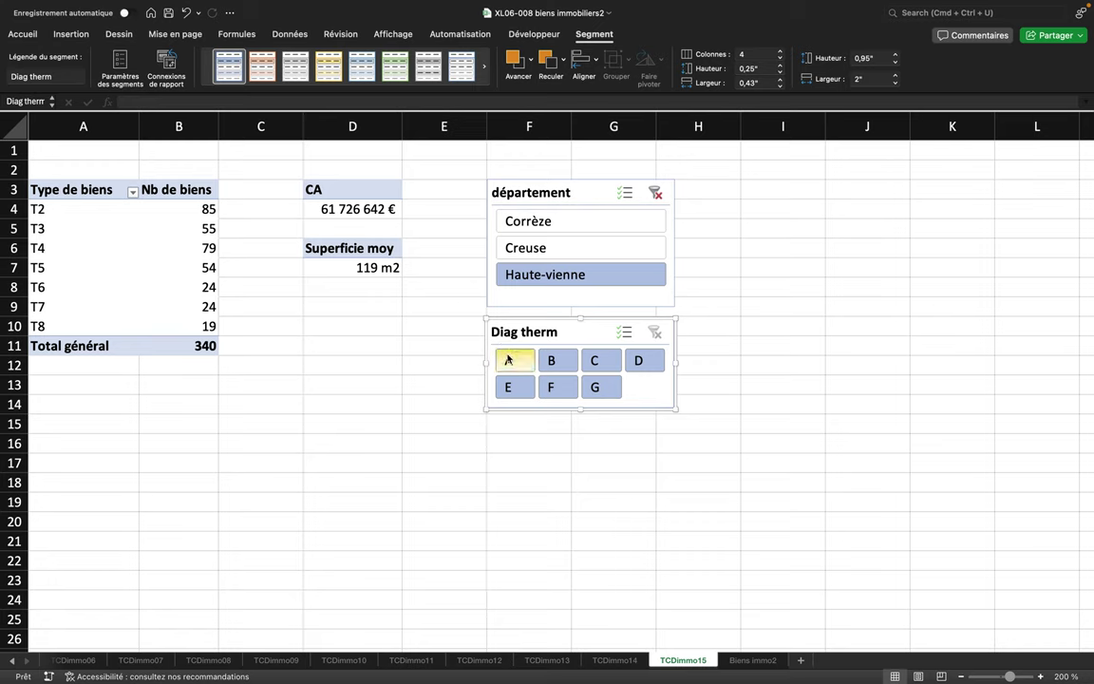
Filter the count table to Diag therm rating C, leaving 41 Haute-vienne properties
left_click(508, 361)
left_click(551, 361)
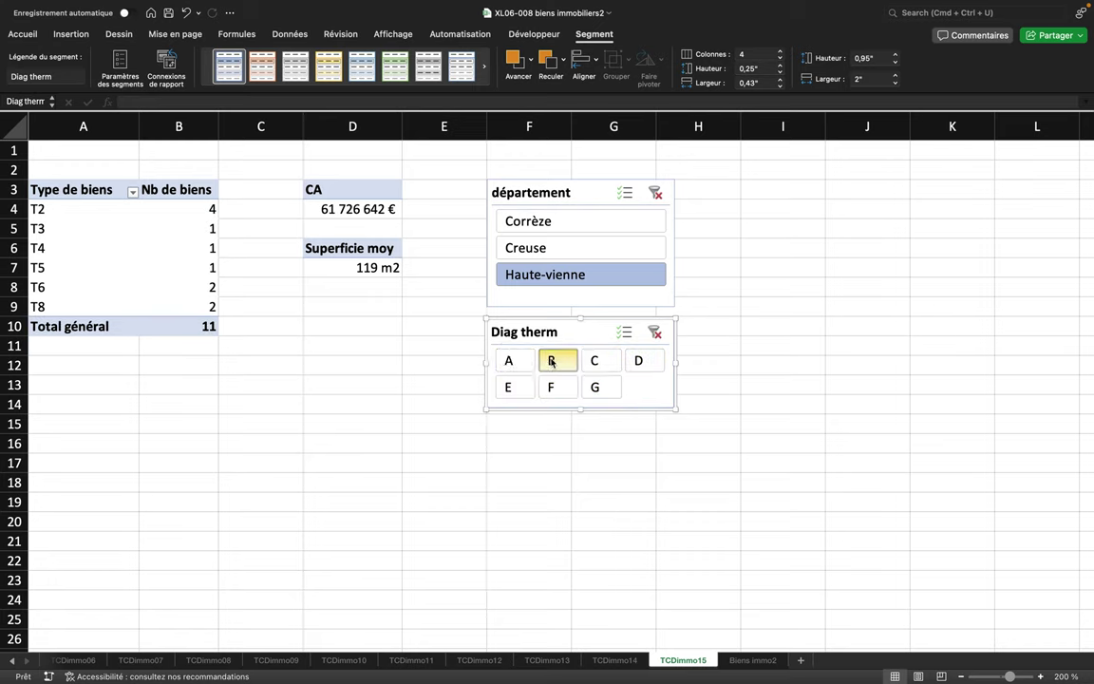
left_click(593, 361)
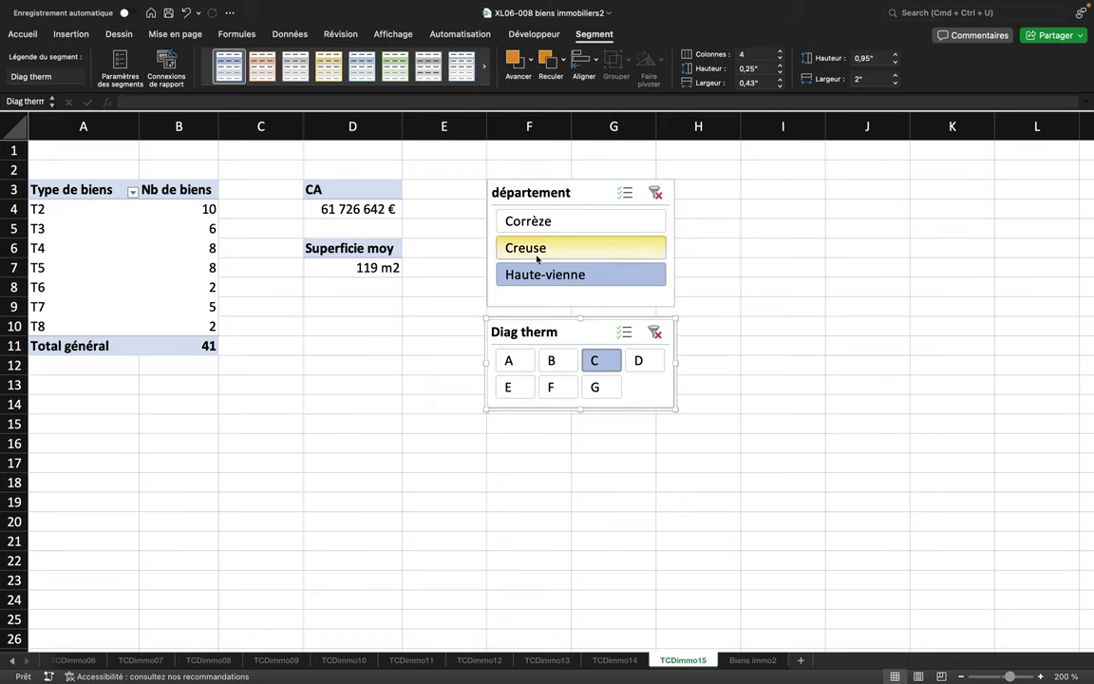
right_click(588, 331)
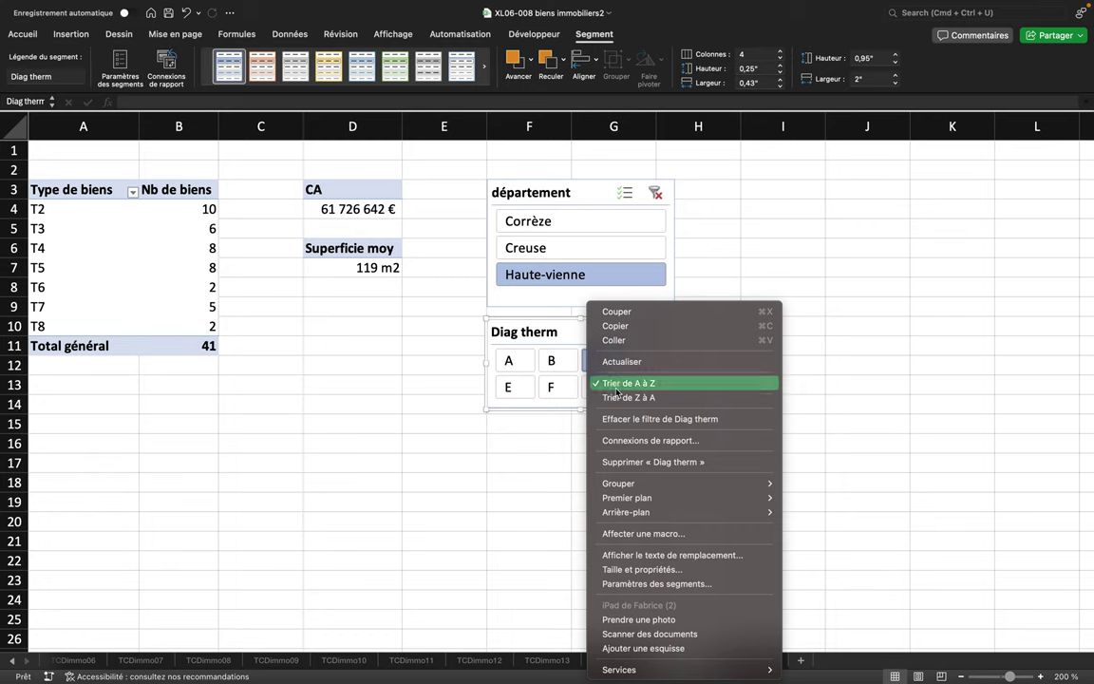
Connect the Diag therm slicer to the ca, nbpartype and superficiemoy pivots
left_click(654, 441)
scroll(376, 230, "down", 5)
left_click(324, 226)
left_click(324, 234)
left_click(324, 247)
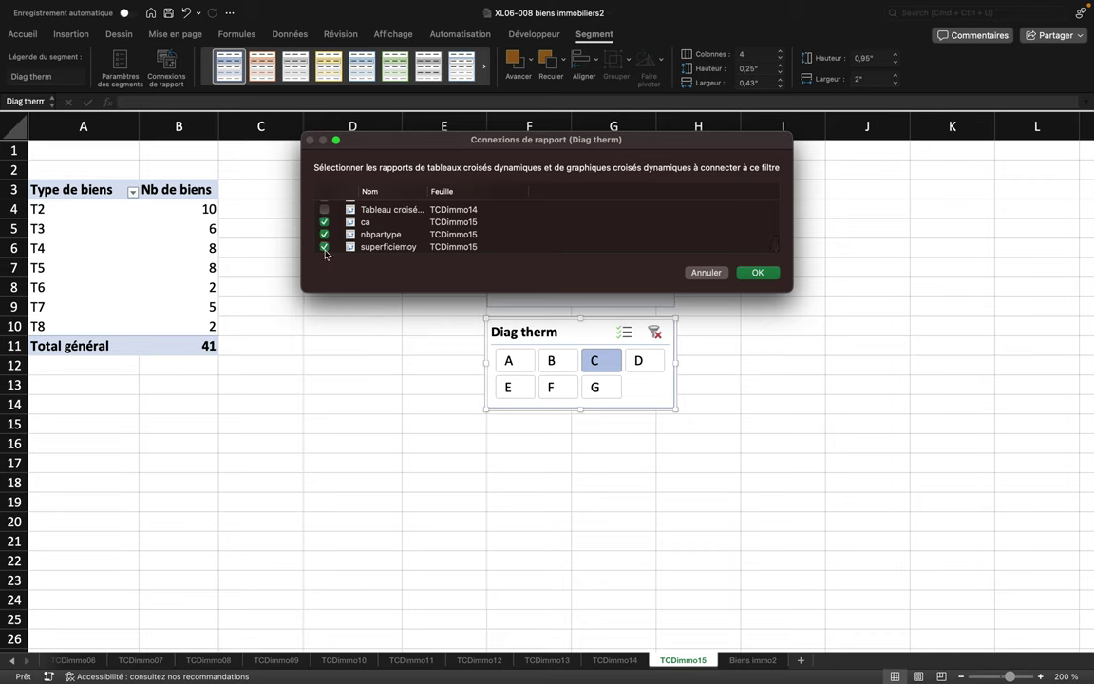
left_click(757, 272)
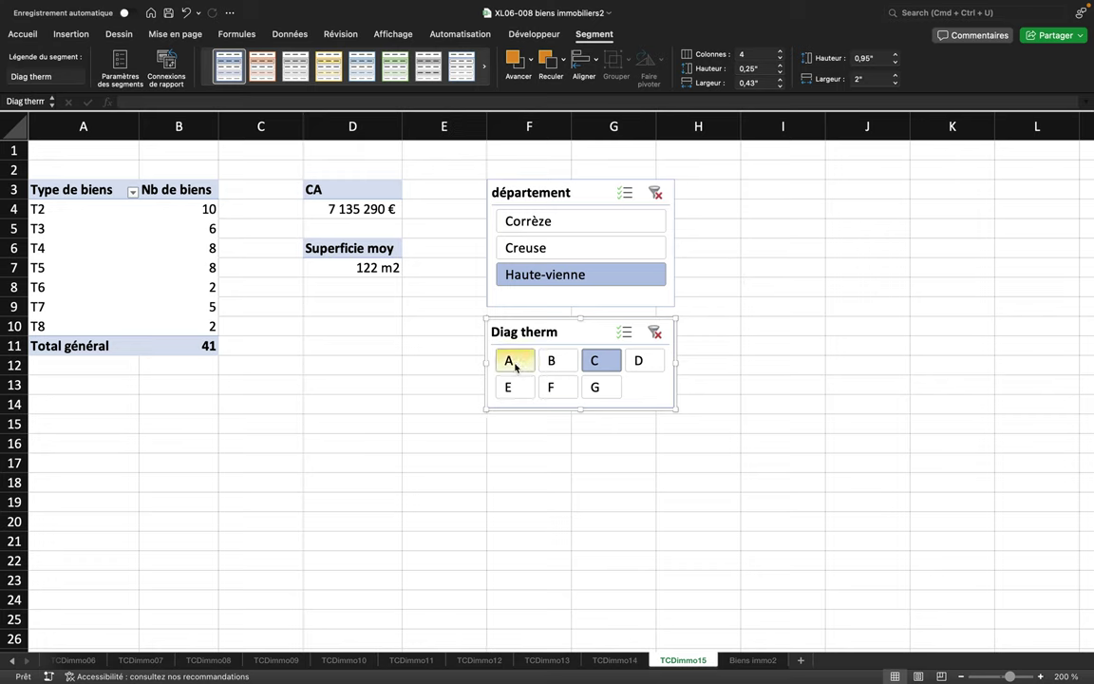
Enable Multi-Select and add ratings A, B and D alongside C in the Diag therm slicer
left_click(625, 332)
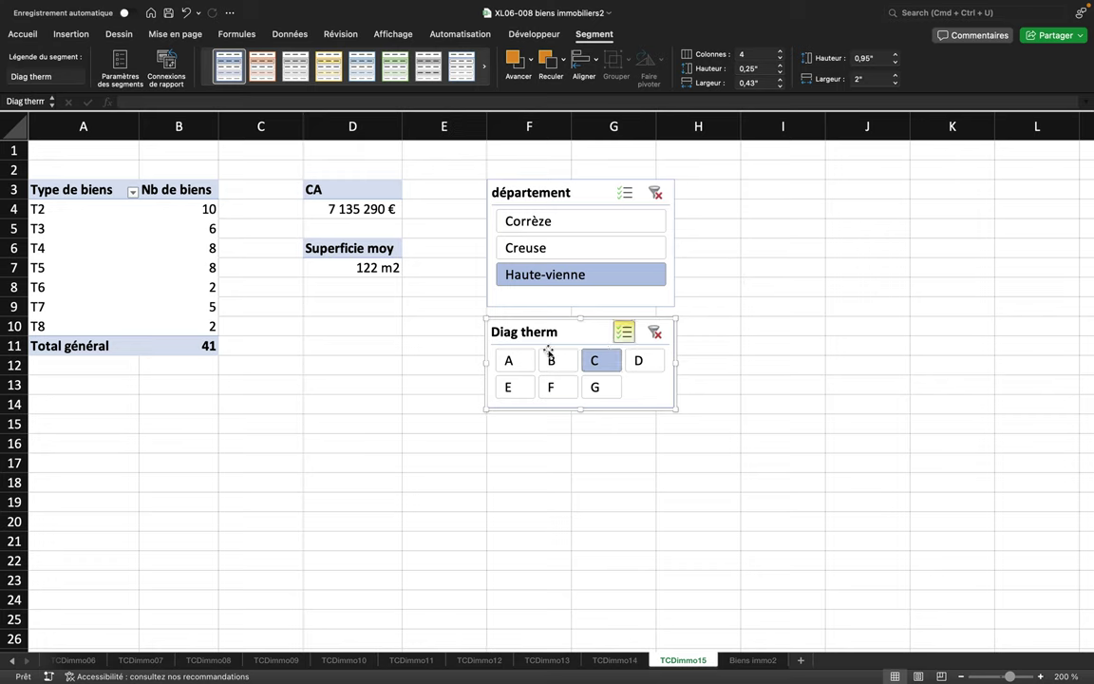
left_click(514, 362)
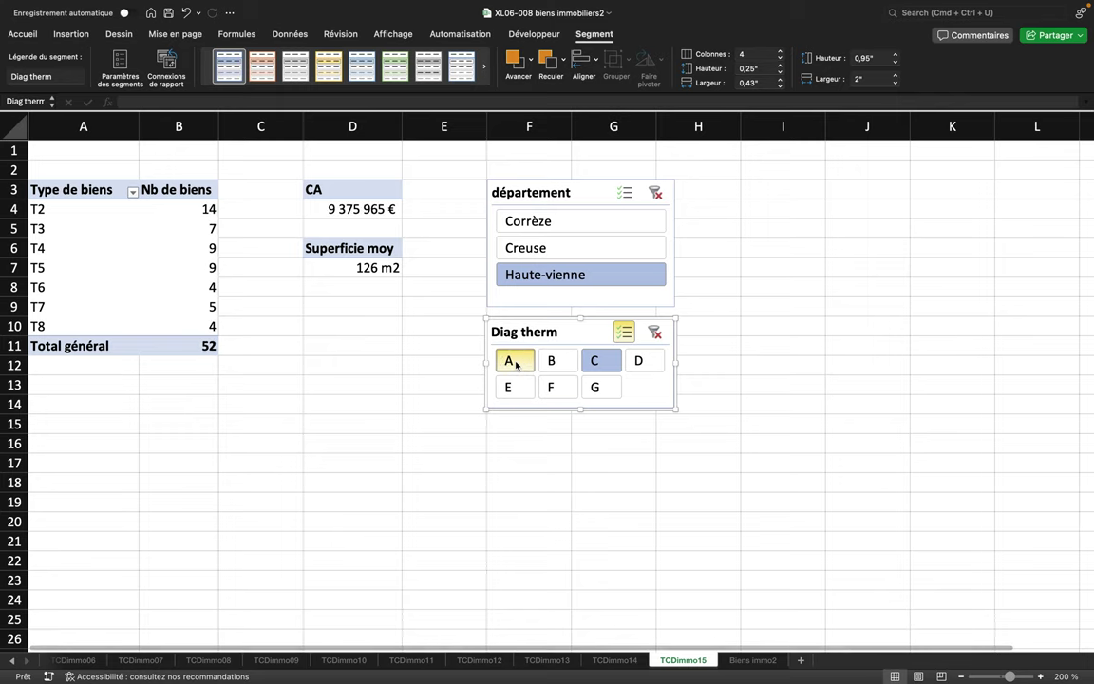
left_click(552, 362)
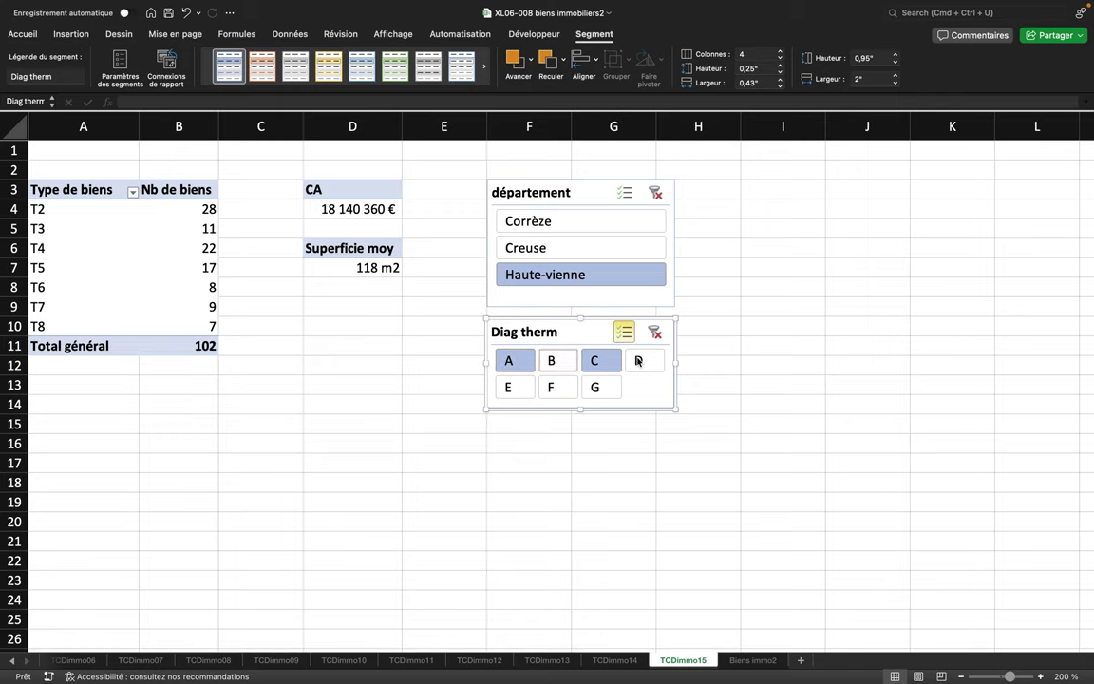
left_click(638, 365)
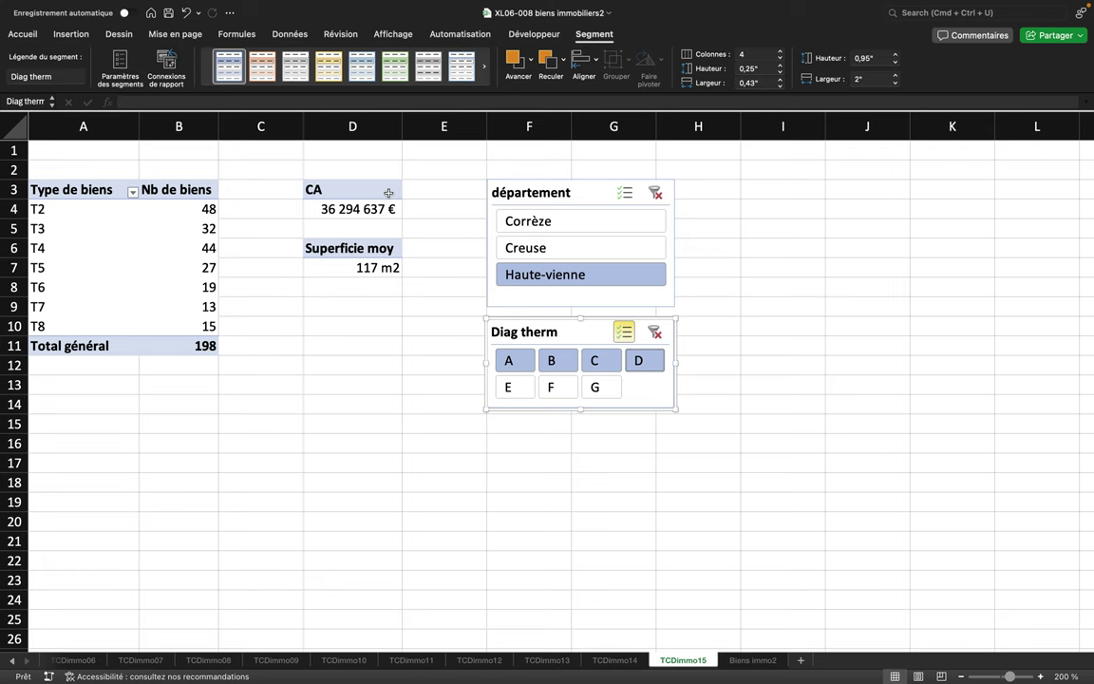
left_click(163, 224)
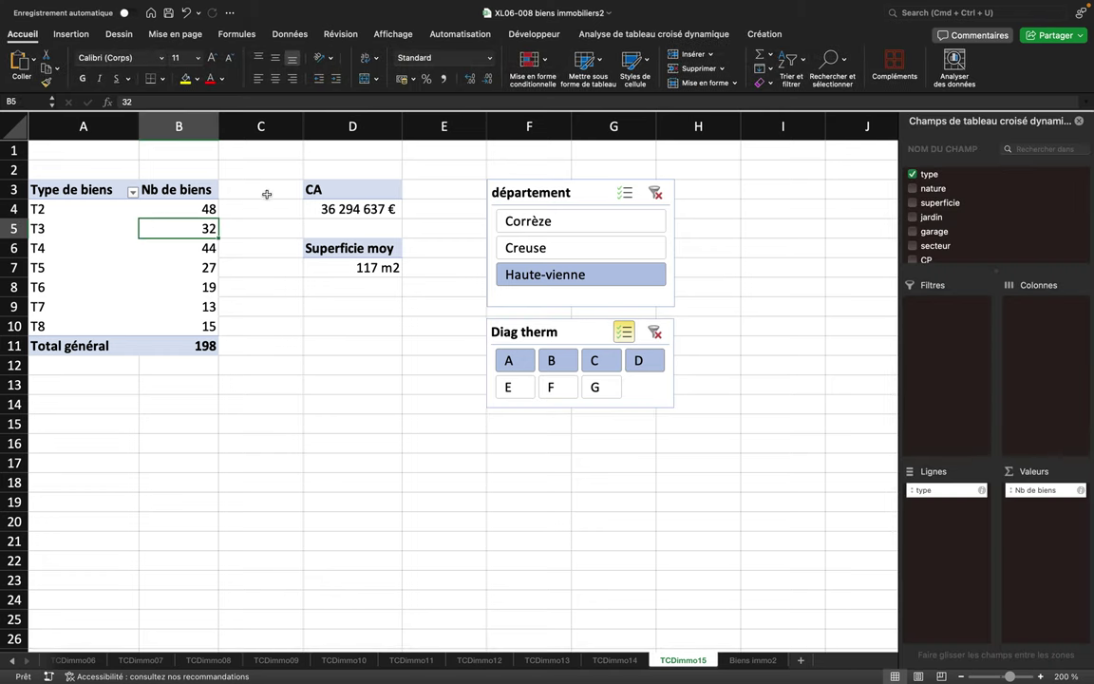
Insert a timeline on the date vente field from PivotTable Analyze
left_click(604, 39)
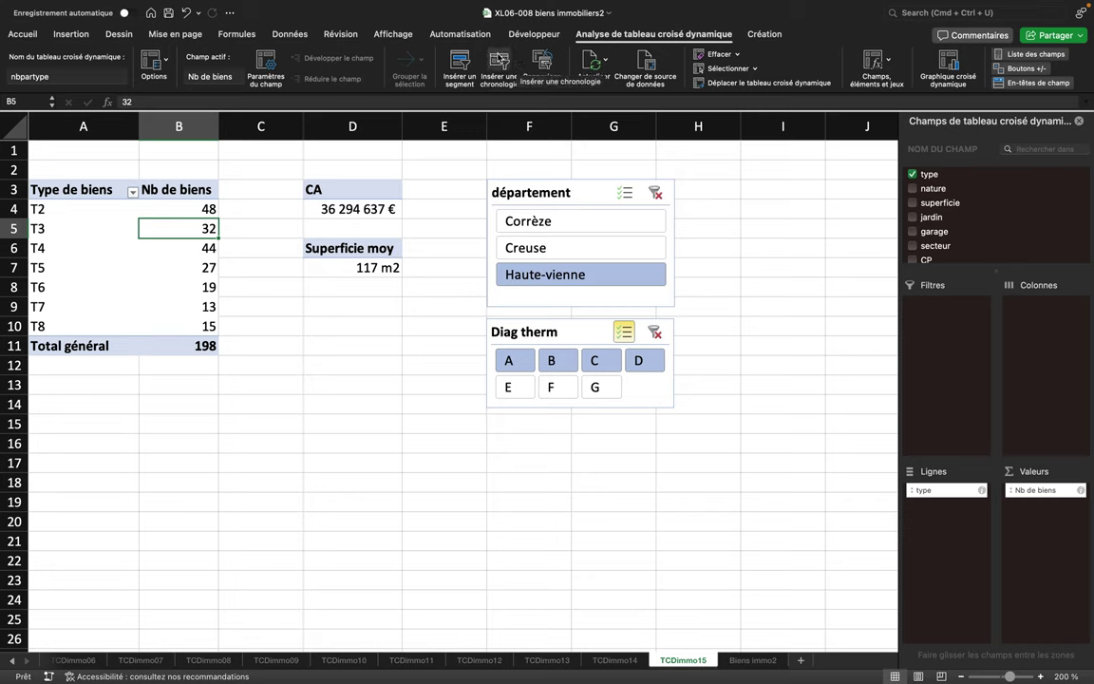
left_click(500, 67)
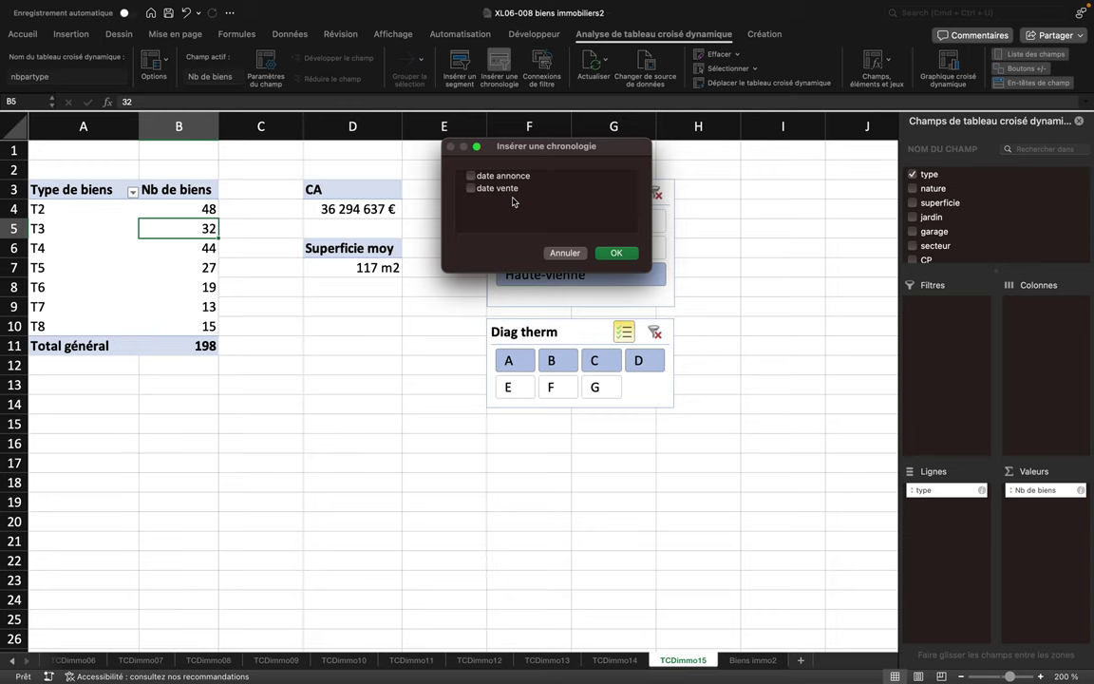
left_click(471, 188)
left_click(616, 252)
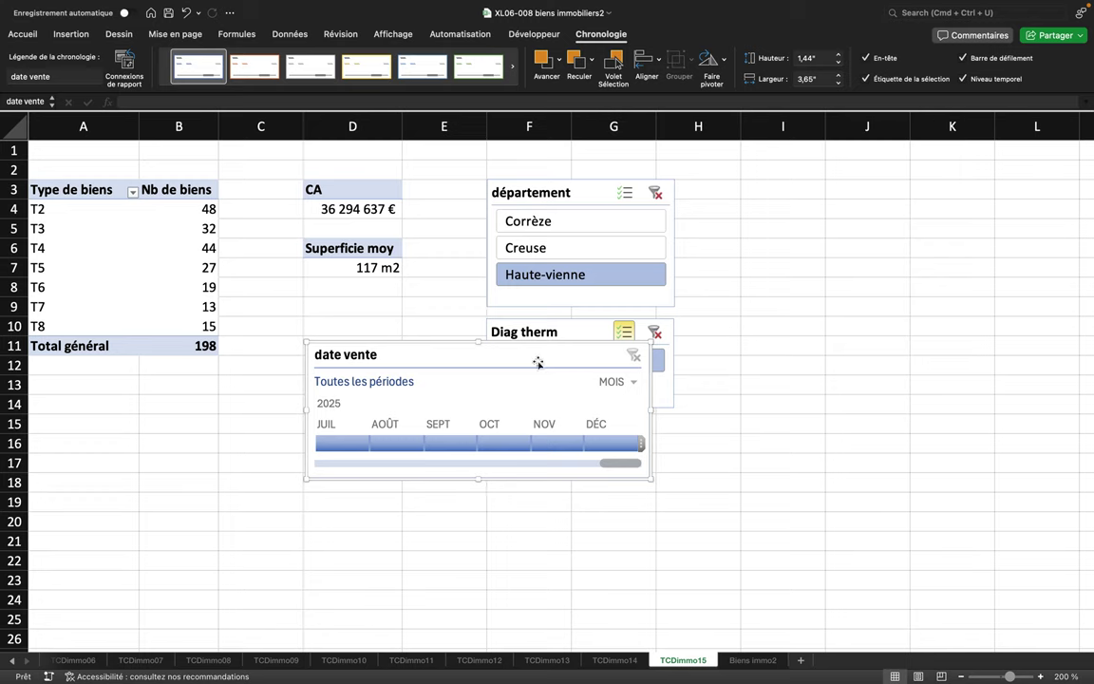
Place the date vente timeline beside the département slicer and scroll it back to 2023
left_click_drag(537, 360, 915, 196)
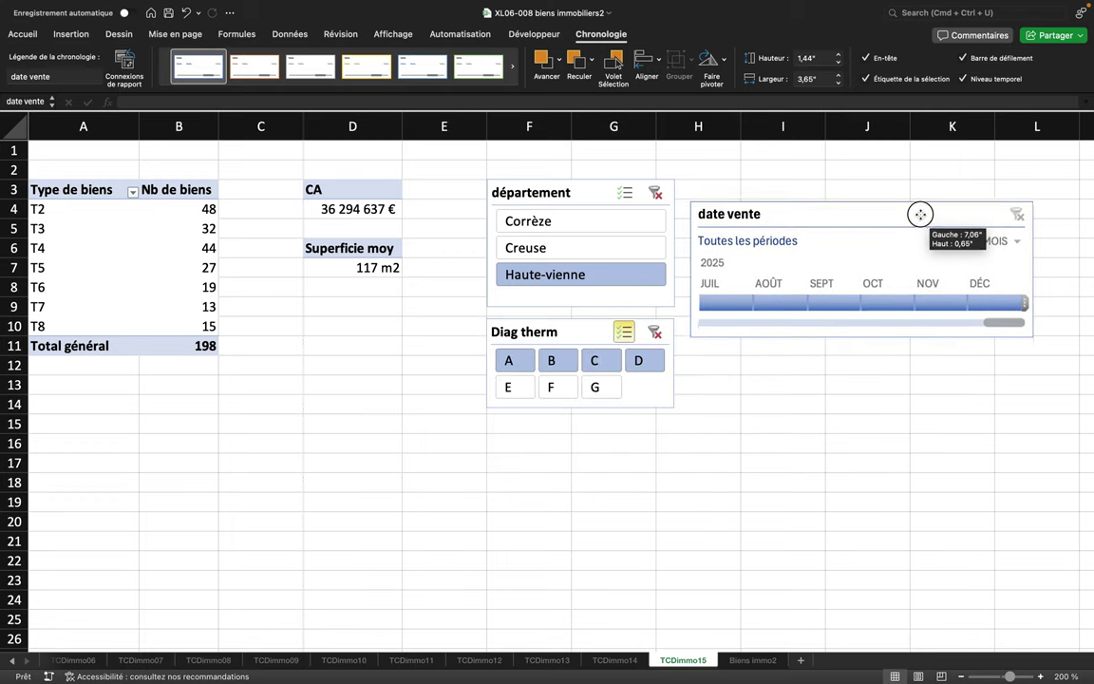
left_click_drag(915, 196, 915, 197)
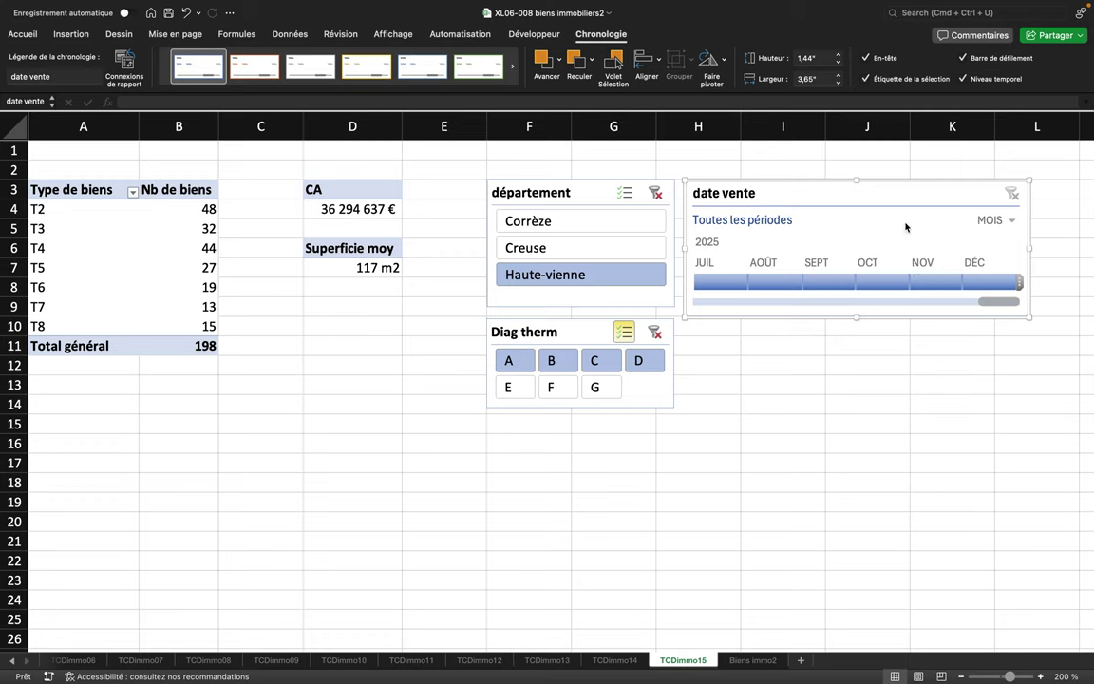
left_click(729, 282)
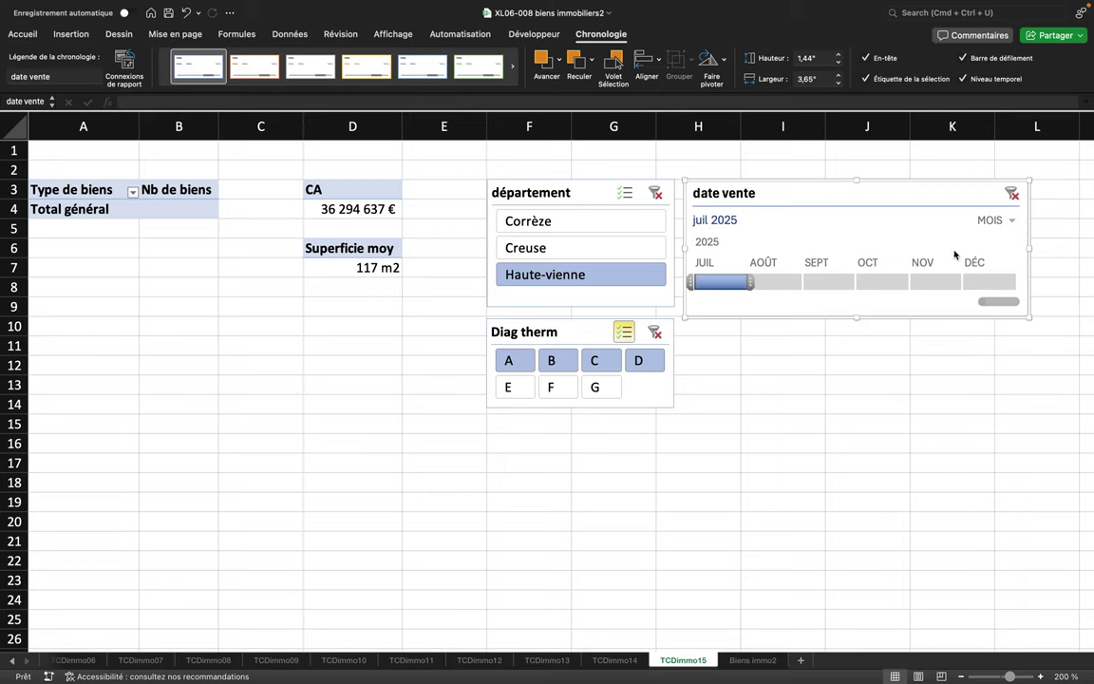
left_click_drag(989, 304, 745, 307)
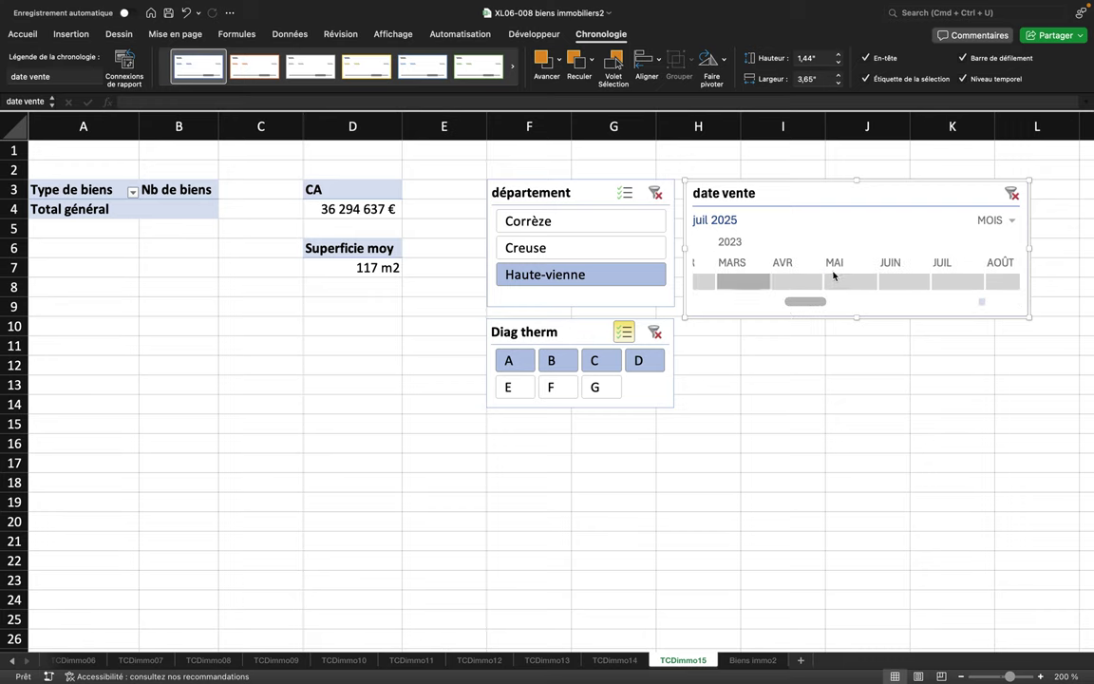
Filter the timeline to March through July 2023, giving 26 properties
left_click(745, 281)
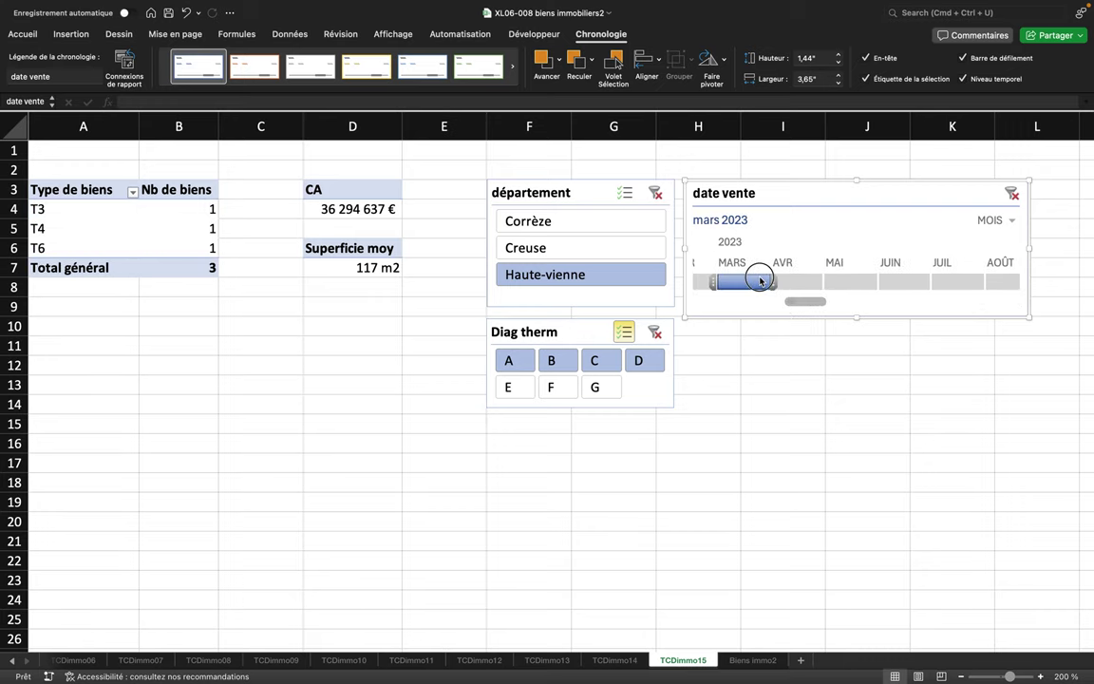
left_click_drag(745, 281, 881, 281)
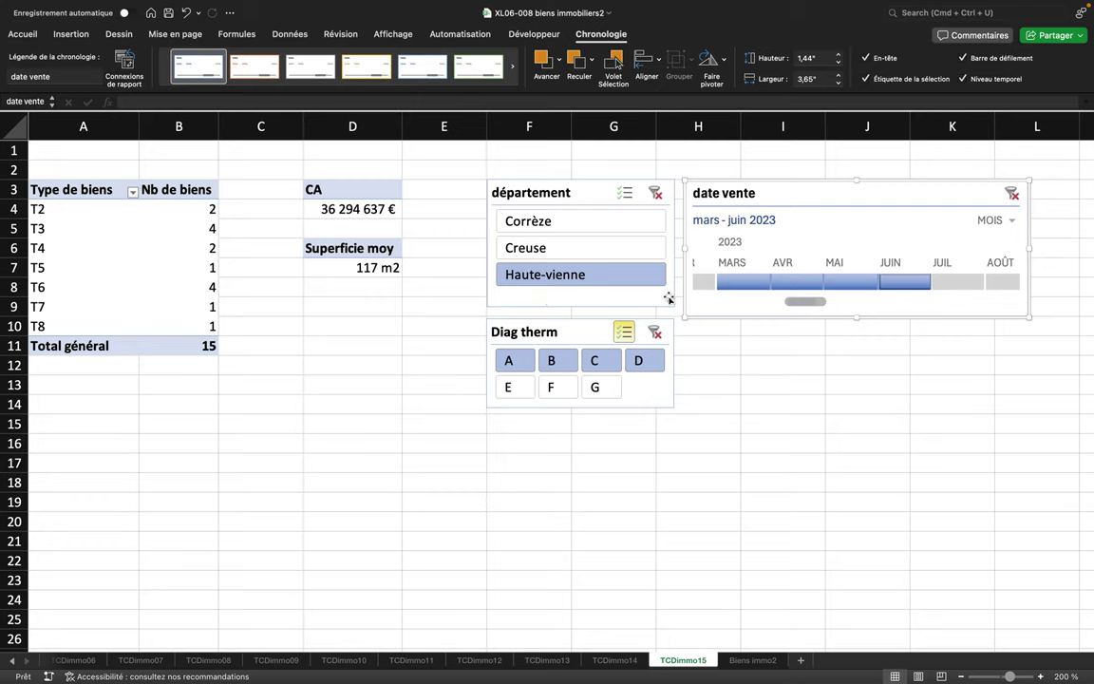
mouse_move(930, 281)
left_click_drag(932, 281, 984, 281)
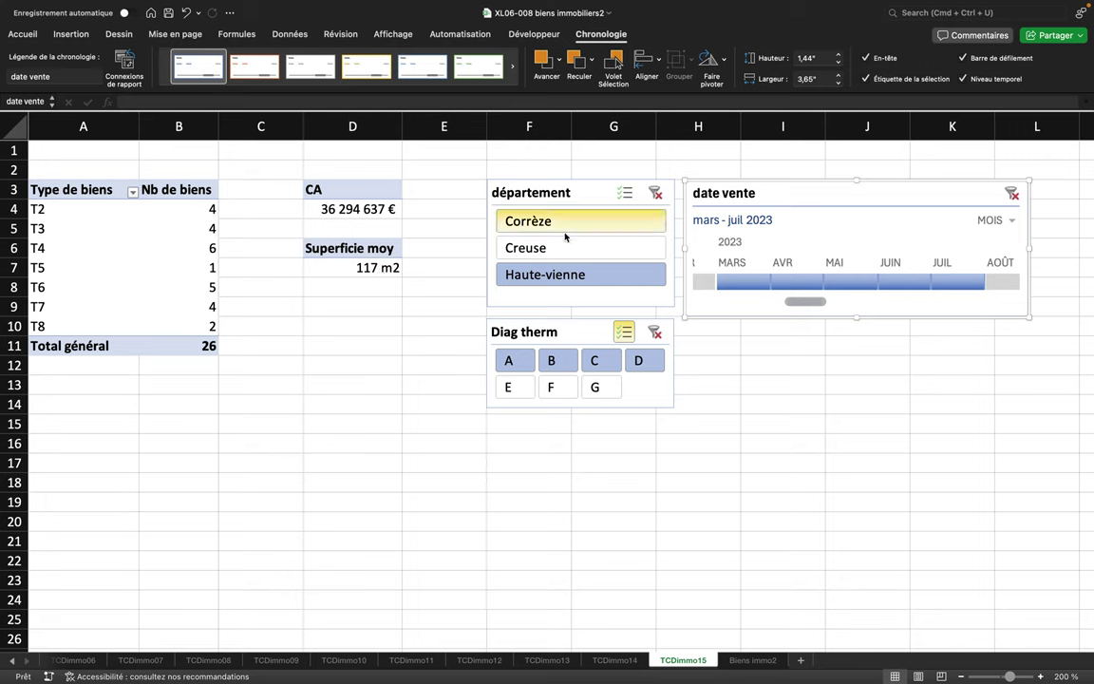
right_click(781, 194)
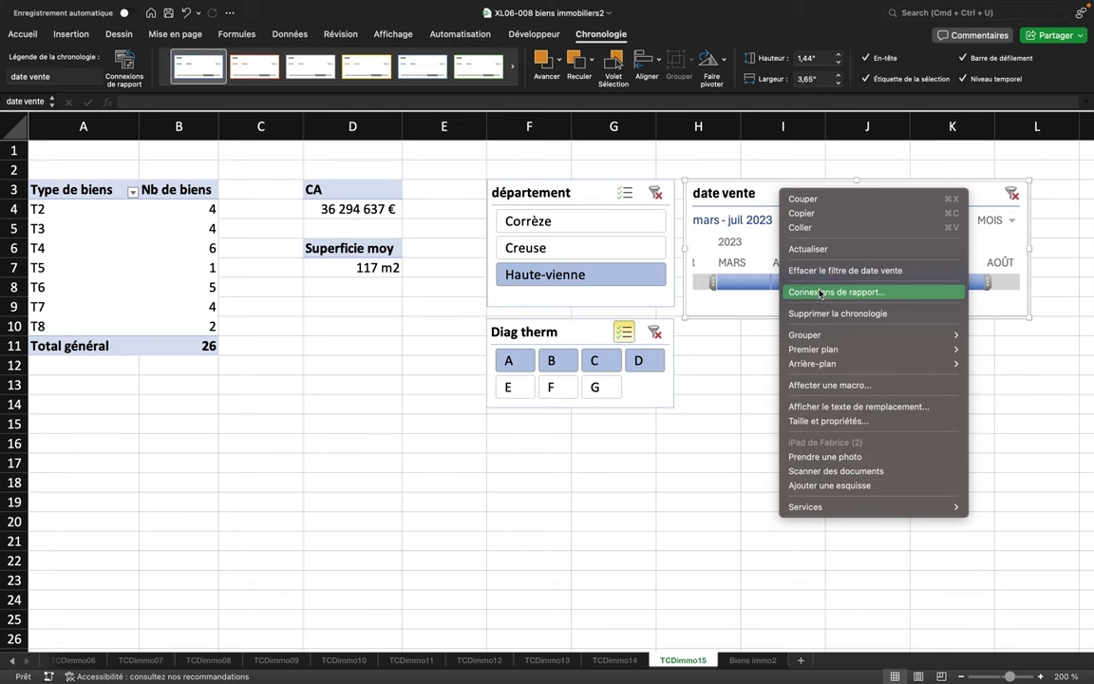
Connect the timeline to the nbpartype and superficiemoy pivots and narrow it to March–May 2023
left_click(821, 293)
scroll(399, 228, "down", 5)
left_click(324, 234)
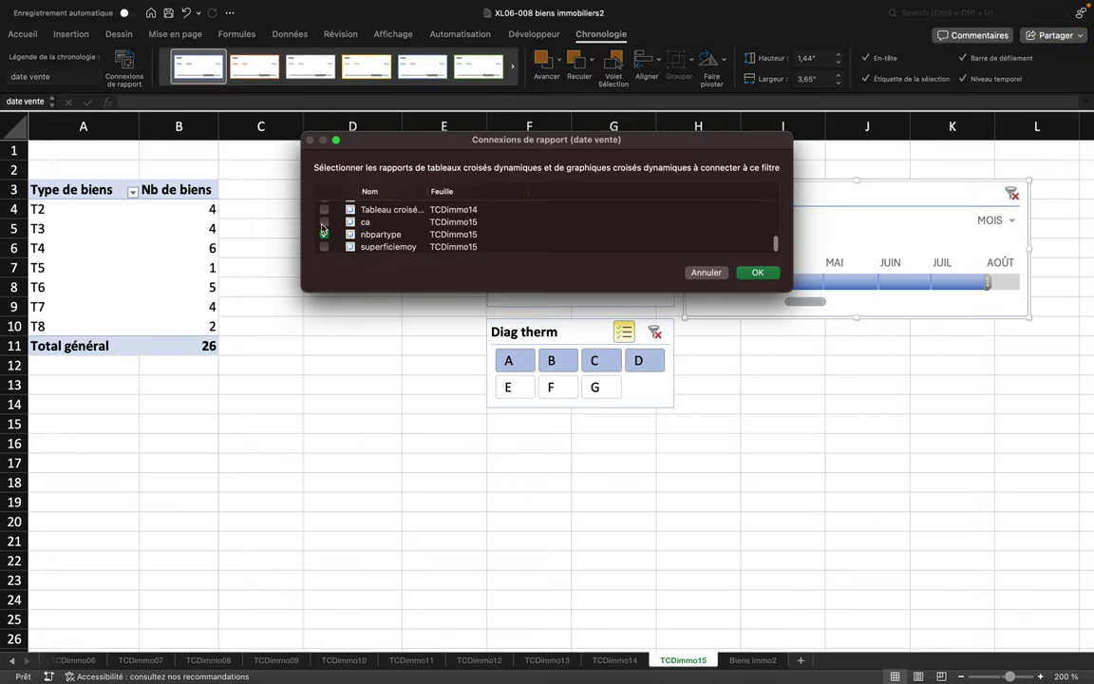
left_click(324, 247)
left_click(758, 272)
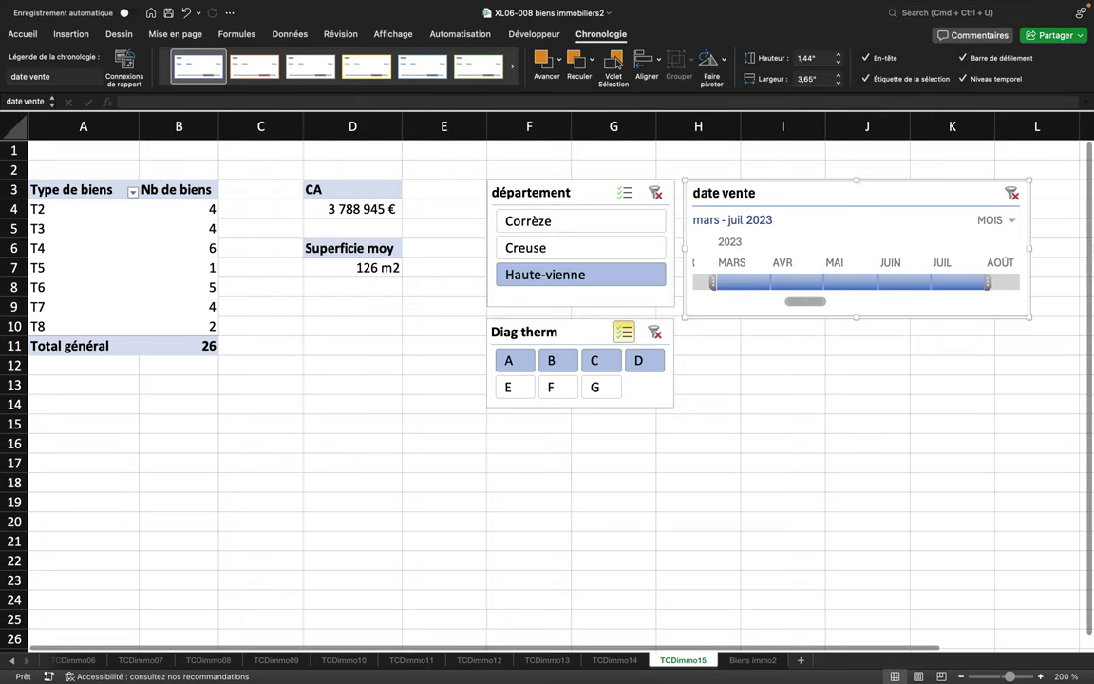
mouse_move(987, 280)
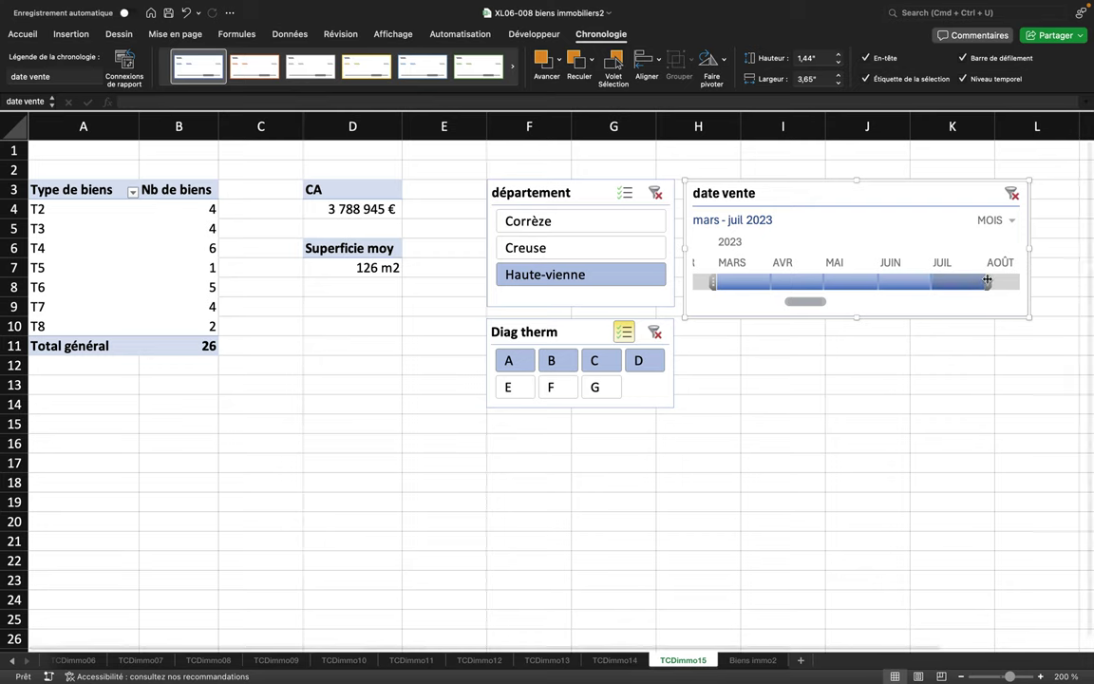
left_click_drag(961, 279, 889, 287)
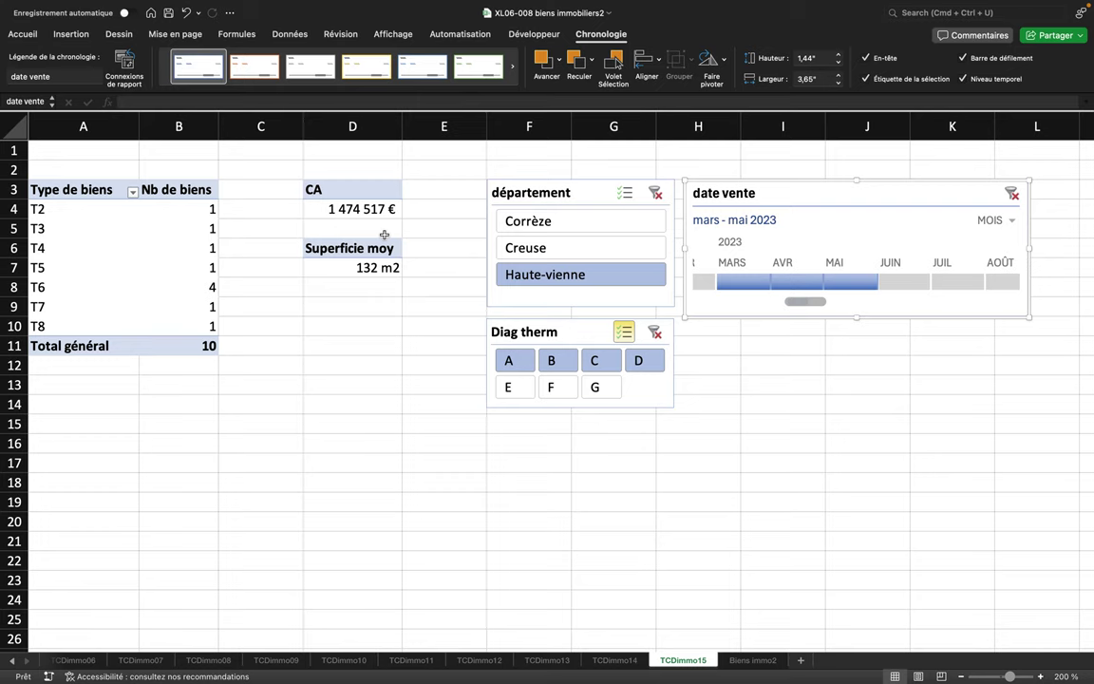
mouse_move(798, 281)
left_click(1011, 220)
Try days and quarters as the timeline level, then settle on years (2022–2025)
left_click(879, 262)
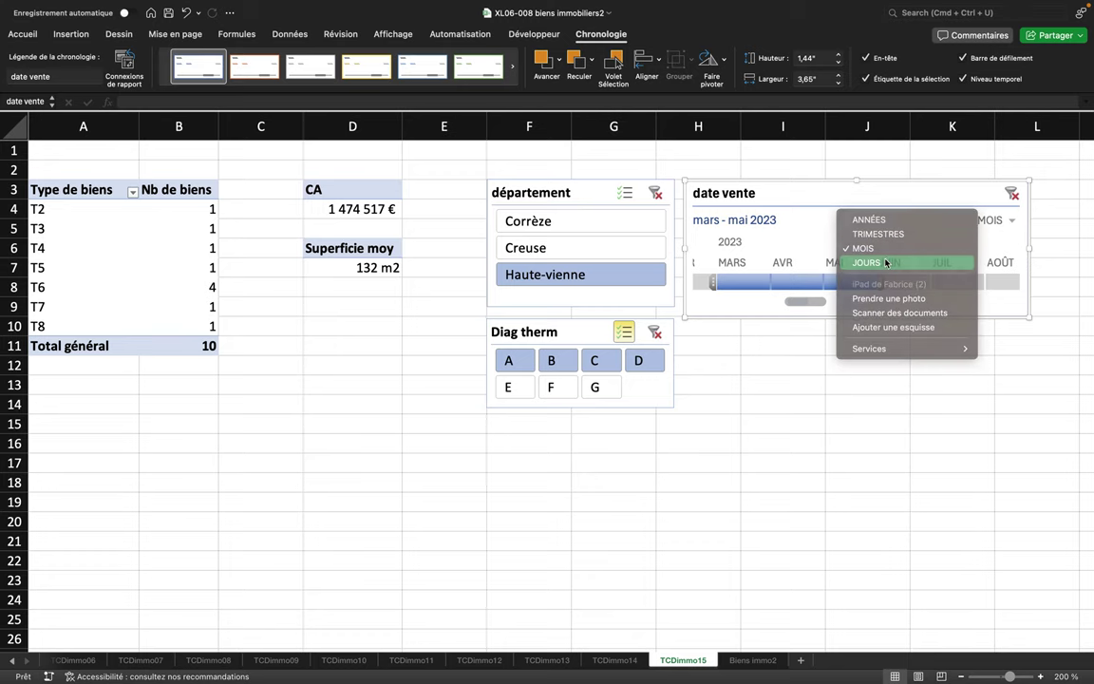
left_click(1011, 219)
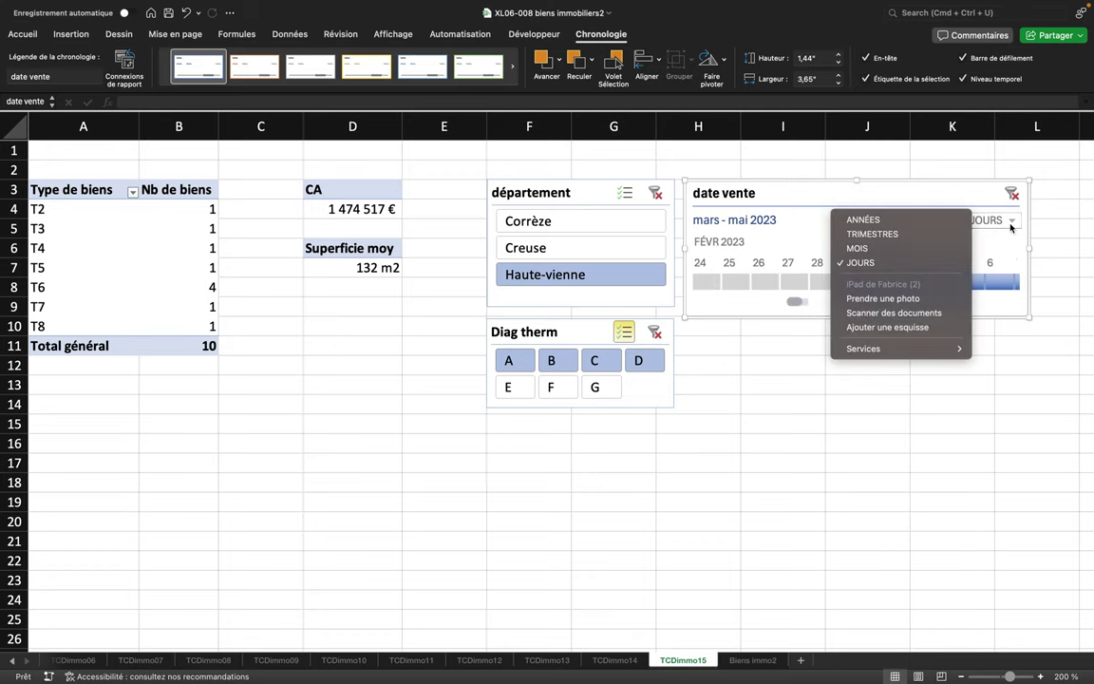
left_click(888, 234)
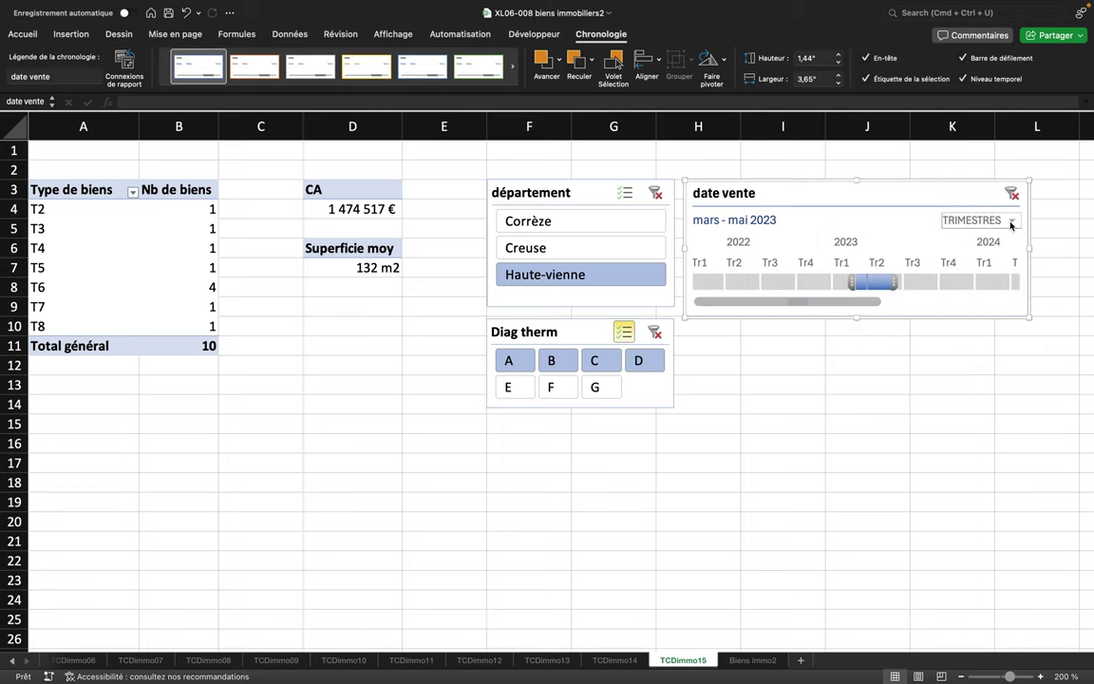
left_click(1010, 221)
left_click(978, 221)
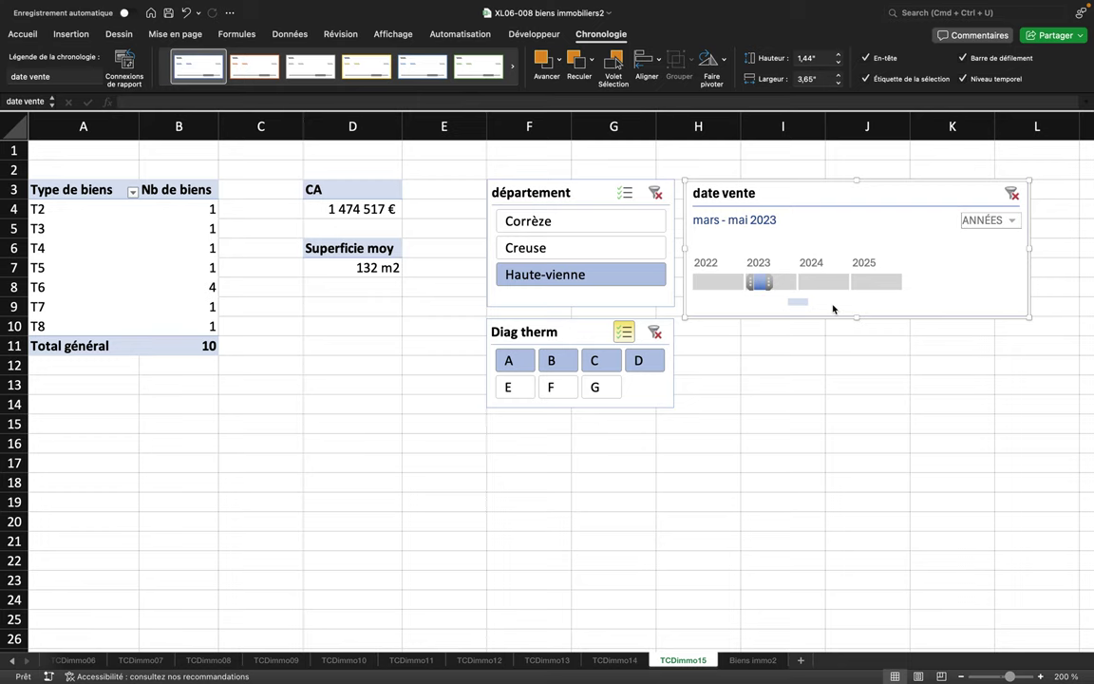
Insert a nature slicer for the Nb de biens pivot and shorten it
left_click(162, 273)
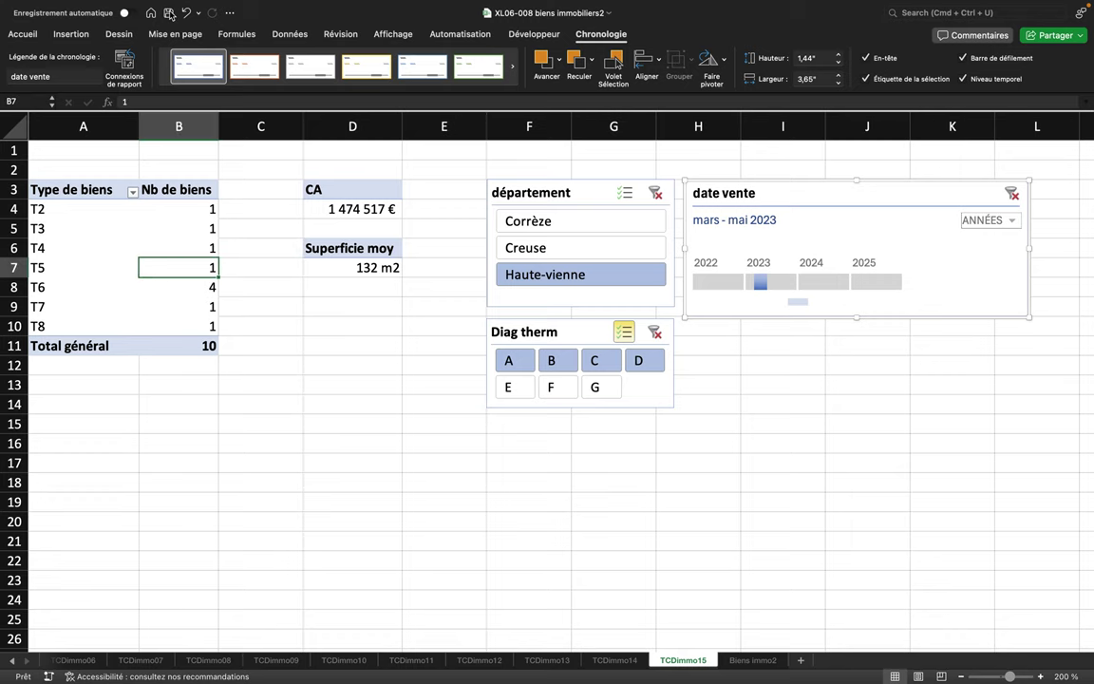
left_click(76, 36)
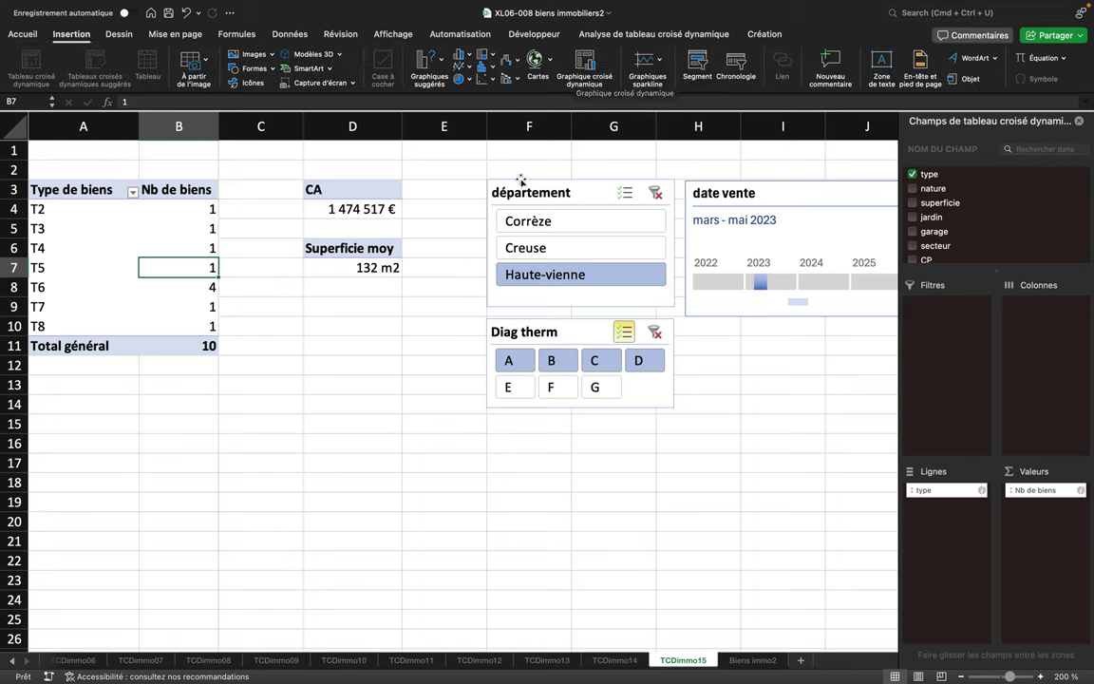
left_click(609, 35)
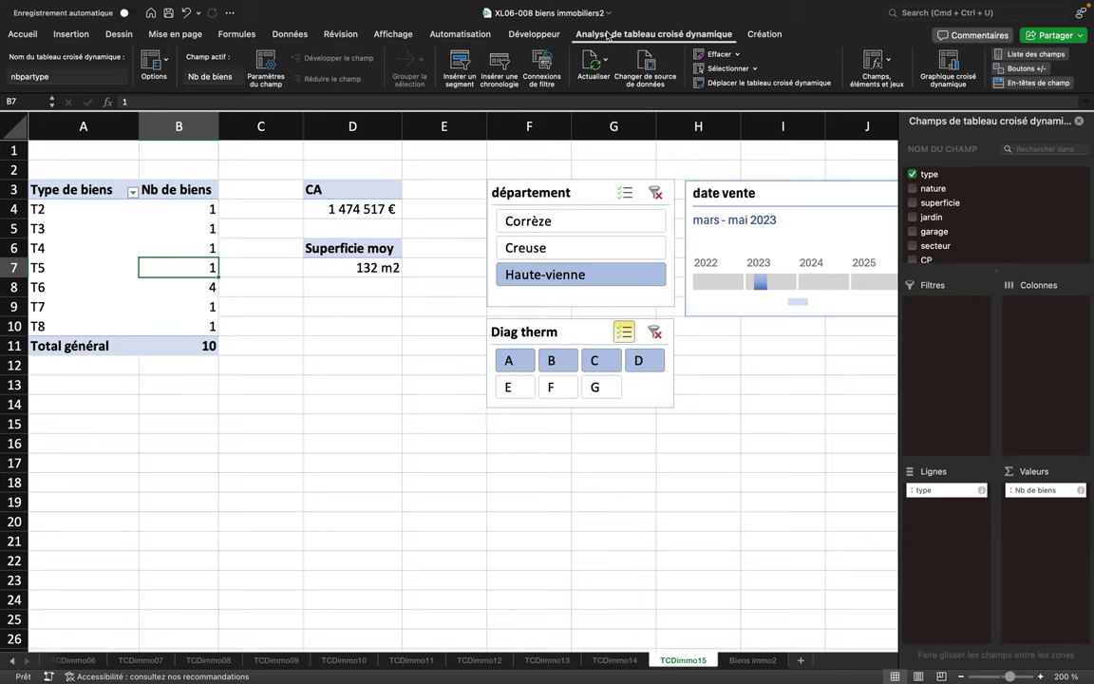
left_click(459, 68)
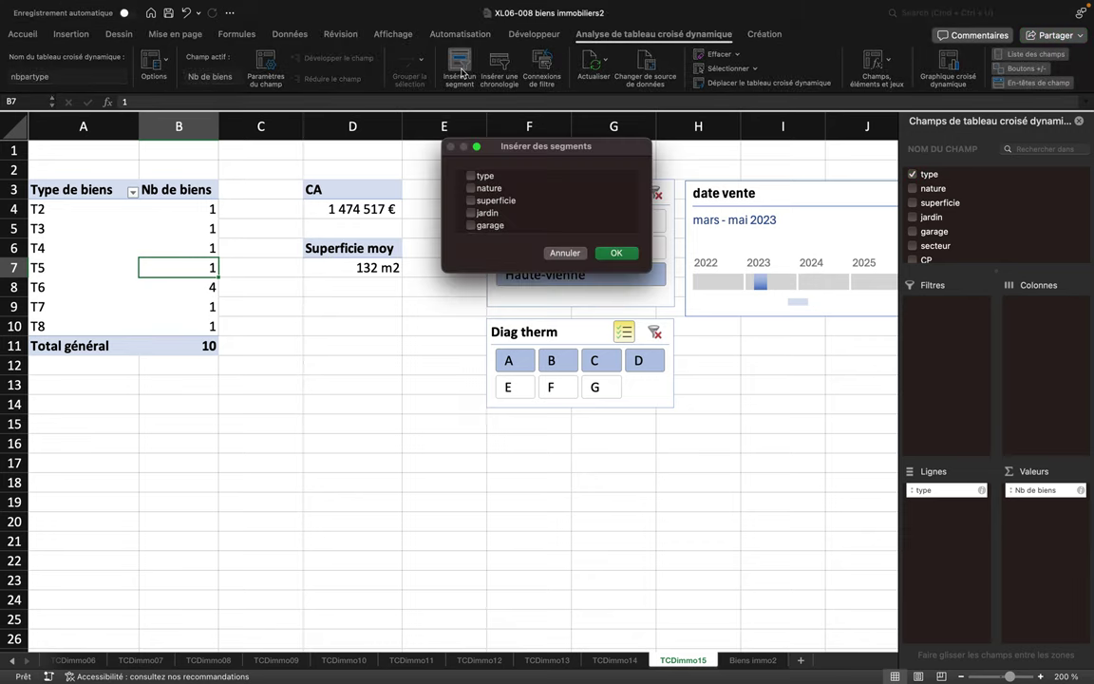
left_click(470, 188)
left_click(613, 252)
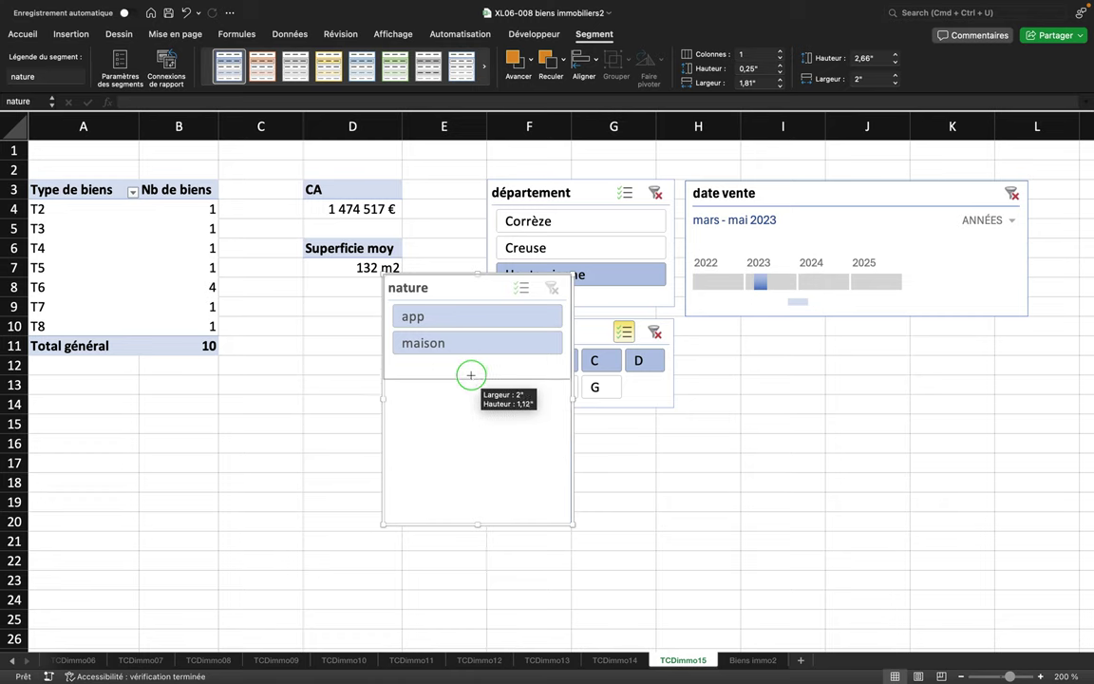
left_click_drag(476, 525, 471, 373)
Move the nature slicer beside Diag therm, align both slicers and shorten it
mouse_move(459, 287)
left_mouse_down()
mouse_move(735, 347)
mouse_move(765, 336)
left_mouse_up()
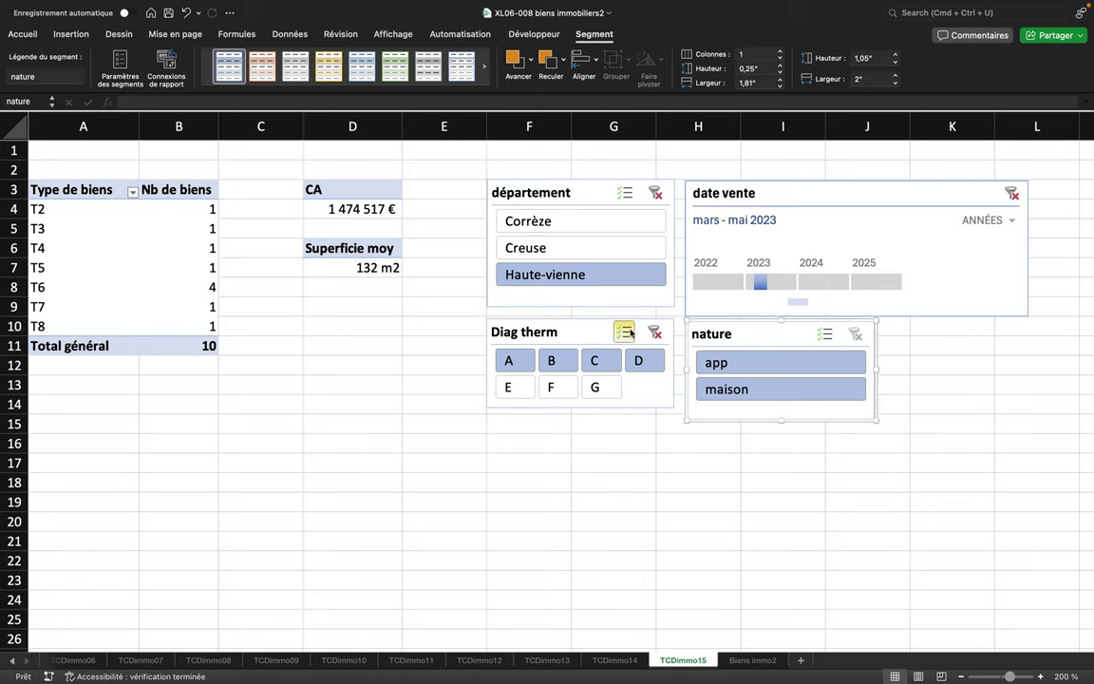
left_click(594, 332)
left_click_drag(594, 332, 594, 334)
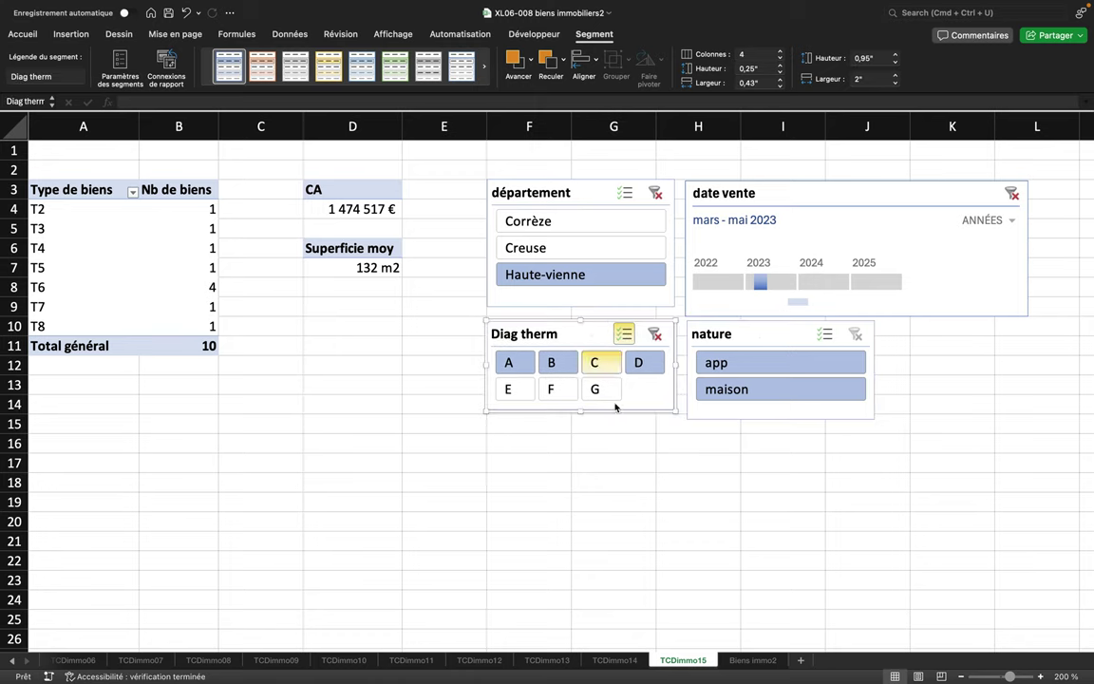
left_click(726, 422)
left_click_drag(780, 421, 776, 412)
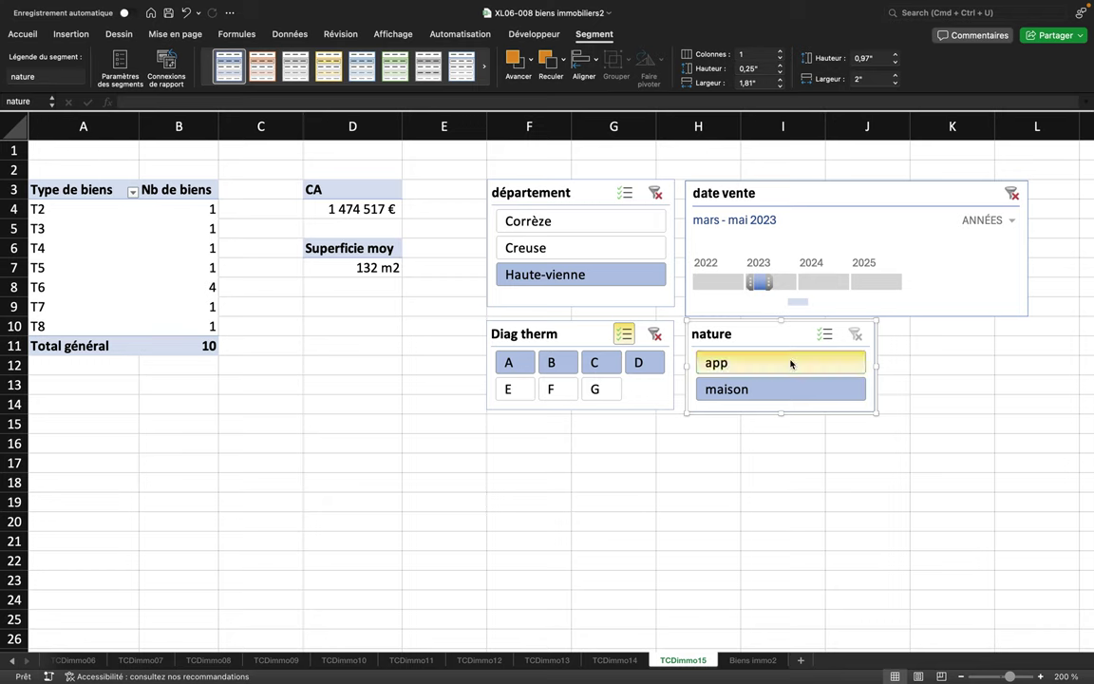
Set the nature slicer to 2 columns and trim its height to a 0.67-inch fit
left_click(740, 55)
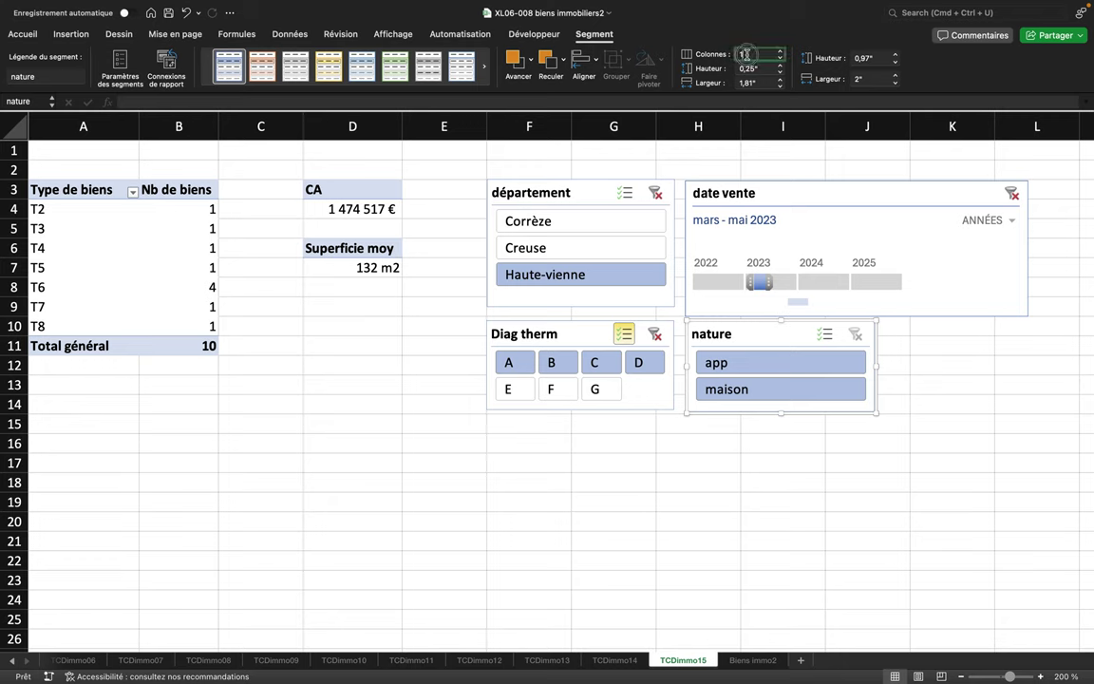
type("2")
key("Return")
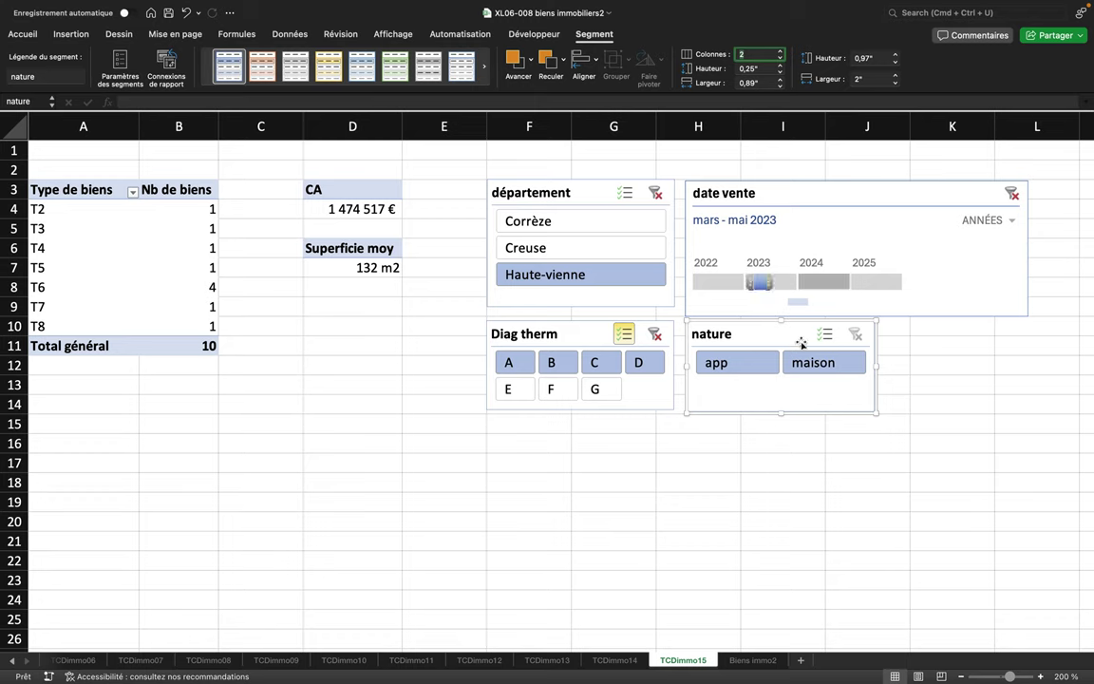
left_click_drag(786, 405, 781, 383)
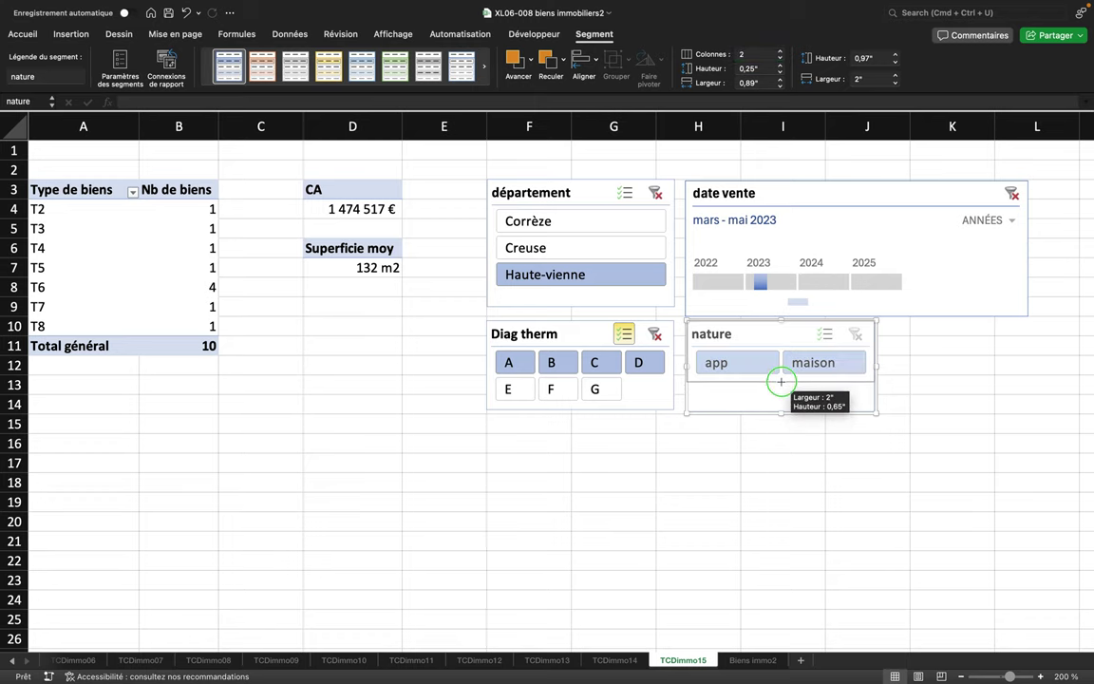
left_click_drag(746, 333, 747, 343)
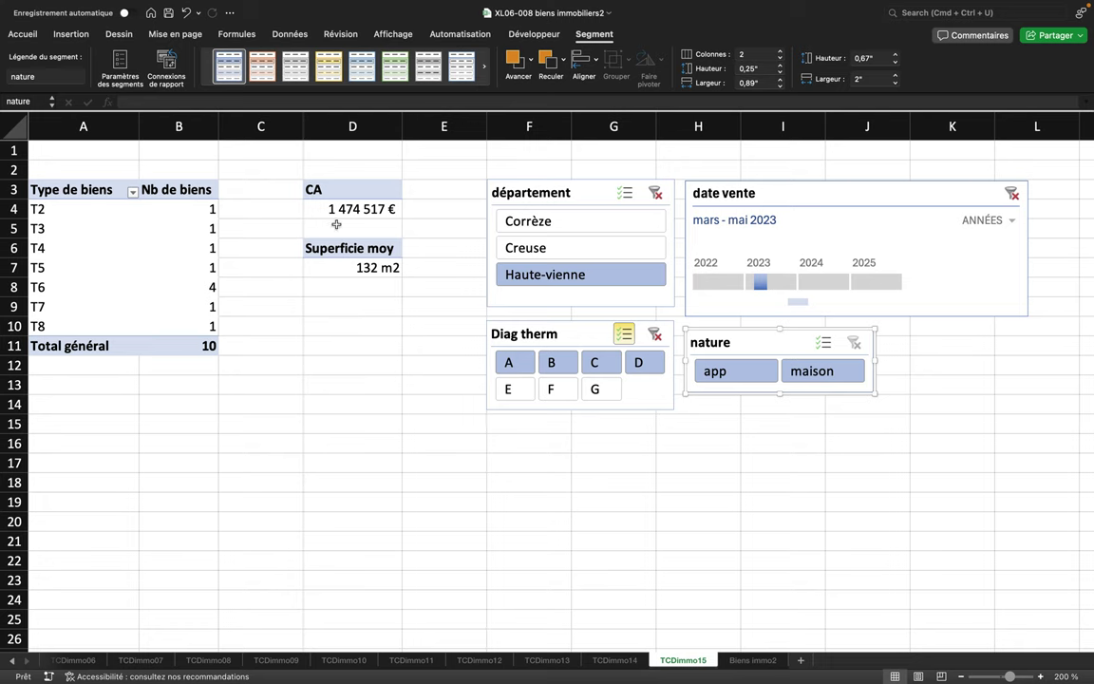
right_click(749, 343)
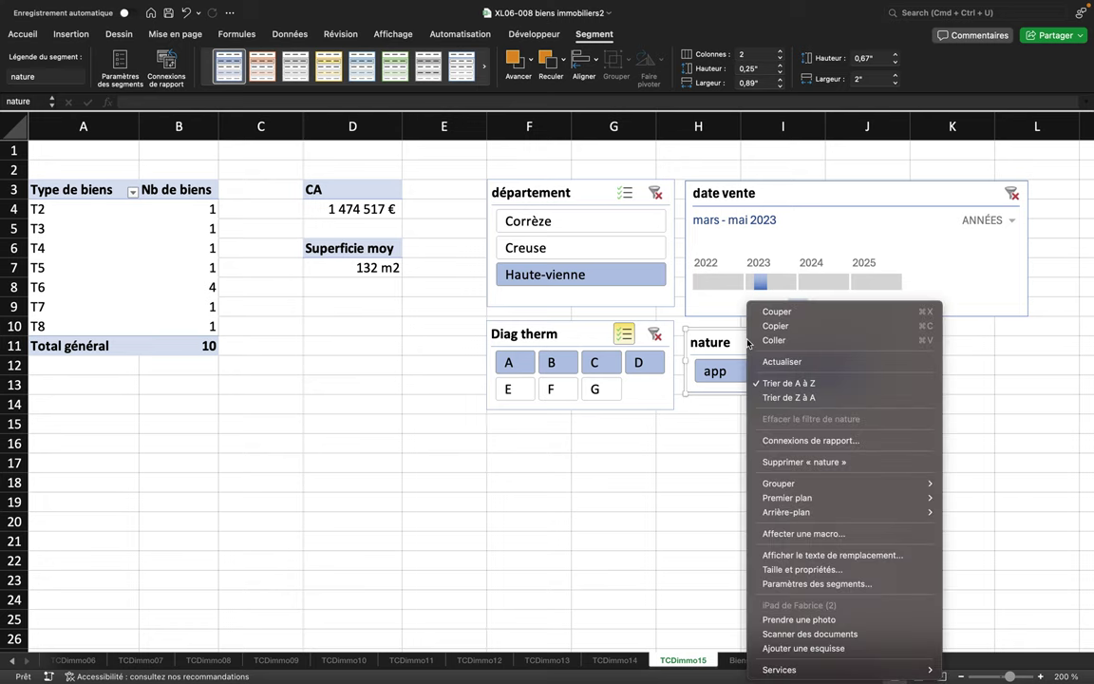
Link the nature slicer to the ca and superficiemoy pivots through its report connections
left_click(782, 443)
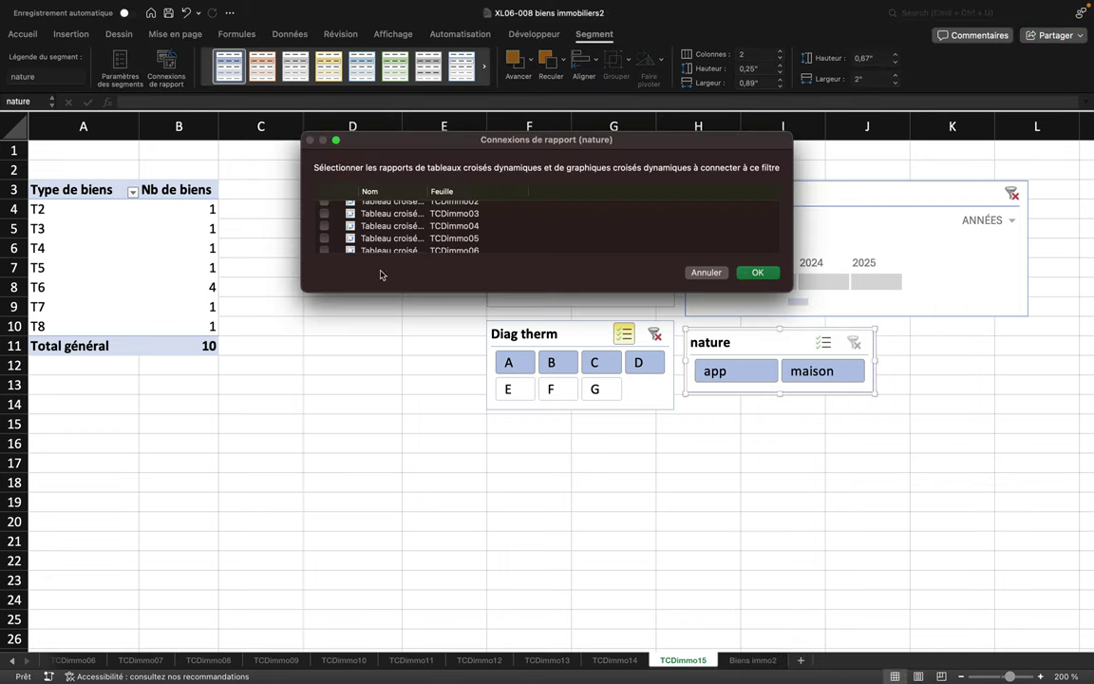
scroll(393, 221, "down", 5)
left_click(324, 221)
left_click(324, 246)
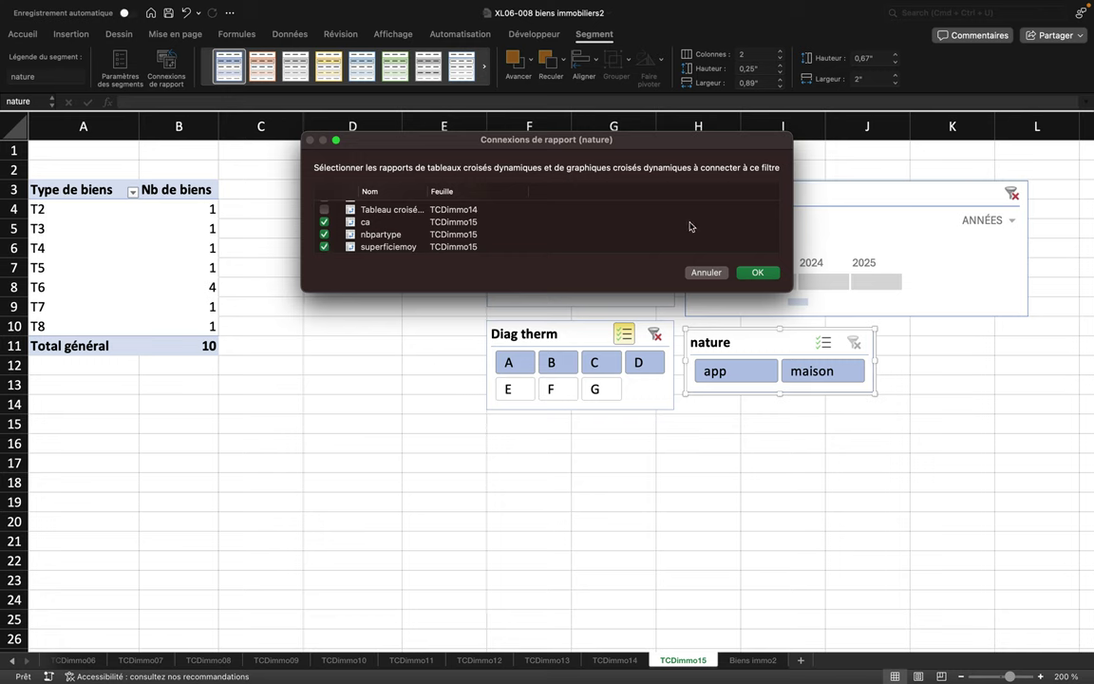
left_click(757, 274)
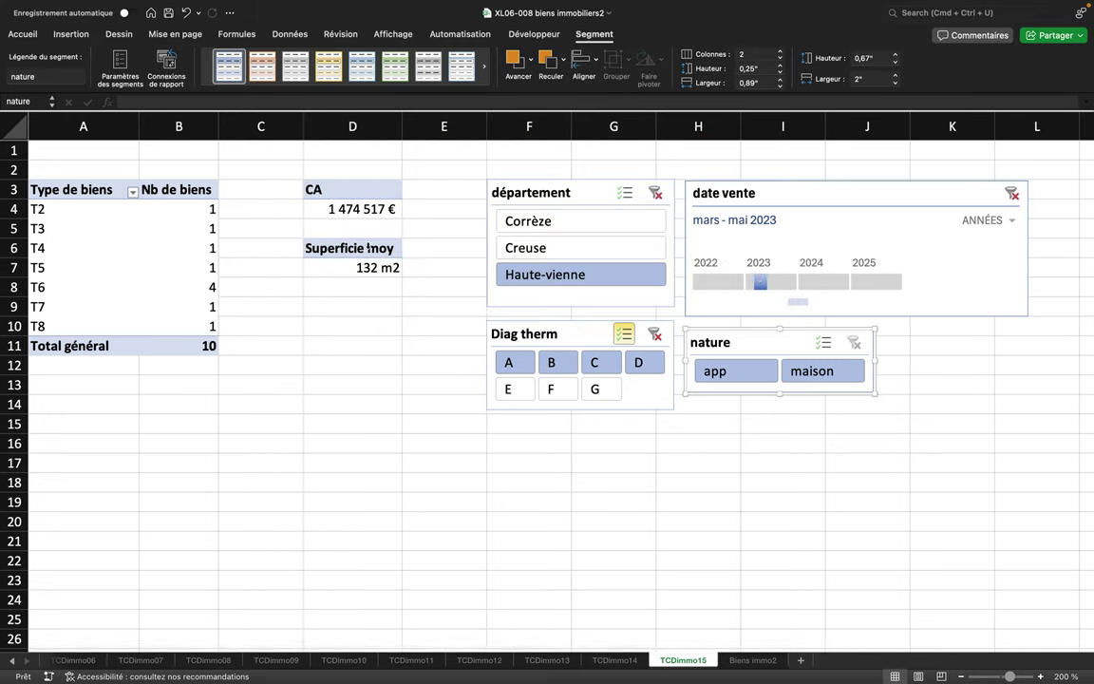
Toggle the nature slicer between app and maison, ending on maison: 6 sales, CA 1 098 547 €
left_click(707, 376)
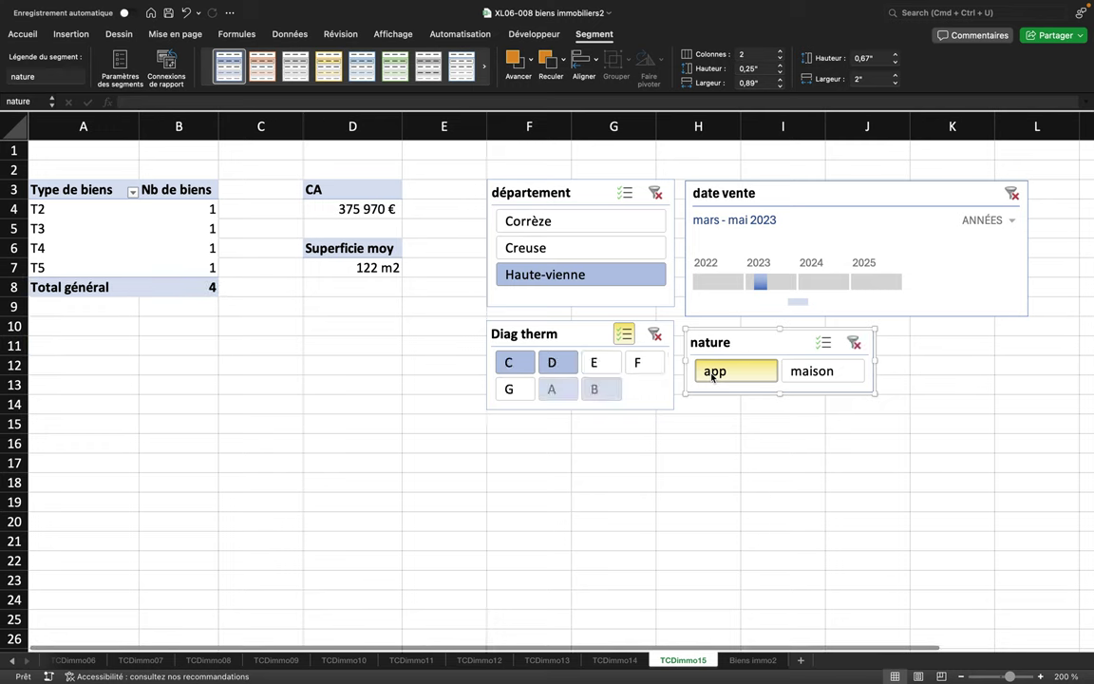
left_click(798, 379)
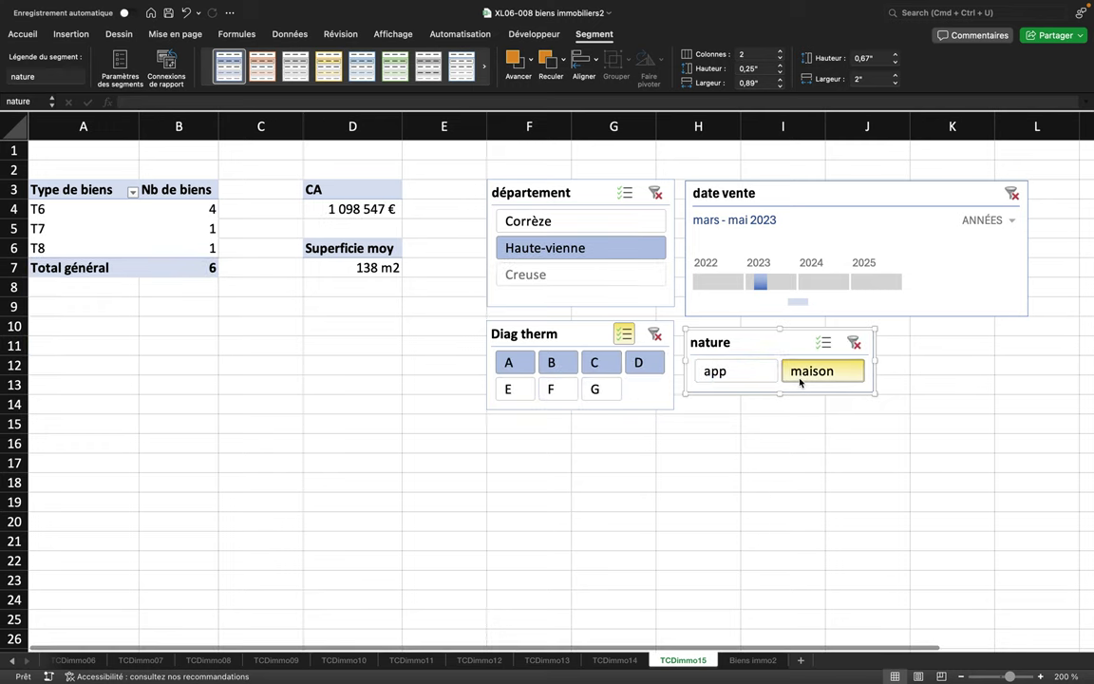
left_click(758, 377)
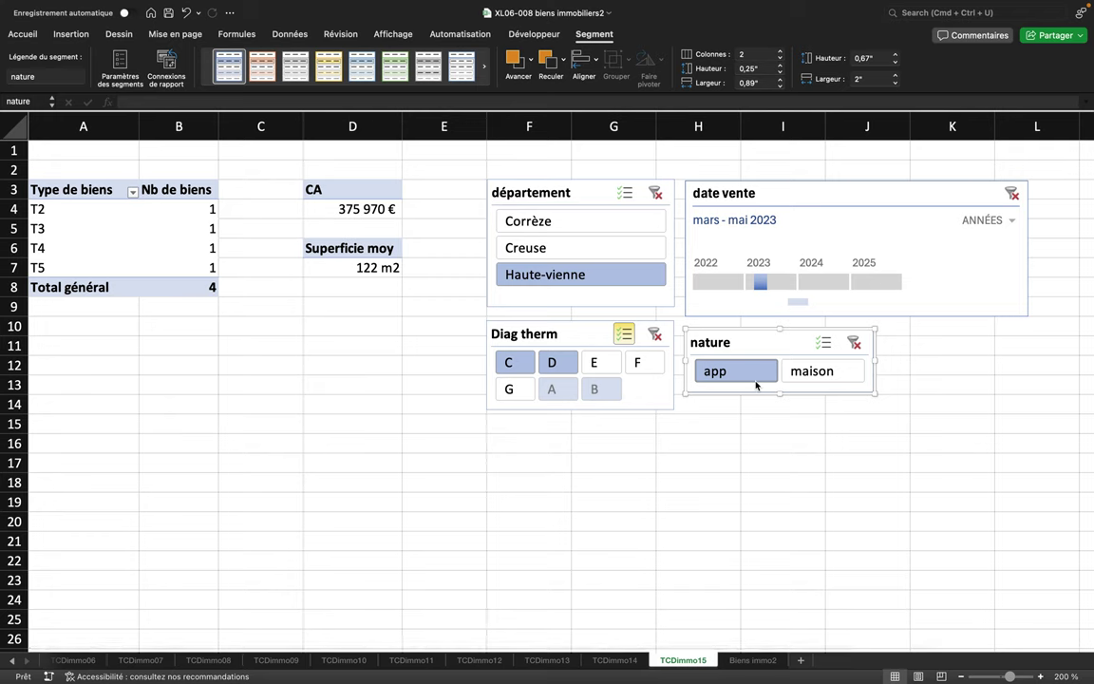
left_click(794, 373)
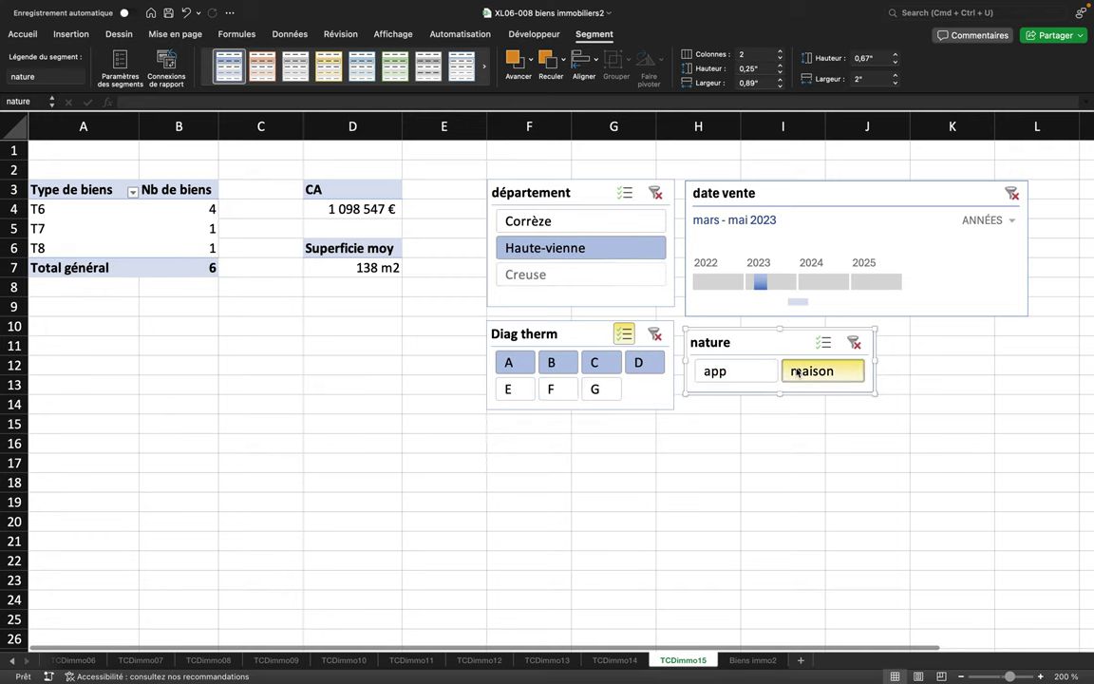